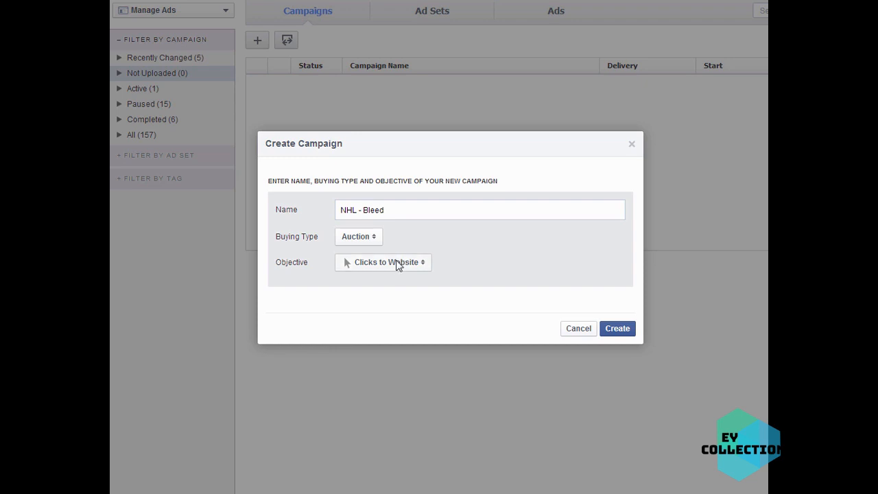
- Set the NHL - Bleed campaign's objective to Page Post Engagement and create the campaign
{"action": "left_click", "coordinate": [399, 261]}
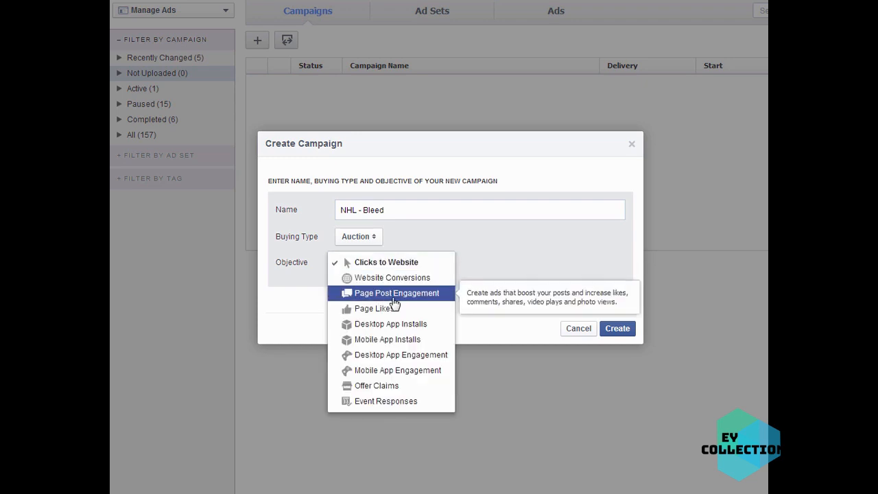
{"action": "left_click", "coordinate": [395, 298]}
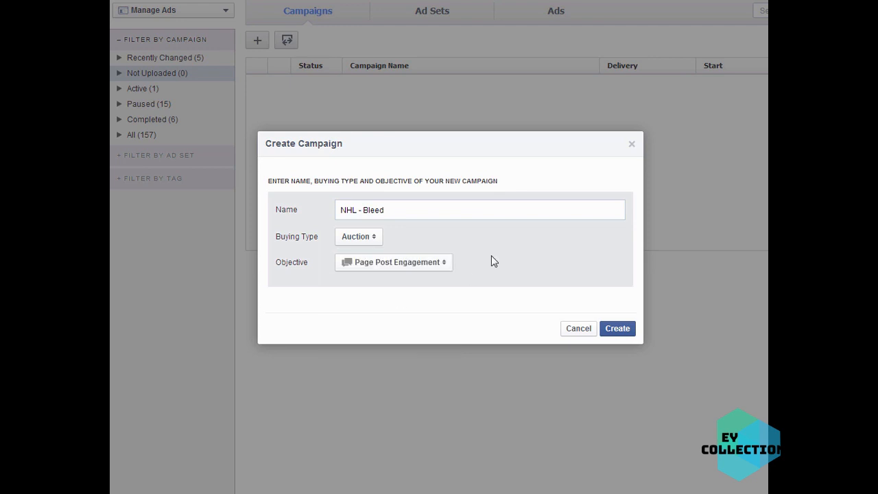
{"action": "left_click", "coordinate": [616, 329]}
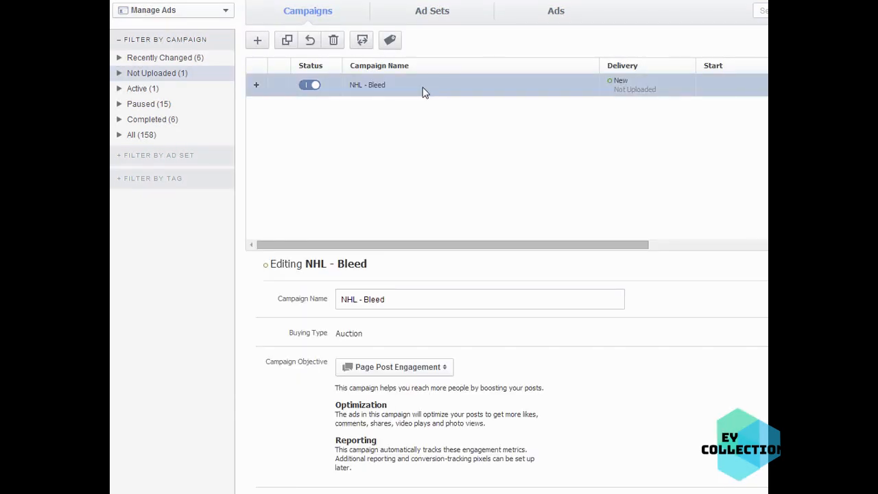
- Start a new ad set under the existing NHL - Bleed campaign
{"action": "left_click", "coordinate": [456, 15]}
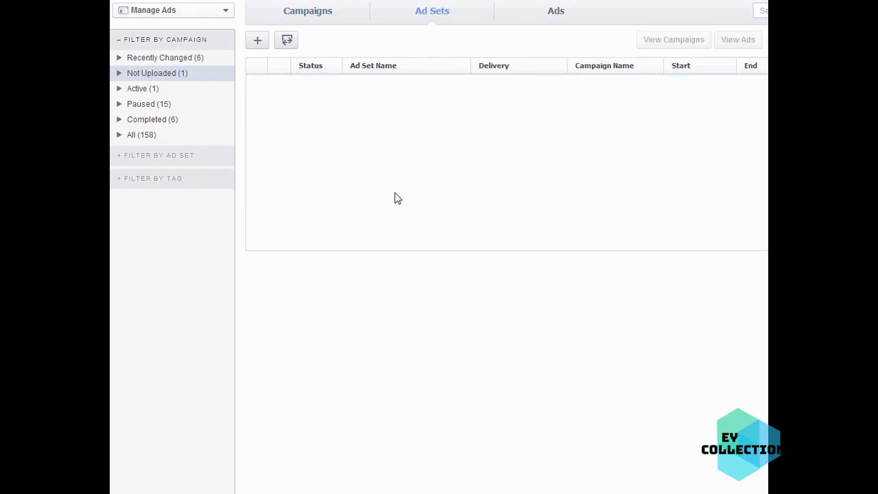
{"action": "left_click", "coordinate": [259, 43]}
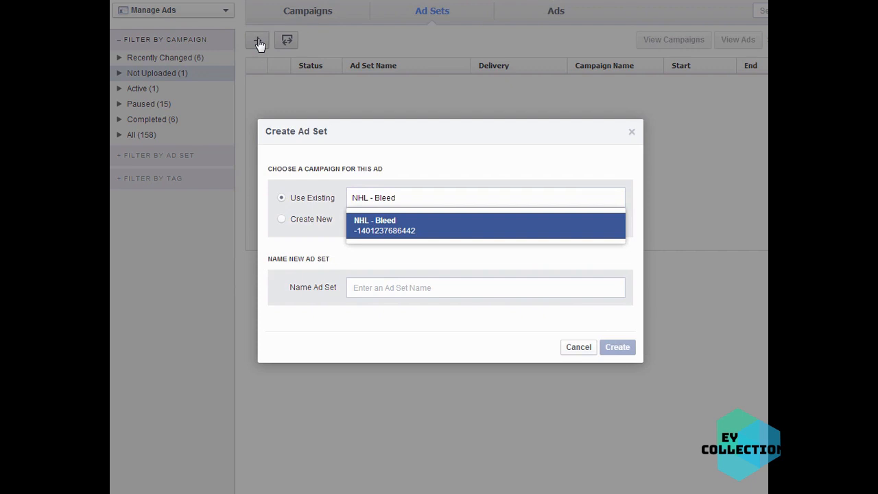
{"action": "left_click", "coordinate": [415, 288]}
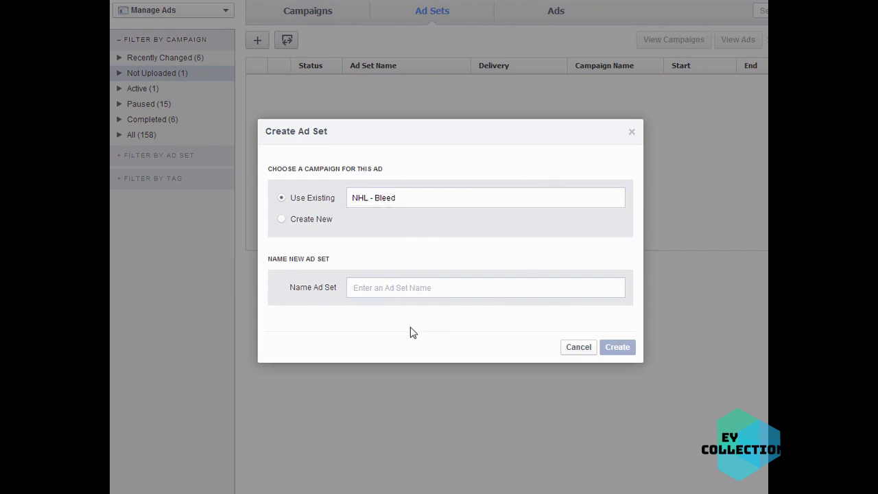
{"action": "type", "text": "bla"}
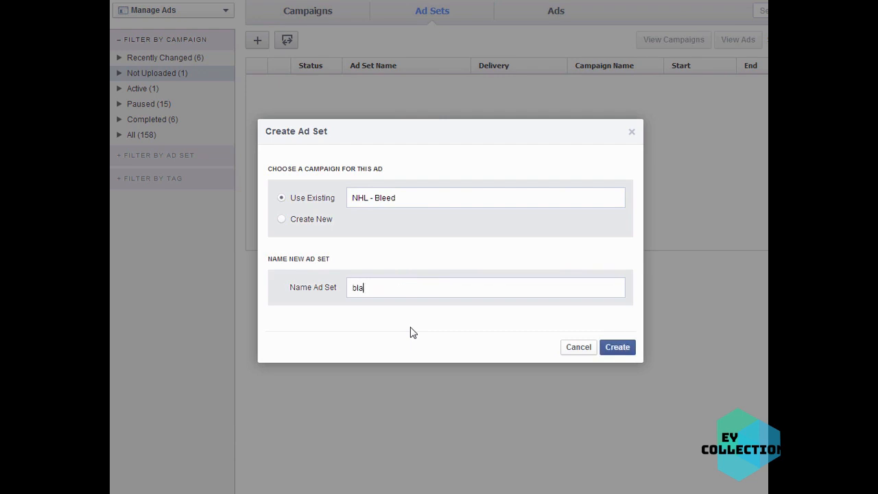
{"action": "type", "text": "ckha"}
{"action": "type", "text": "wks"}
{"action": "type", "text": "bleed"}
{"action": "key", "text": "BackSpace"}
{"action": "key", "text": "BackSpace"}
{"action": "key", "text": "BackSpace"}
{"action": "key", "text": "BackSpace"}
{"action": "key", "text": "BackSpace"}
{"action": "type", "text": "leed"}
{"action": "key", "text": "BackSpace"}
{"action": "key", "text": "BackSpace"}
{"action": "key", "text": "BackSpace"}
{"action": "key", "text": "BackSpace"}
{"action": "key", "text": "BackSpace"}
{"action": "key", "text": "BackSpace"}
{"action": "key", "text": "BackSpace"}
{"action": "key", "text": "BackSpace"}
{"action": "key", "text": "BackSpace"}
{"action": "key", "text": "BackSpace"}
{"action": "key", "text": "BackSpace"}
{"action": "key", "text": "BackSpace"}
{"action": "key", "text": "BackSpace"}
{"action": "key", "text": "BackSpace"}
- Name the new ad set bleed-blackhawks and create it
{"action": "type", "text": "bleed-bal"}
{"action": "key", "text": "BackSpace"}
{"action": "key", "text": "BackSpace"}
{"action": "type", "text": "lackhawks"}
{"action": "left_click", "coordinate": [617, 347]}
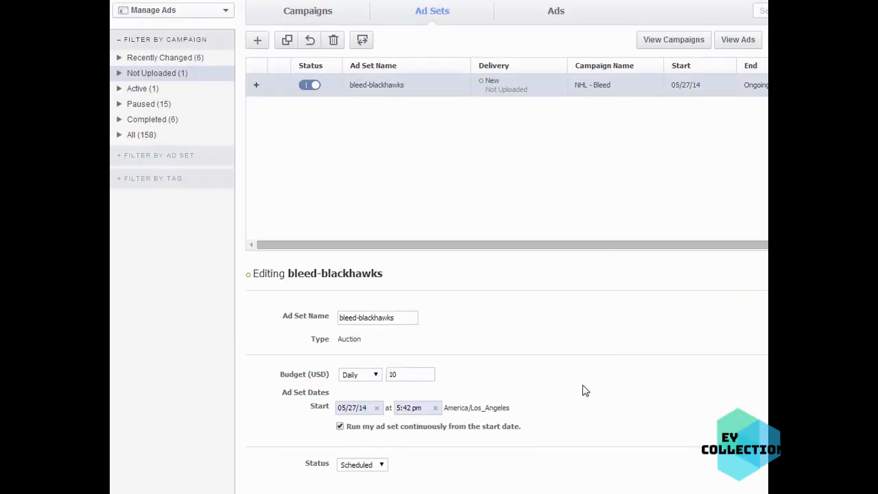
- Set the bleed-blackhawks ad set's daily budget to 25 USD
{"action": "double_click", "coordinate": [410, 371]}
{"action": "type", "text": "25"}
{"action": "left_click", "coordinate": [441, 93]}
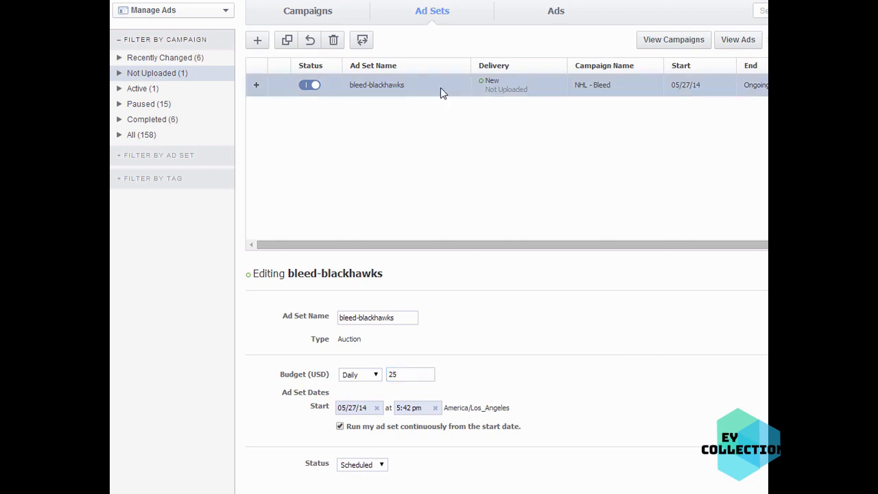
- Create an ad named bleed-hawks-ad in the existing NHL - Bleed campaign and bleed-blackhawks ad set
{"action": "left_click", "coordinate": [555, 12]}
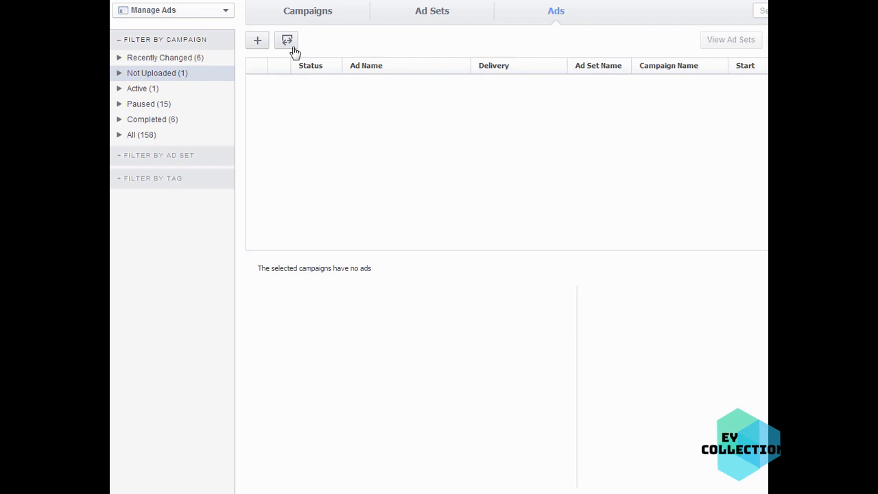
{"action": "left_click", "coordinate": [258, 41]}
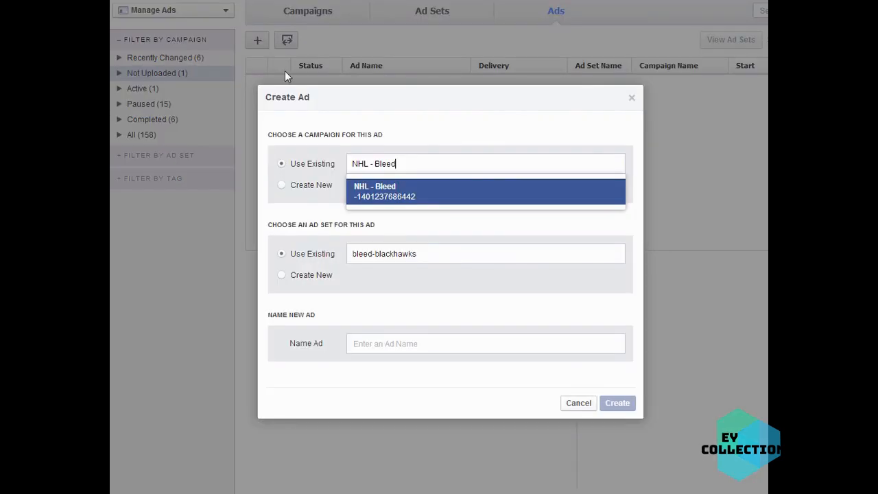
{"action": "left_click", "coordinate": [391, 343]}
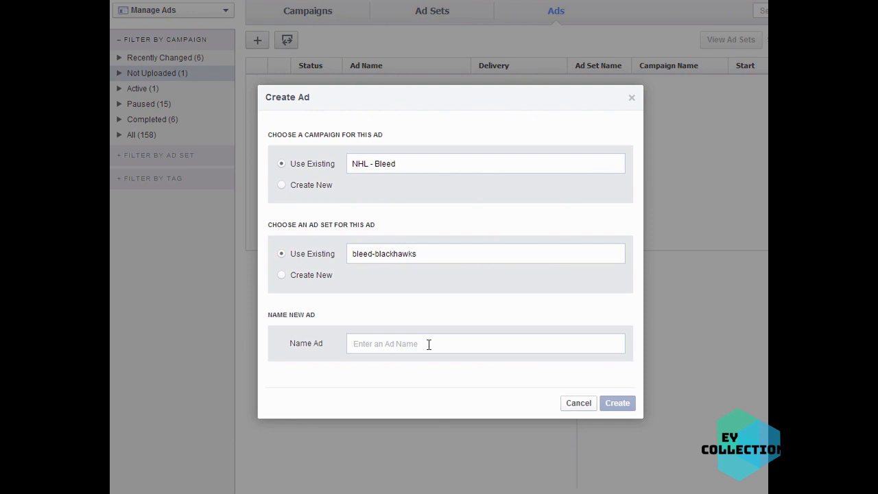
{"action": "type", "text": "bleed-"}
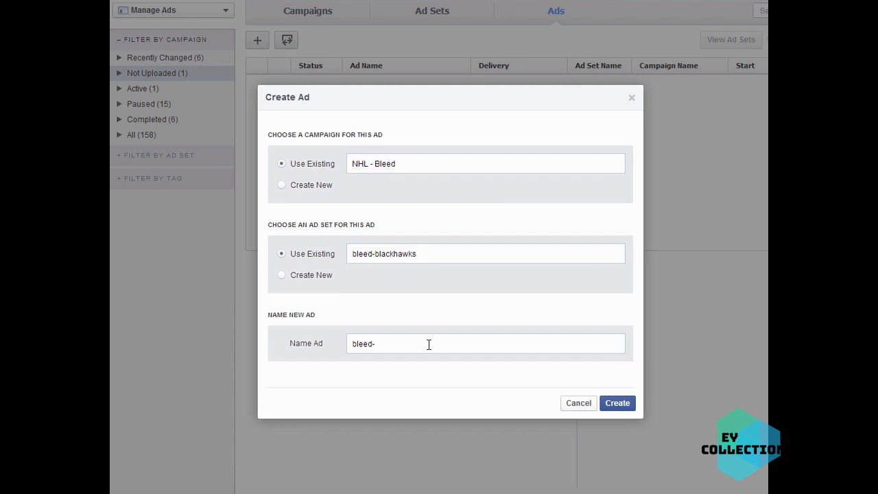
{"action": "type", "text": "black"}
{"action": "key", "text": "BackSpace"}
{"action": "key", "text": "BackSpace"}
{"action": "key", "text": "BackSpace"}
{"action": "key", "text": "BackSpace"}
{"action": "key", "text": "BackSpace"}
{"action": "type", "text": "-hawks-ad"}
{"action": "left_click", "coordinate": [630, 407]}
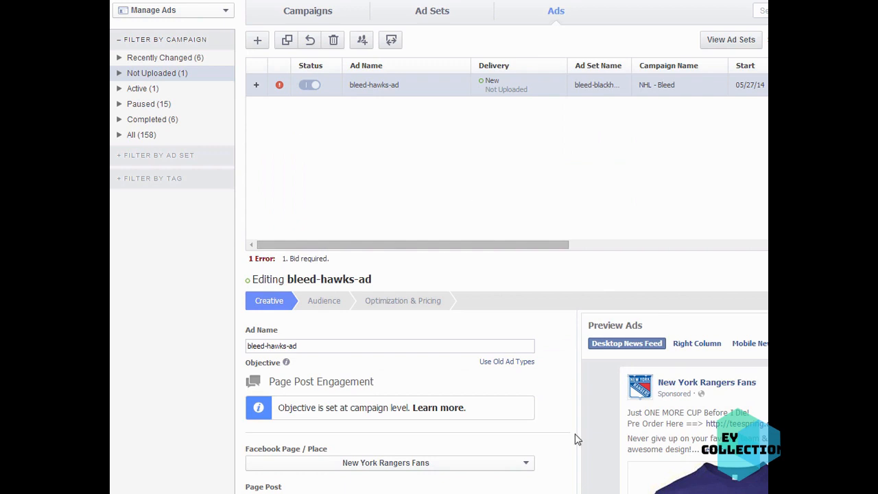
- Set the ad's Facebook page to Blackhawk Fans
{"action": "scroll", "coordinate": [574, 435], "scroll_direction": "down", "scroll_amount": 3}
{"action": "scroll", "coordinate": [574, 435], "scroll_direction": "up", "scroll_amount": 1}
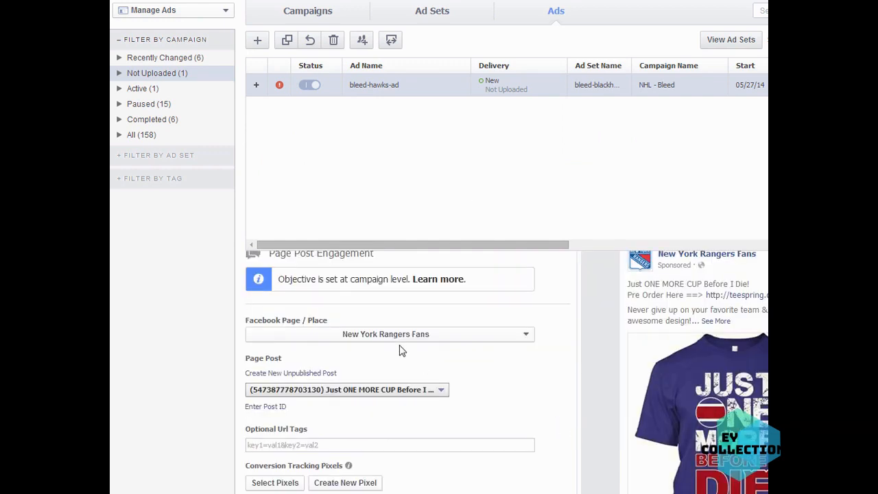
{"action": "left_click", "coordinate": [398, 336]}
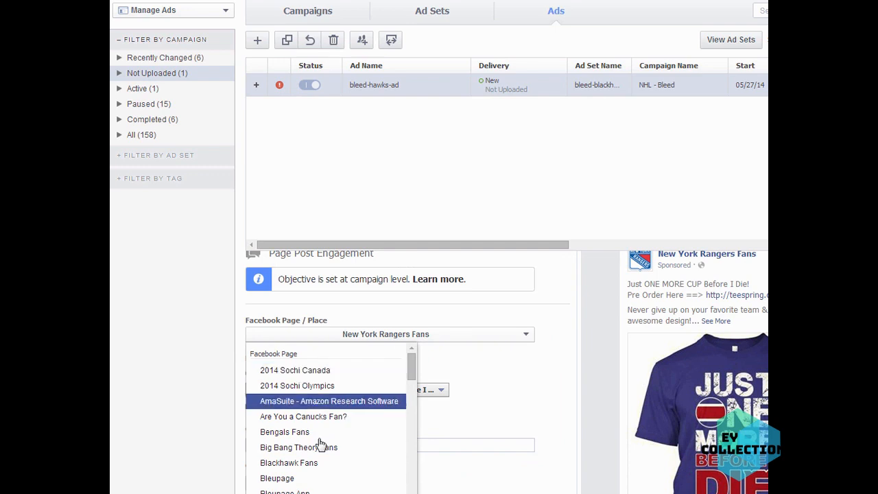
{"action": "left_click", "coordinate": [302, 462]}
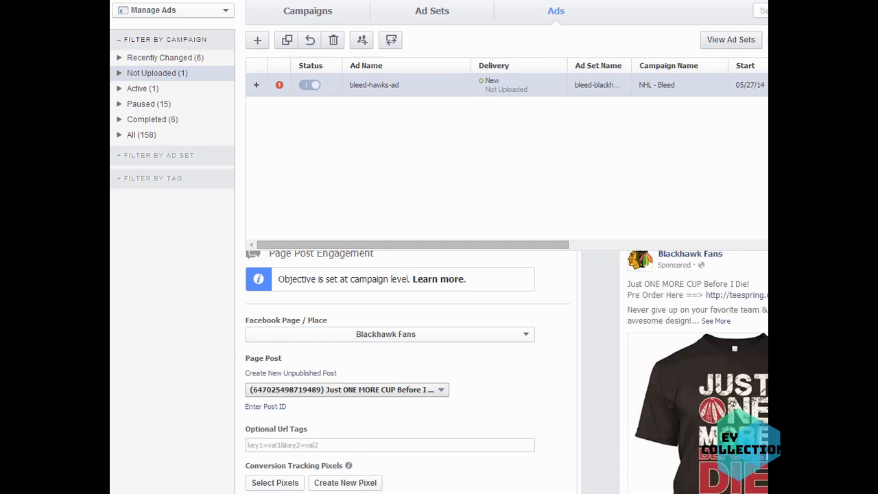
- Choose the page post beginning "Show off your passion for y..." as the ad's content
{"action": "scroll", "coordinate": [506, 372], "scroll_direction": "right", "scroll_amount": 2}
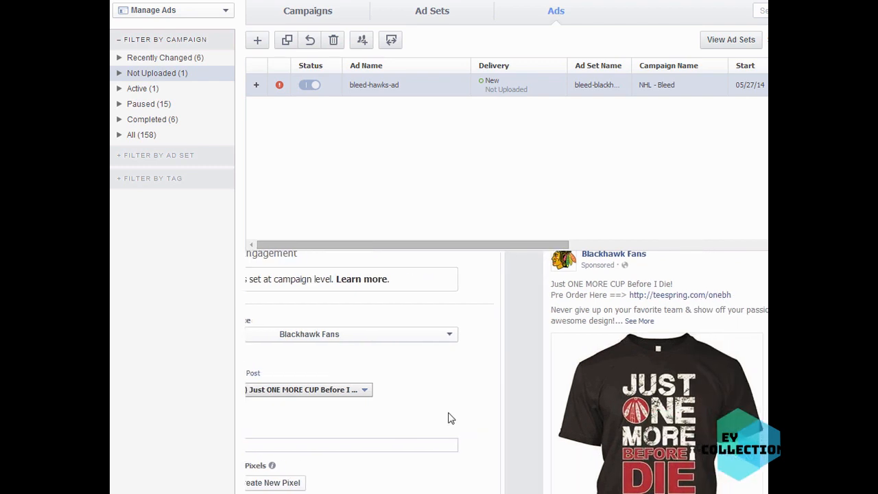
{"action": "scroll", "coordinate": [506, 373], "scroll_direction": "left", "scroll_amount": 2}
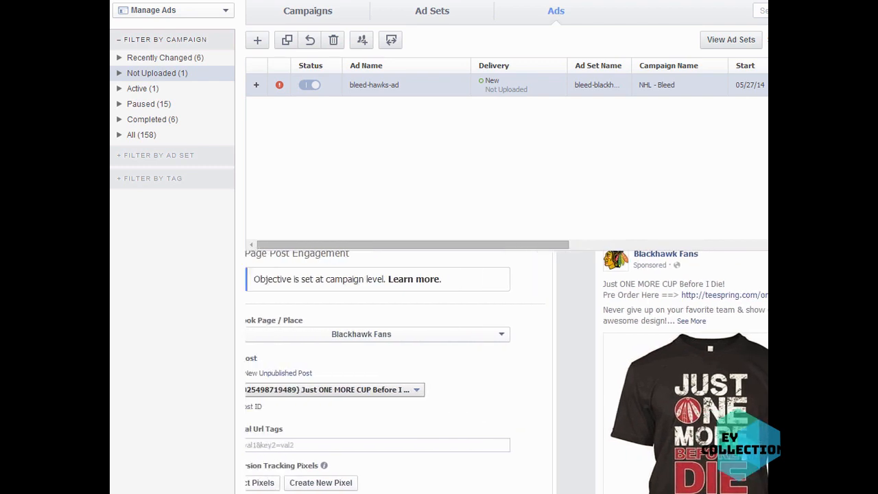
{"action": "left_click", "coordinate": [407, 392]}
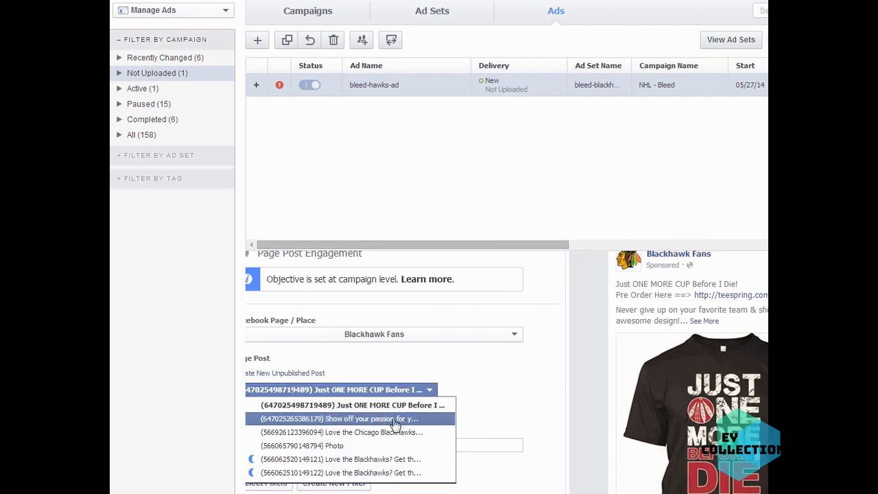
{"action": "left_click", "coordinate": [396, 424]}
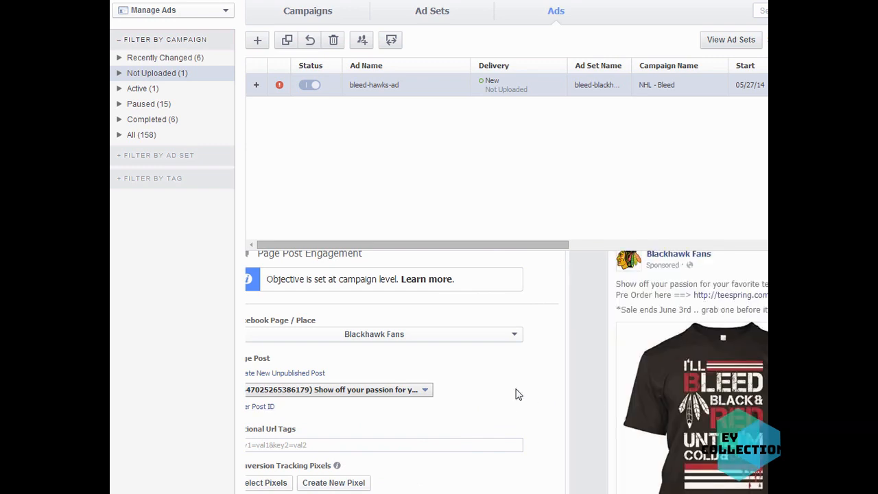
- Set the ad's placement to News Feed (Desktop and Mobile)
{"action": "scroll", "coordinate": [515, 392], "scroll_direction": "down", "scroll_amount": 2}
{"action": "left_click_drag", "start_coordinate": [412, 493], "coordinate": [398, 493]}
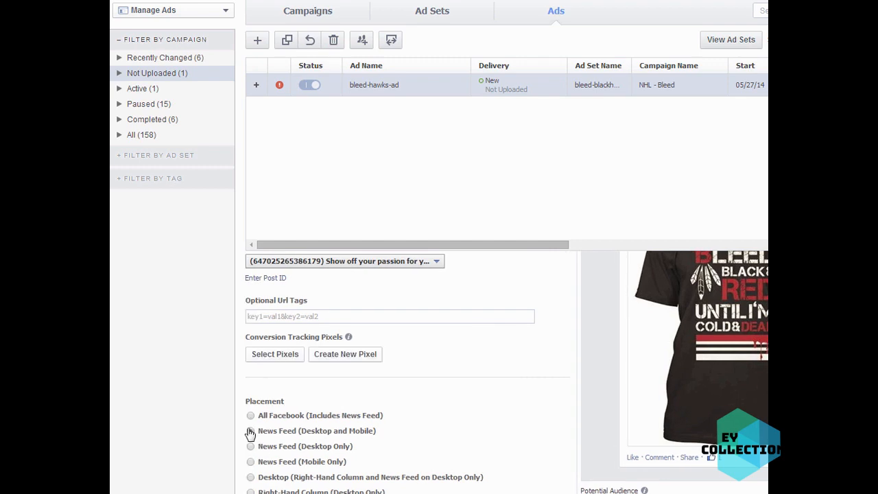
{"action": "left_click", "coordinate": [250, 432]}
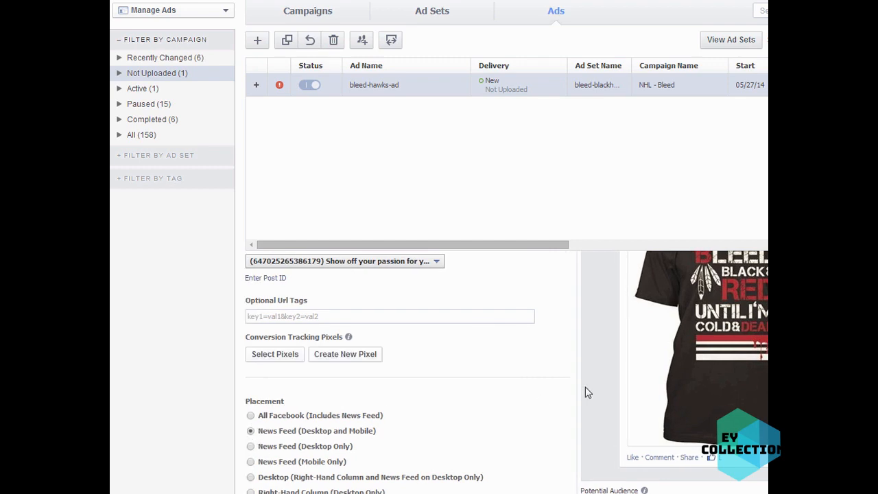
- Search the conversion-tracking pixels for "black" and "bleed", and look through the unfiltered list for the Blackhawks pixel
{"action": "left_click", "coordinate": [275, 356]}
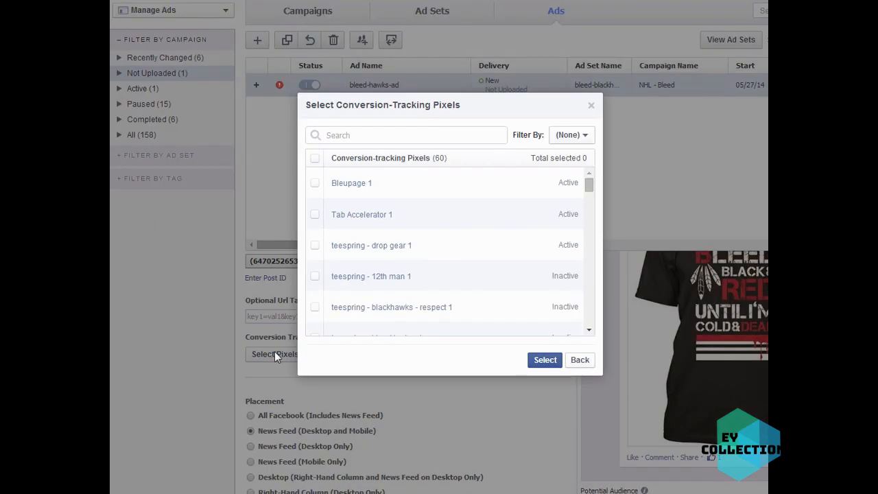
{"action": "left_click", "coordinate": [416, 137]}
{"action": "type", "text": "black"}
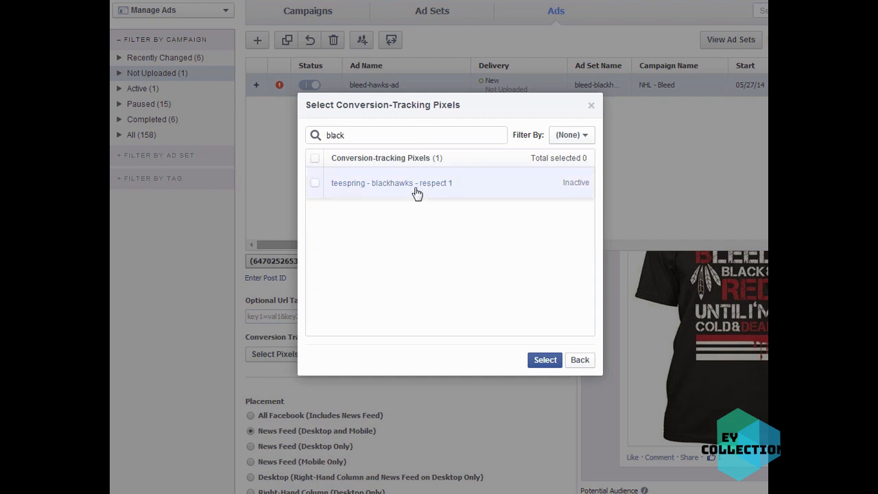
{"action": "key", "text": "BackSpace"}
{"action": "key", "text": "BackSpace"}
{"action": "key", "text": "BackSpace"}
{"action": "key", "text": "BackSpace"}
{"action": "key", "text": "BackSpace"}
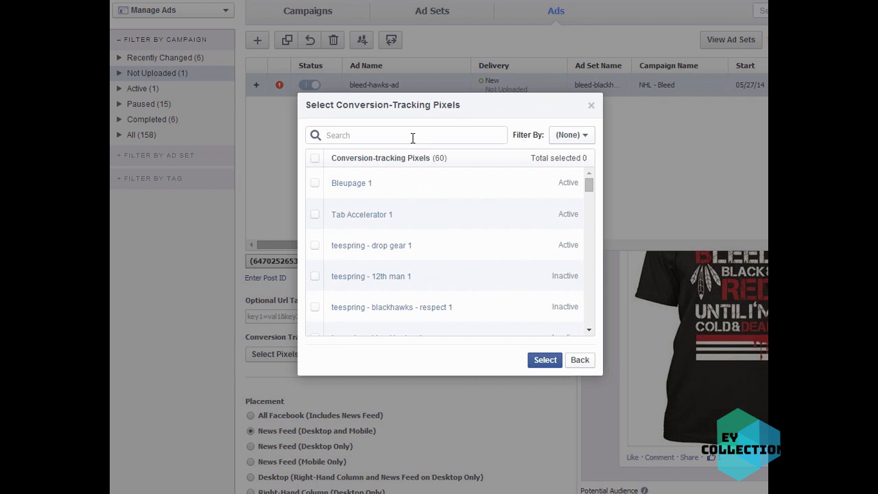
{"action": "type", "text": "bleed"}
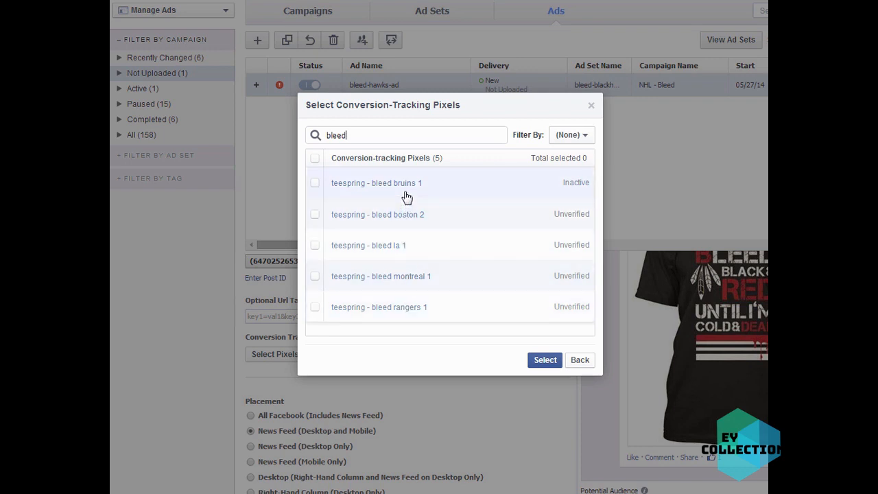
{"action": "left_click_drag", "start_coordinate": [307, 136], "coordinate": [370, 141]}
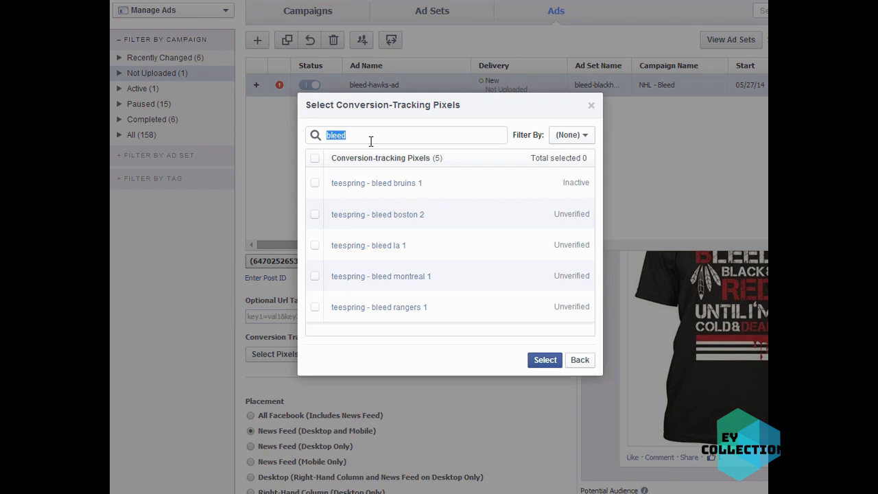
{"action": "key", "text": "BackSpace"}
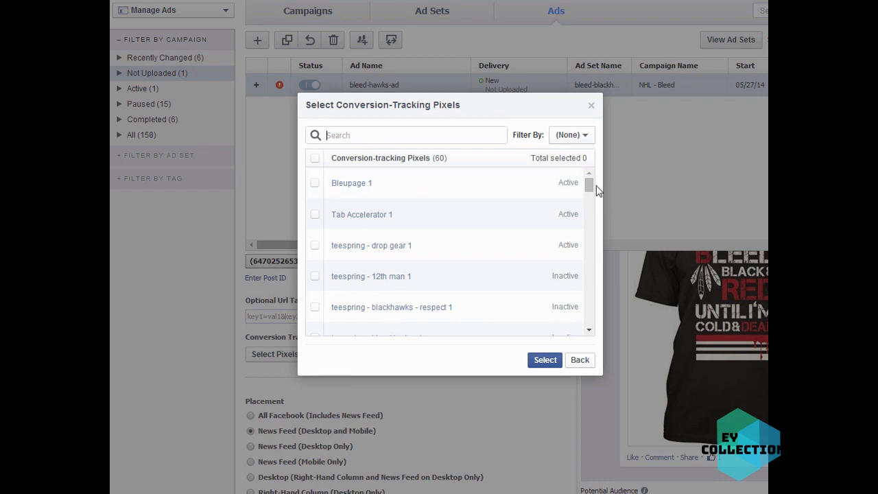
{"action": "mouse_move", "coordinate": [589, 186]}
{"action": "left_mouse_down"}
{"action": "mouse_move", "coordinate": [585, 328]}
{"action": "mouse_move", "coordinate": [591, 180]}
{"action": "left_mouse_up"}
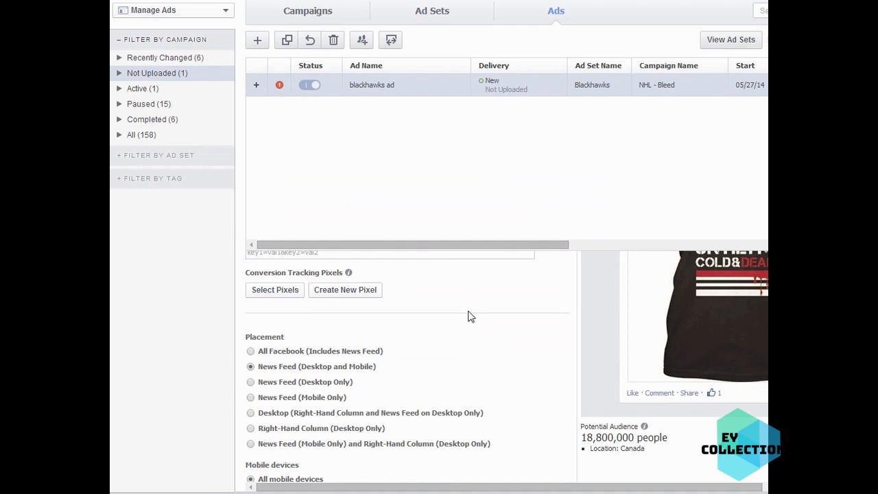
- Search the conversion-tracking pixels for "hawks" and assign "teespring - bleed hawks" to the blackhawks ad
{"action": "scroll", "coordinate": [469, 313], "scroll_direction": "up", "scroll_amount": 1}
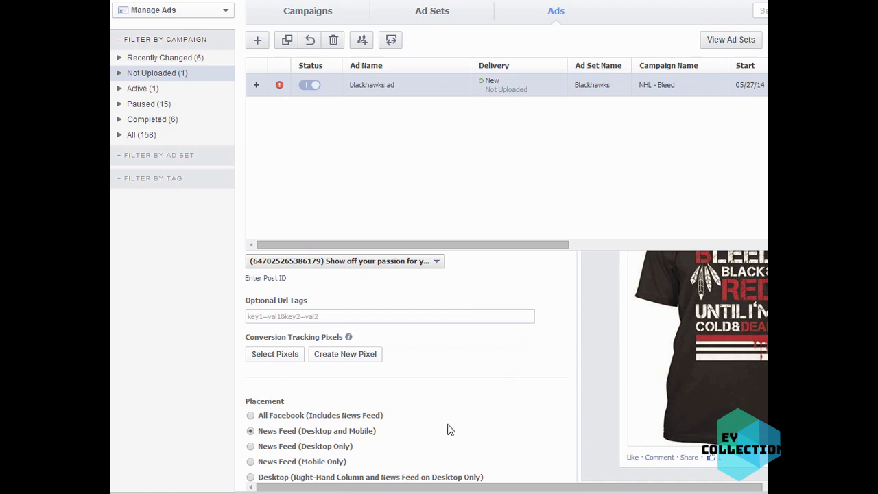
{"action": "left_click", "coordinate": [269, 356]}
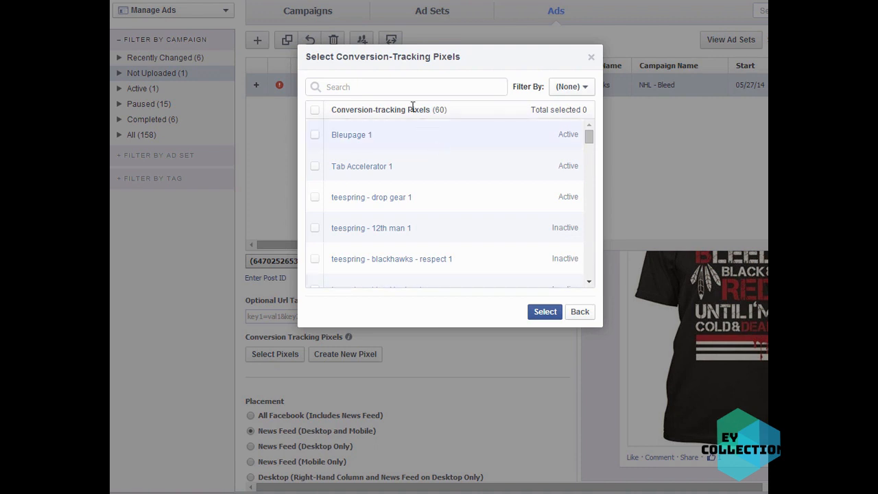
{"action": "type", "text": "h"}
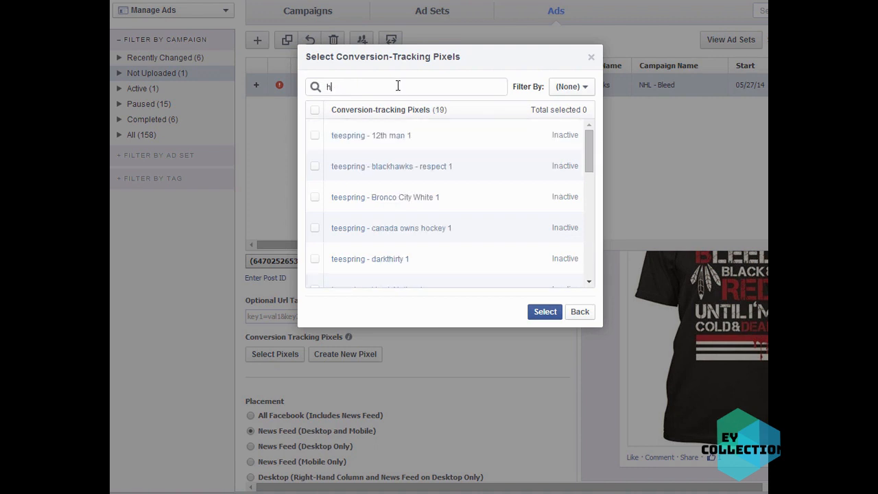
{"action": "type", "text": "awks"}
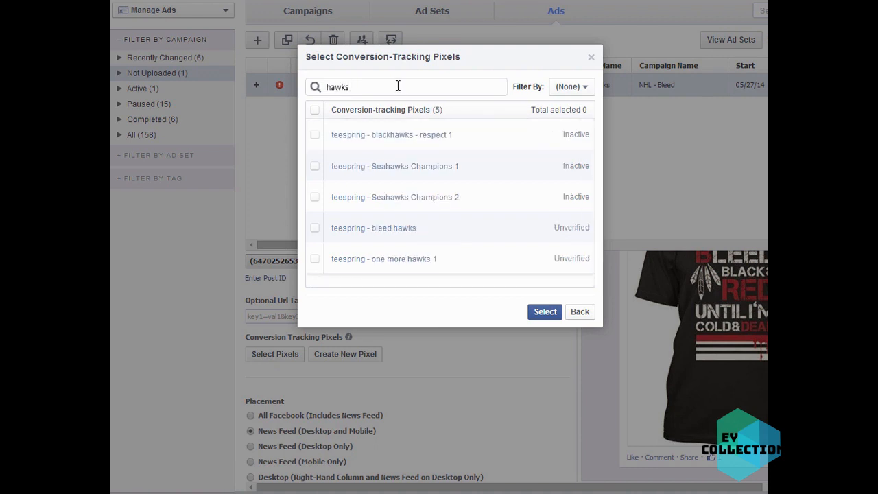
{"action": "left_click", "coordinate": [382, 236]}
{"action": "left_click", "coordinate": [545, 311]}
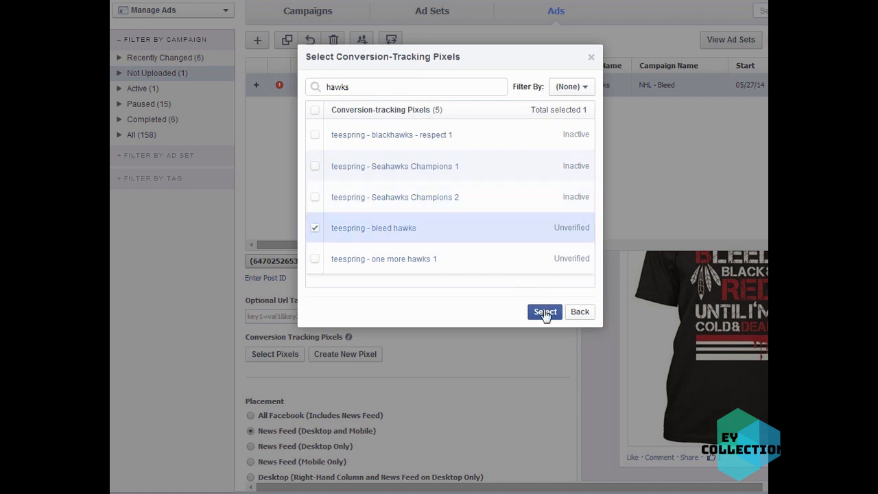
- Look over the blackhawks ad's creative and placement settings and open the optional URL tags for editing
{"action": "scroll", "coordinate": [555, 346], "scroll_direction": "down", "scroll_amount": 5}
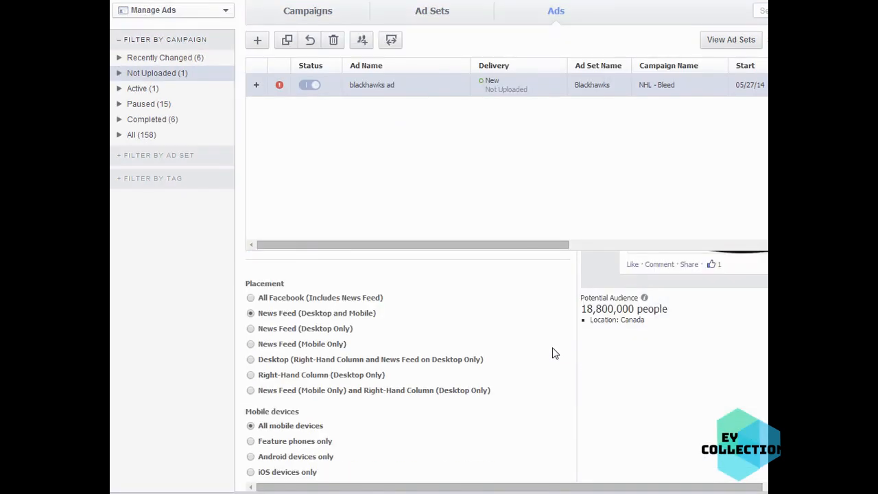
{"action": "scroll", "coordinate": [555, 354], "scroll_direction": "up", "scroll_amount": 8}
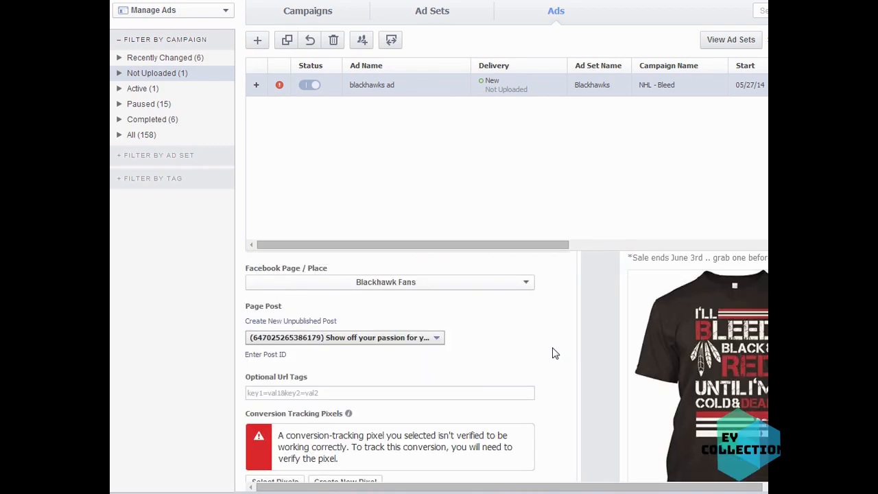
{"action": "left_click", "coordinate": [323, 396]}
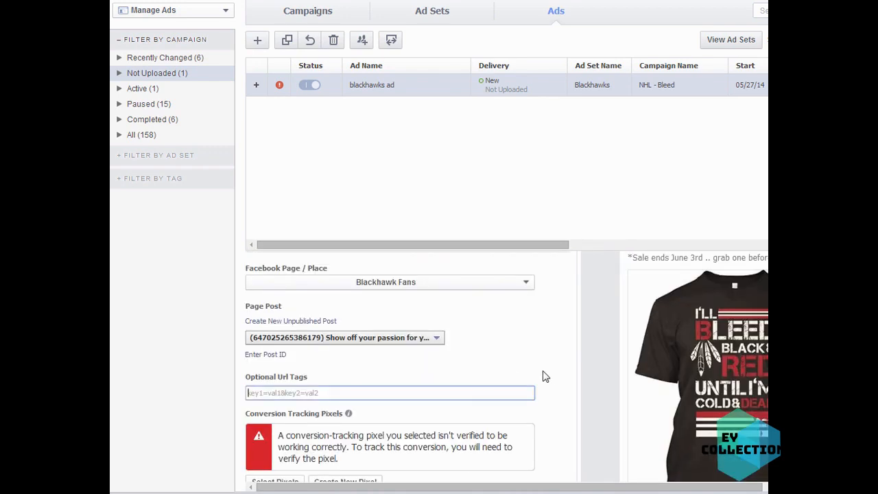
{"action": "scroll", "coordinate": [546, 372], "scroll_direction": "up", "scroll_amount": 1}
{"action": "scroll", "coordinate": [545, 353], "scroll_direction": "up", "scroll_amount": 2}
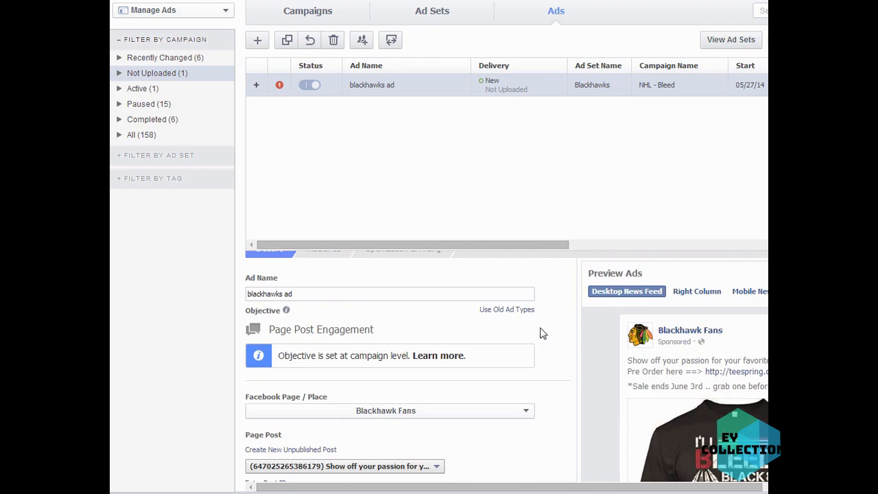
{"action": "scroll", "coordinate": [542, 336], "scroll_direction": "down", "scroll_amount": 4}
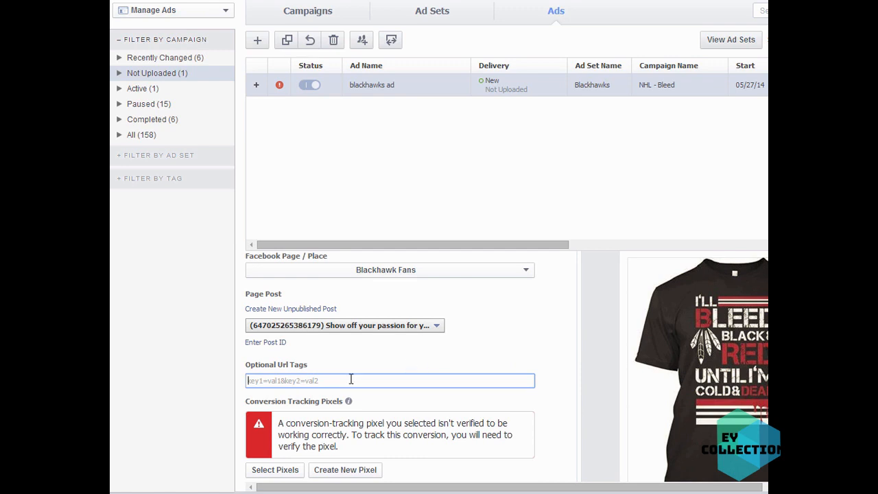
{"action": "type", "text": "fb=ad1"}
{"action": "key", "text": "BackSpace"}
{"action": "key", "text": "BackSpace"}
{"action": "key", "text": "BackSpace"}
{"action": "key", "text": "BackSpace"}
{"action": "key", "text": "BackSpace"}
{"action": "key", "text": "BackSpace"}
- Set the blackhawks ad's optional URL tags to fb=a1
{"action": "scroll", "coordinate": [593, 384], "scroll_direction": "down", "scroll_amount": 1}
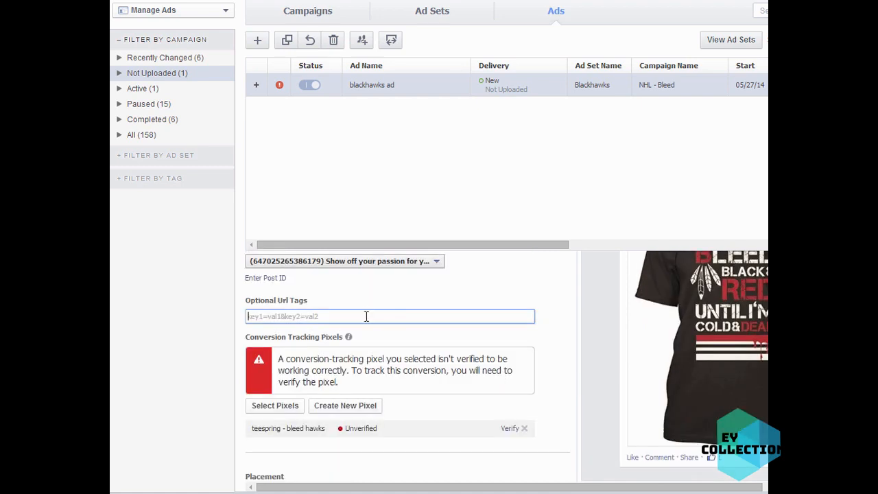
{"action": "type", "text": "fb=a1"}
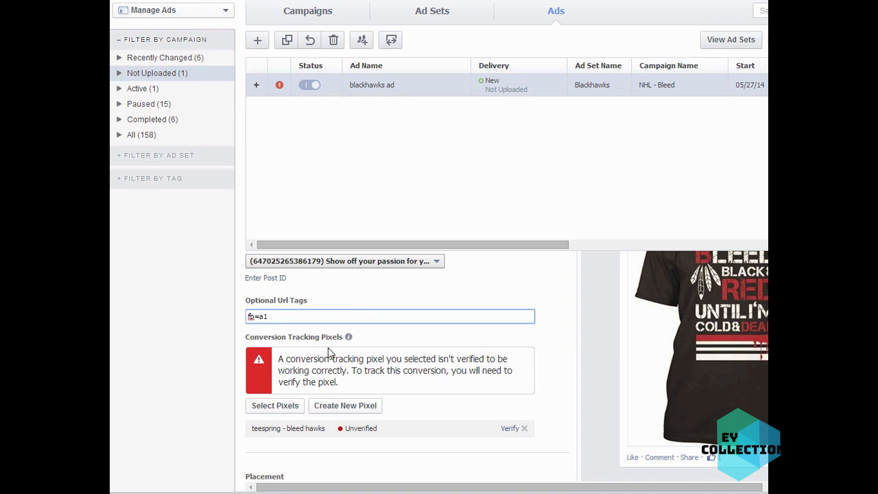
{"action": "left_click_drag", "start_coordinate": [280, 316], "coordinate": [247, 317]}
{"action": "left_click", "coordinate": [552, 321]}
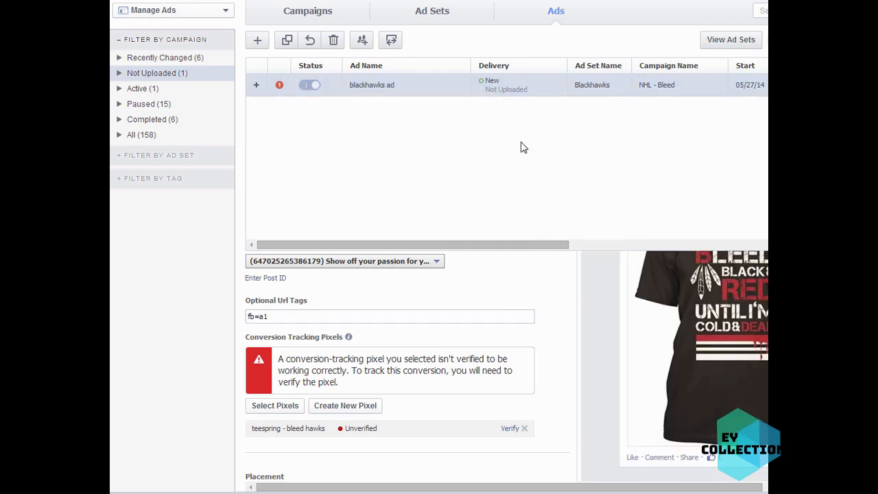
- Open the blackhawks ad's audience settings and enlarge the editing area below the ad list
{"action": "scroll", "coordinate": [526, 370], "scroll_direction": "down", "scroll_amount": 5}
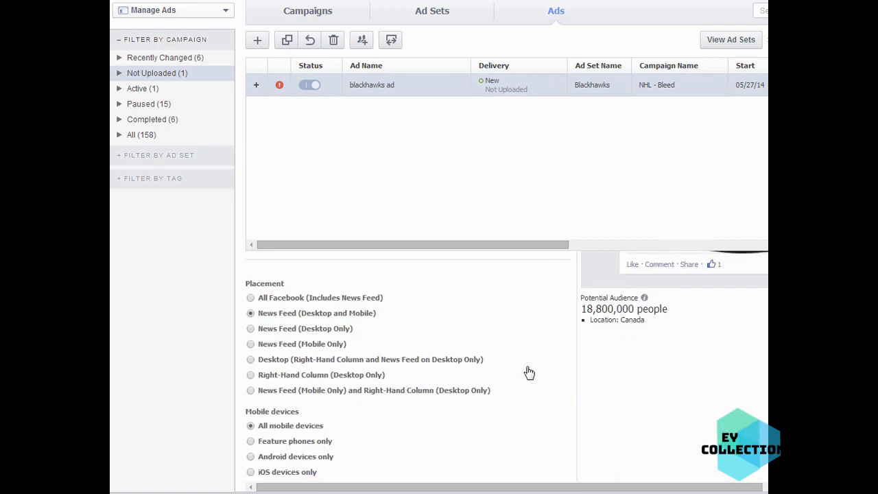
{"action": "scroll", "coordinate": [526, 371], "scroll_direction": "up", "scroll_amount": 8}
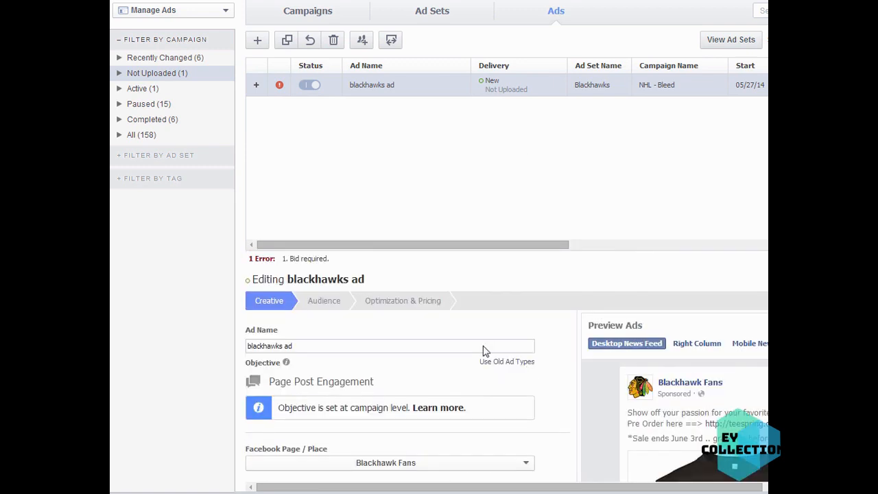
{"action": "left_click", "coordinate": [329, 305]}
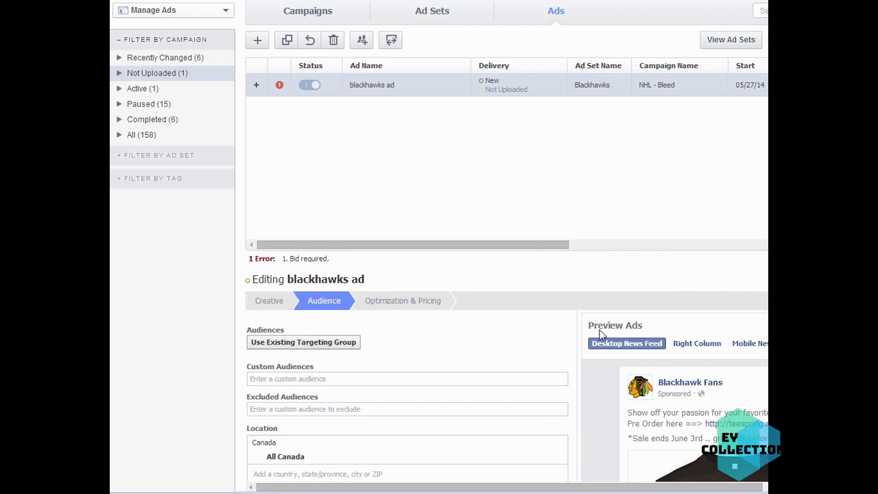
{"action": "left_click_drag", "start_coordinate": [646, 249], "coordinate": [647, 123]}
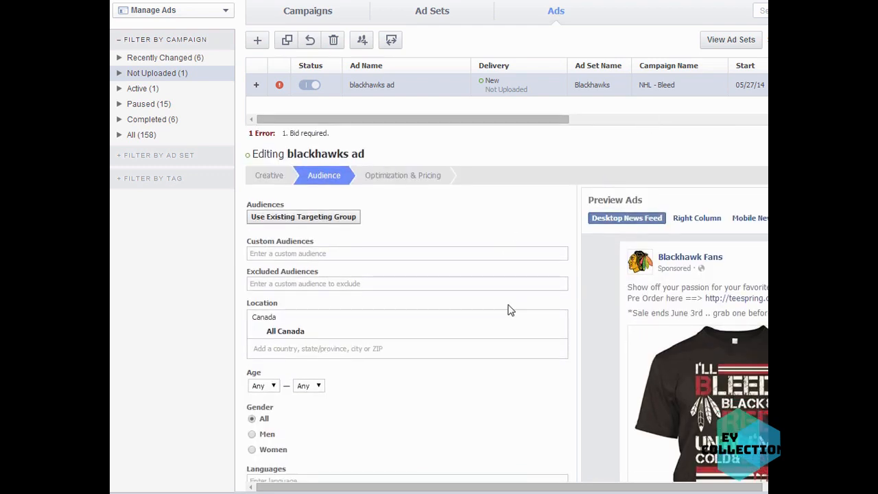
- Replace Canada with United States as the ad's target location
{"action": "scroll", "coordinate": [466, 376], "scroll_direction": "down", "scroll_amount": 1}
{"action": "left_click", "coordinate": [556, 266]}
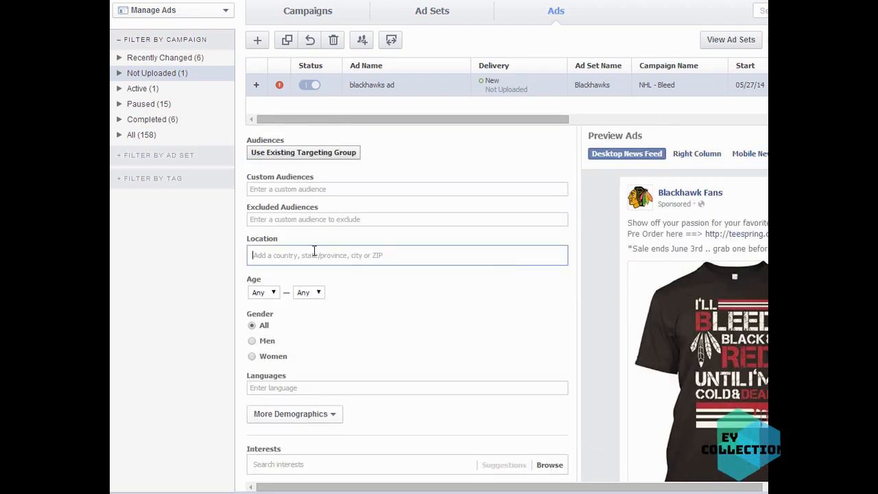
{"action": "type", "text": "unit"}
{"action": "left_click", "coordinate": [311, 272]}
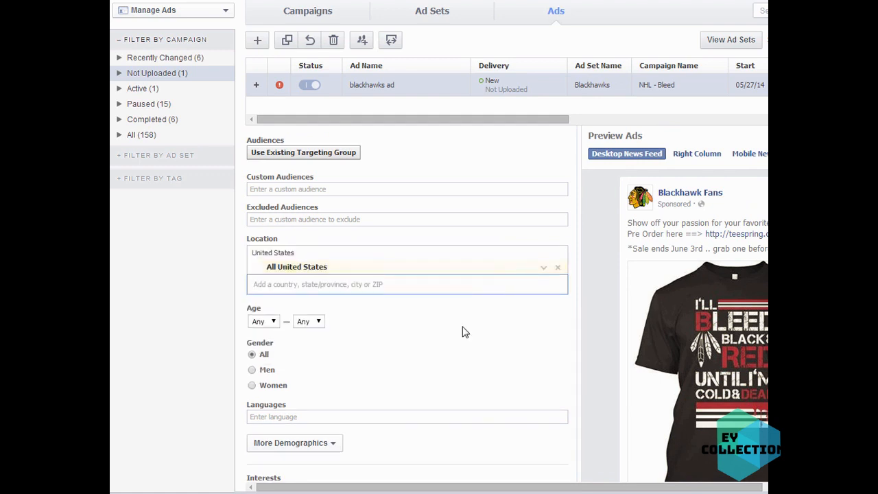
- Set the ad's target age range to 18–56
{"action": "scroll", "coordinate": [462, 332], "scroll_direction": "down", "scroll_amount": 1}
{"action": "left_click", "coordinate": [264, 257]}
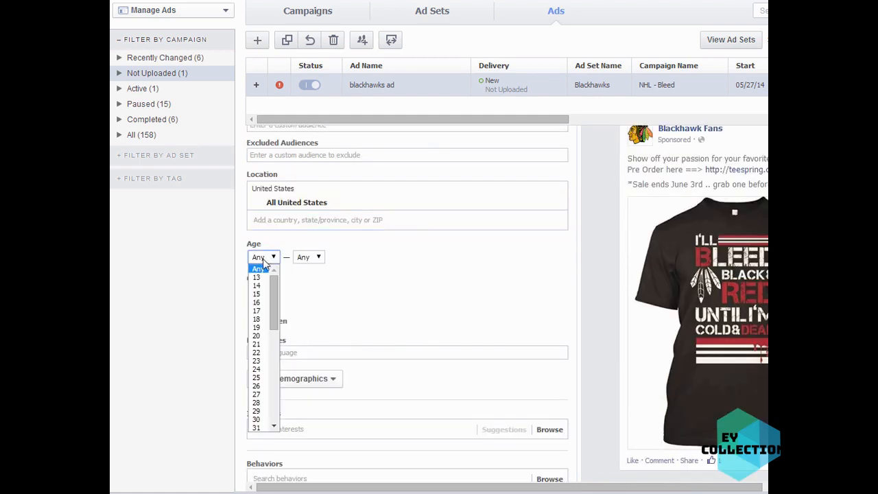
{"action": "left_click", "coordinate": [263, 320]}
{"action": "left_click", "coordinate": [307, 257]}
{"action": "left_click_drag", "start_coordinate": [319, 294], "coordinate": [315, 371]}
{"action": "left_click", "coordinate": [303, 374]}
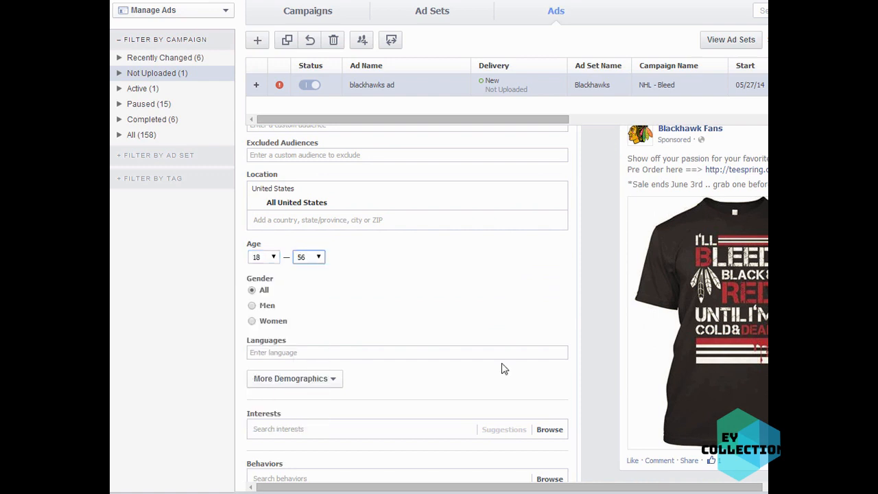
- Search the interests for "chicago bla" and add Chicago Blackhawks to the ad's targeting
{"action": "scroll", "coordinate": [605, 344], "scroll_direction": "down", "scroll_amount": 2}
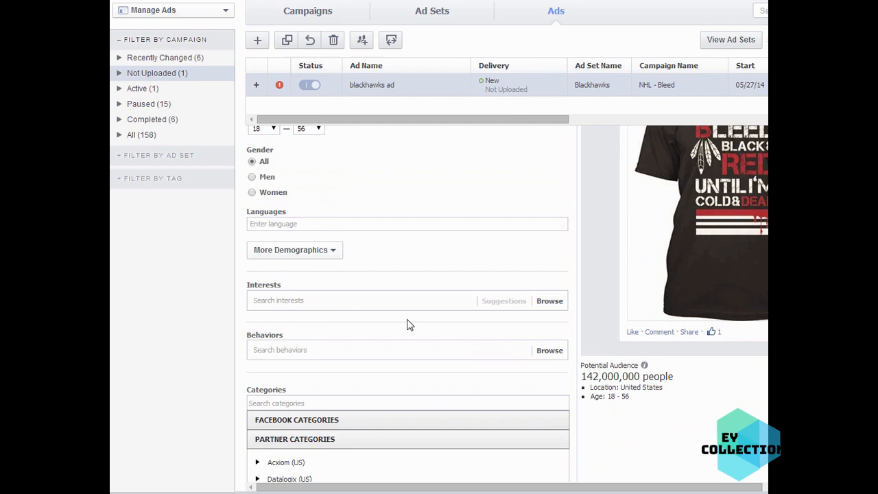
{"action": "left_click", "coordinate": [338, 301]}
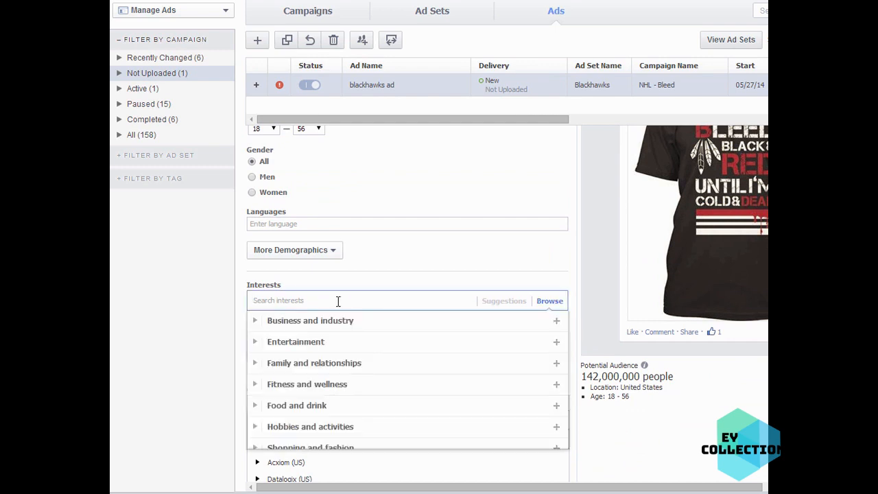
{"action": "type", "text": "b"}
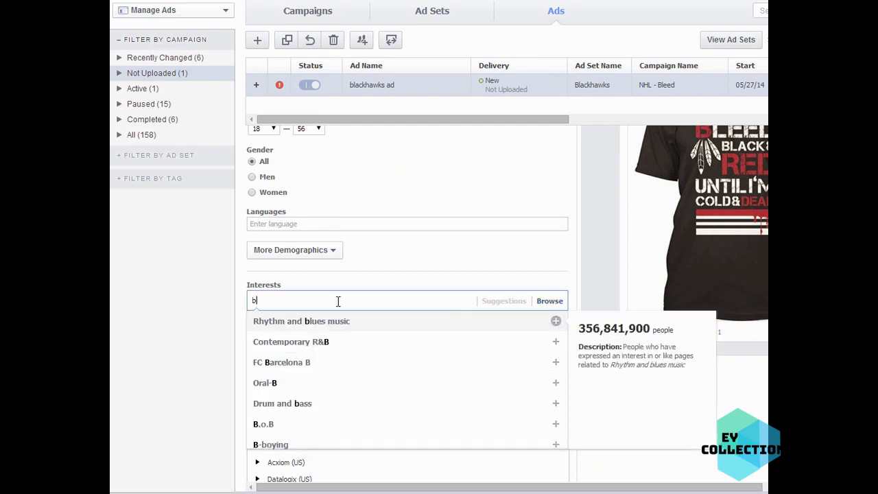
{"action": "key", "text": "BackSpace"}
{"action": "type", "text": "chi"}
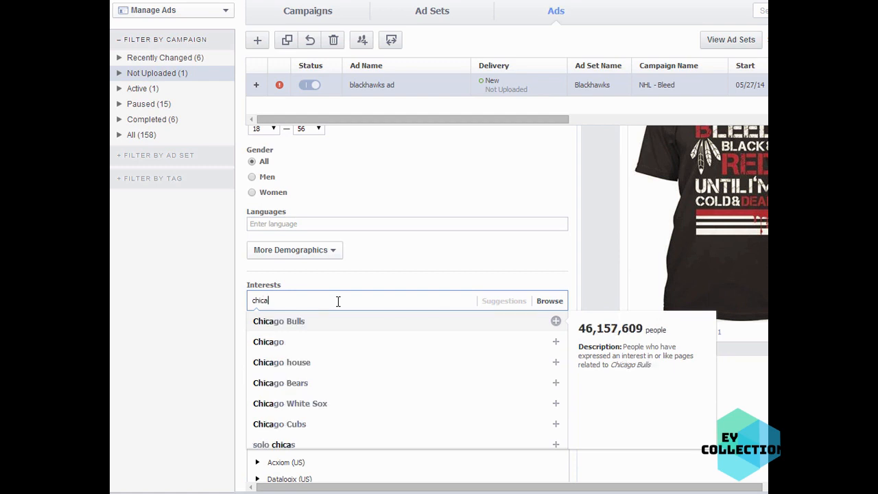
{"action": "type", "text": "cago bla"}
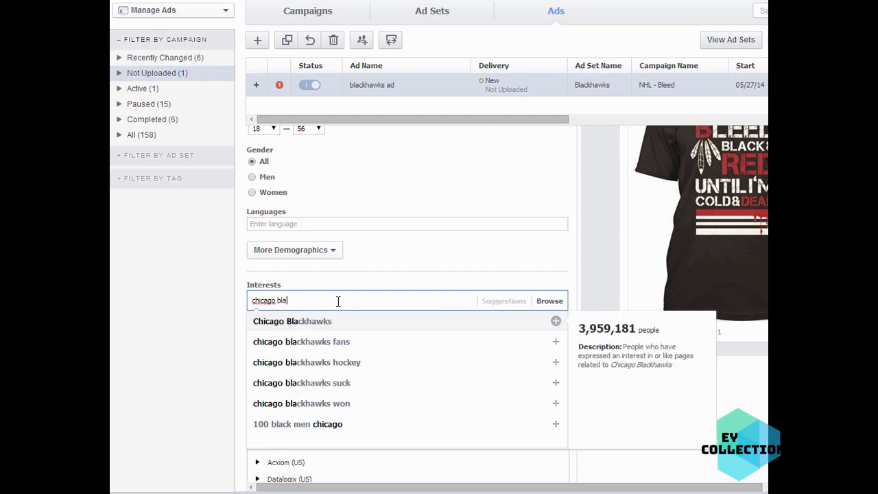
{"action": "left_click", "coordinate": [333, 320]}
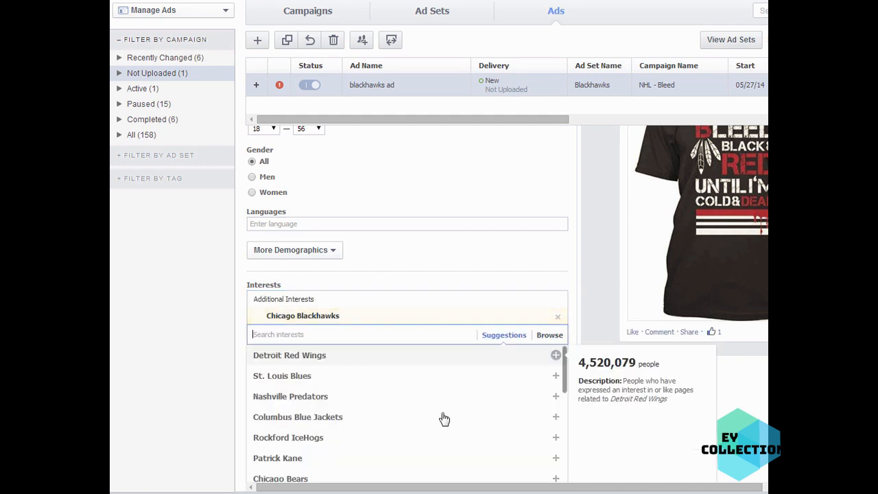
{"action": "left_click", "coordinate": [193, 332]}
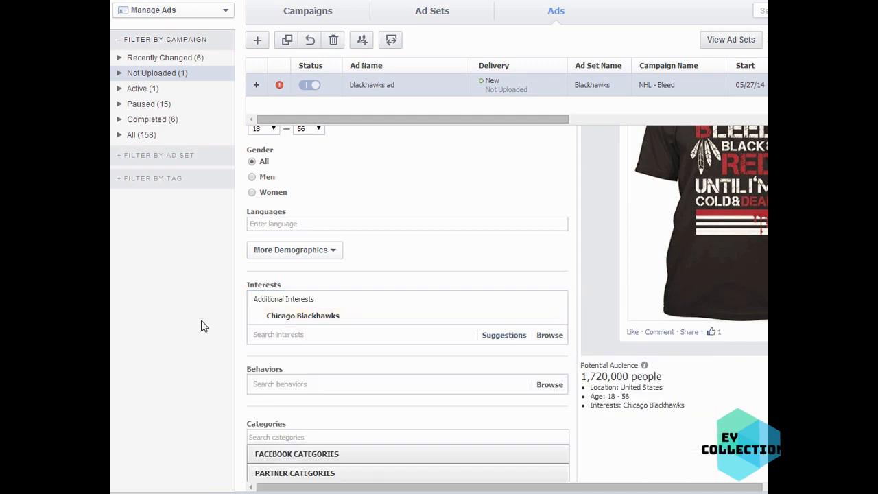
- Browse the purchase behavior buyer profiles and add Sportsmen to the ad's behavior targeting
{"action": "left_click", "coordinate": [302, 384]}
{"action": "scroll", "coordinate": [312, 363], "scroll_direction": "down", "scroll_amount": 2}
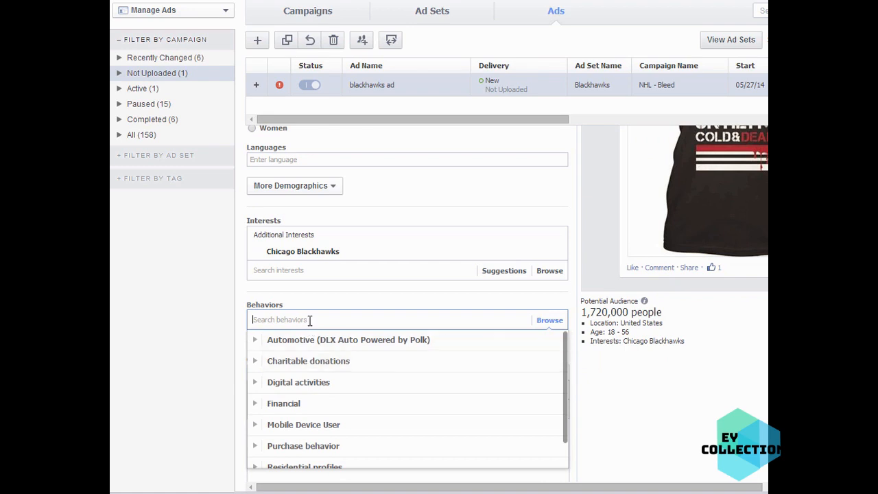
{"action": "scroll", "coordinate": [309, 321], "scroll_direction": "down", "scroll_amount": 1}
{"action": "scroll", "coordinate": [259, 354], "scroll_direction": "down", "scroll_amount": 1}
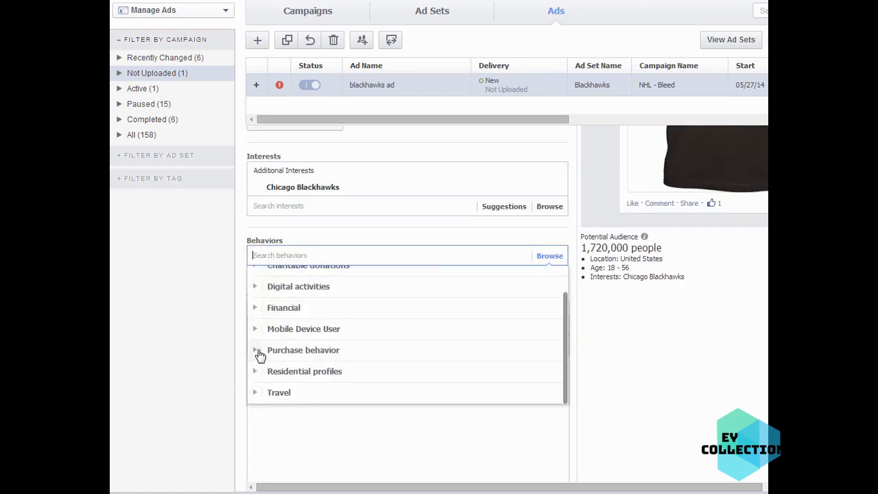
{"action": "left_click", "coordinate": [256, 352]}
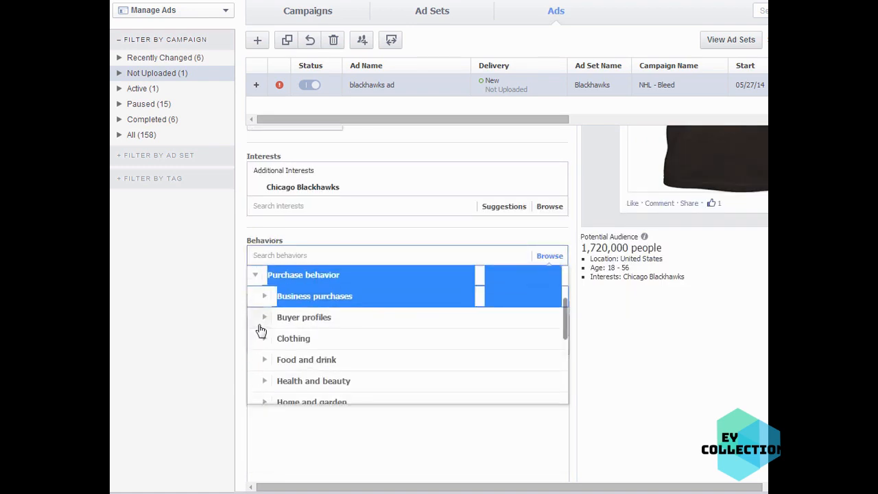
{"action": "left_click", "coordinate": [266, 319]}
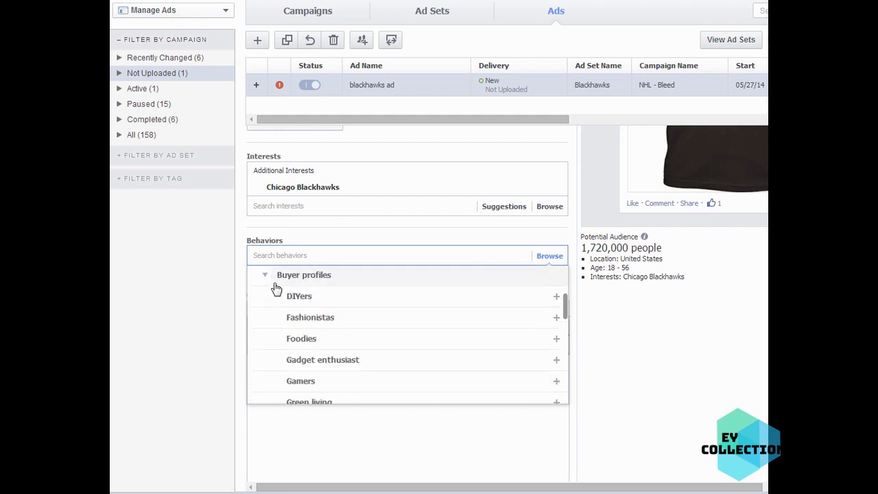
{"action": "scroll", "coordinate": [343, 322], "scroll_direction": "down", "scroll_amount": 5}
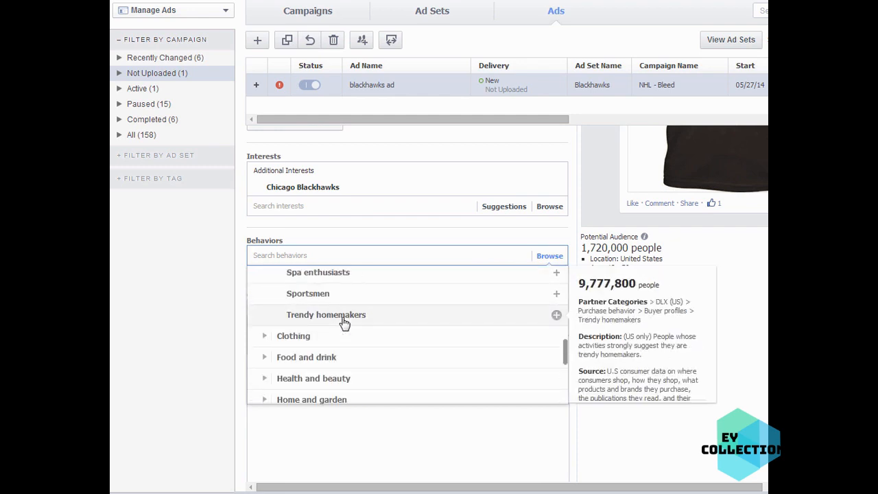
{"action": "scroll", "coordinate": [344, 323], "scroll_direction": "up", "scroll_amount": 1}
{"action": "left_click", "coordinate": [337, 361]}
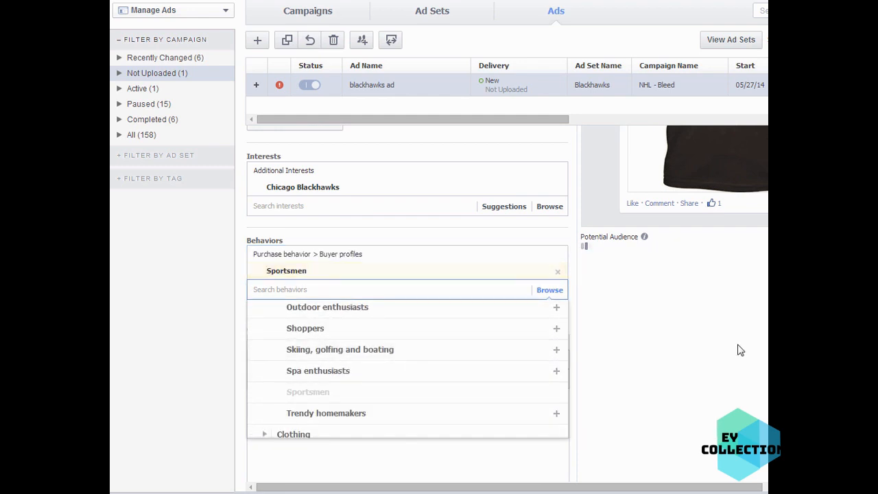
{"action": "left_click", "coordinate": [740, 349]}
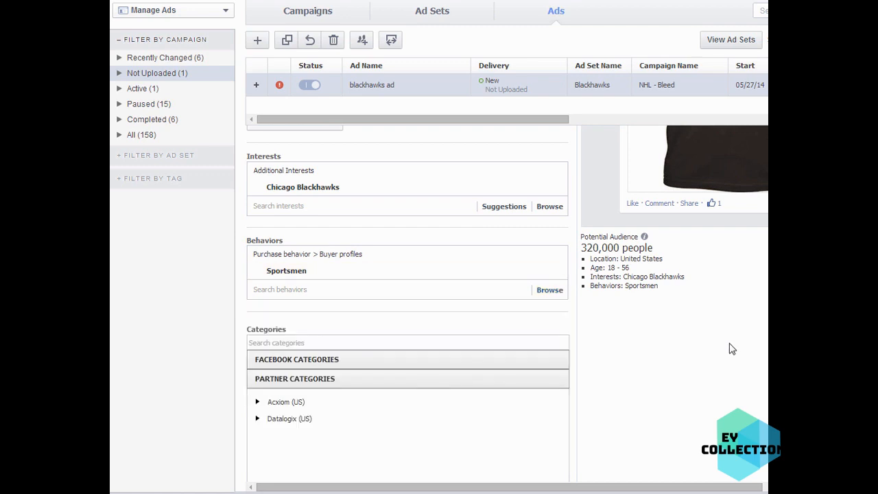
- Review the ad's audience targeting, from location, age and gender through interests, behaviors, categories and potential audience
{"action": "scroll", "coordinate": [730, 348], "scroll_direction": "down", "scroll_amount": 4}
{"action": "scroll", "coordinate": [731, 350], "scroll_direction": "up", "scroll_amount": 2}
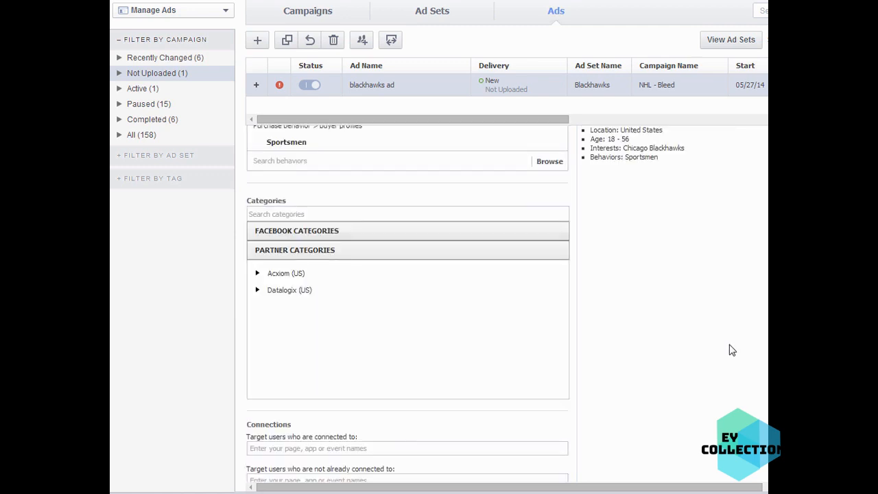
{"action": "scroll", "coordinate": [730, 350], "scroll_direction": "up", "scroll_amount": 5}
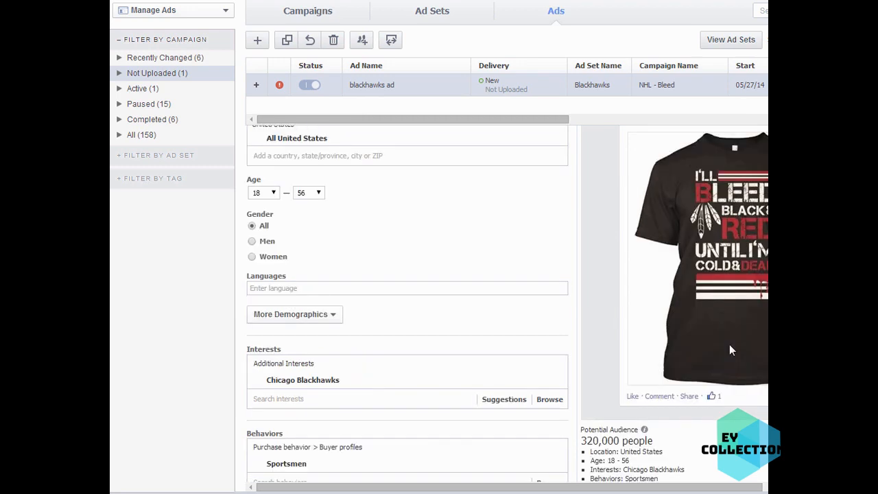
{"action": "scroll", "coordinate": [728, 349], "scroll_direction": "up", "scroll_amount": 2}
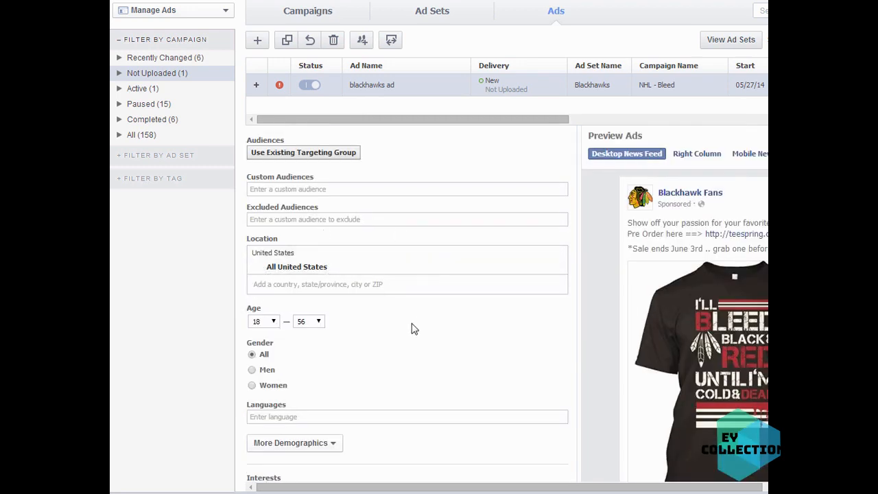
{"action": "scroll", "coordinate": [476, 309], "scroll_direction": "down", "scroll_amount": 1}
{"action": "scroll", "coordinate": [480, 309], "scroll_direction": "down", "scroll_amount": 2}
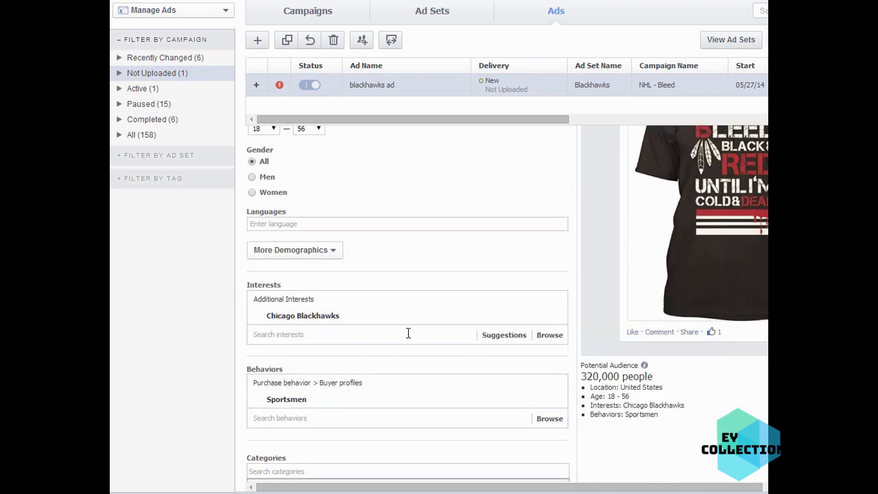
{"action": "scroll", "coordinate": [548, 396], "scroll_direction": "down", "scroll_amount": 1}
{"action": "scroll", "coordinate": [548, 396], "scroll_direction": "down", "scroll_amount": 1}
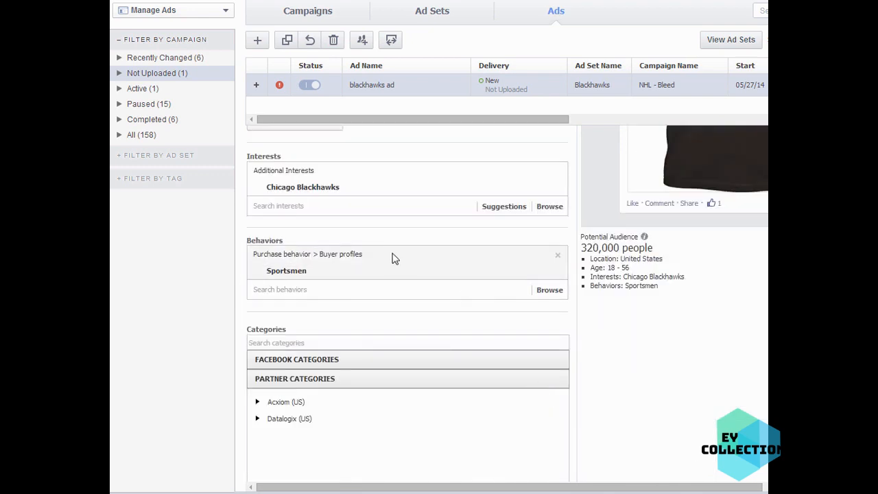
- Switch the blackhawks ad's pricing from CPC to Optimized CPM with the default bids
{"action": "mouse_move", "coordinate": [394, 270]}
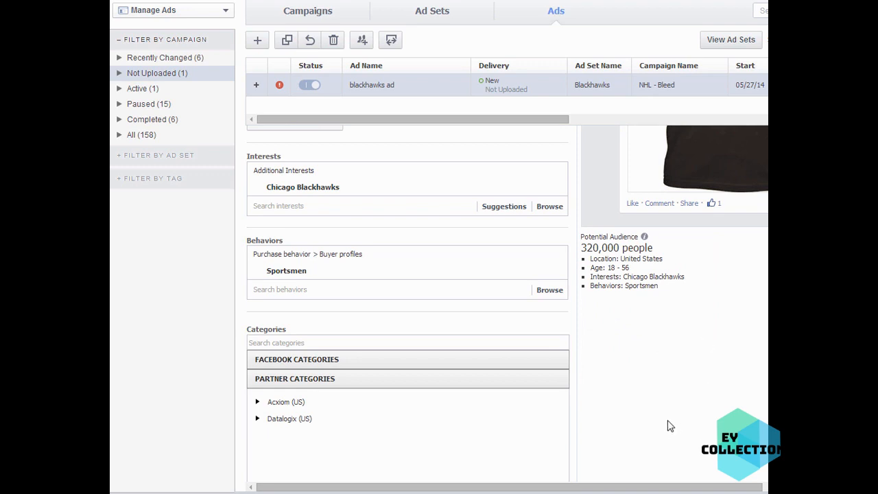
{"action": "scroll", "coordinate": [666, 432], "scroll_direction": "up", "scroll_amount": 5}
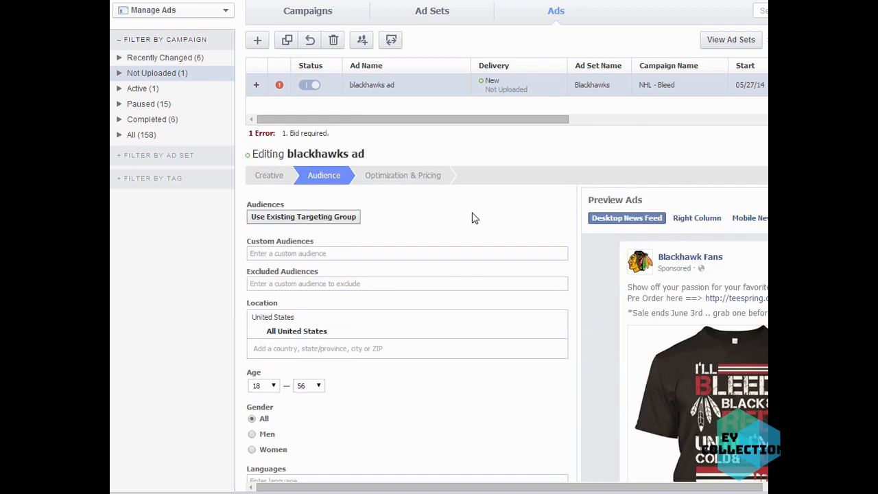
{"action": "left_click", "coordinate": [413, 180]}
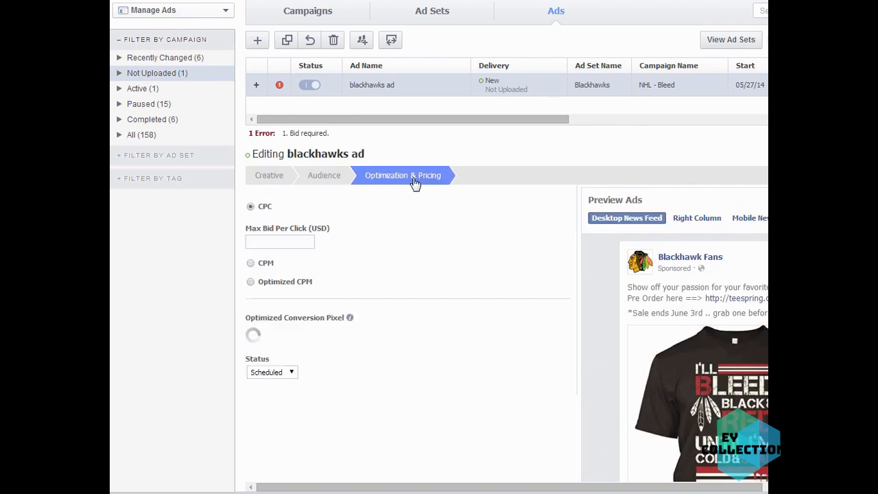
{"action": "left_click", "coordinate": [251, 282]}
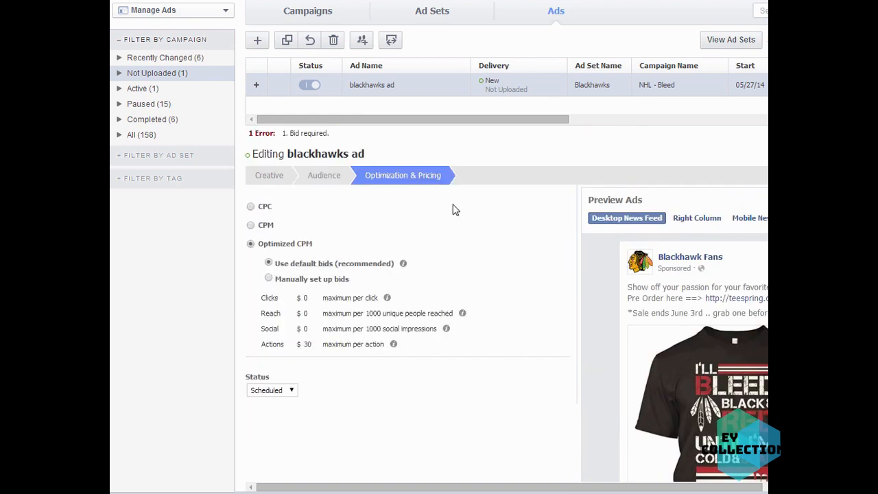
- Review the blackhawks ad's creative settings and enlarge the ad list area above the editor
{"action": "left_click", "coordinate": [269, 179]}
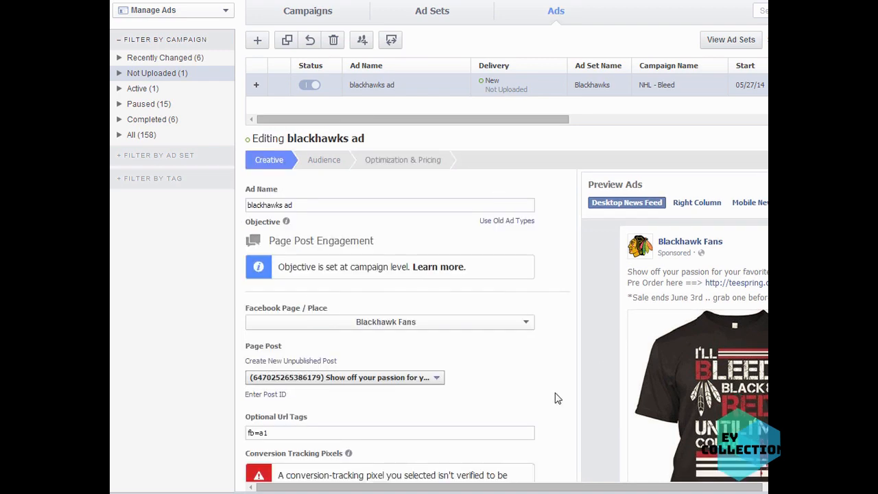
{"action": "scroll", "coordinate": [556, 397], "scroll_direction": "down", "scroll_amount": 5}
{"action": "scroll", "coordinate": [556, 397], "scroll_direction": "up", "scroll_amount": 5}
{"action": "left_click_drag", "start_coordinate": [450, 124], "coordinate": [446, 174]}
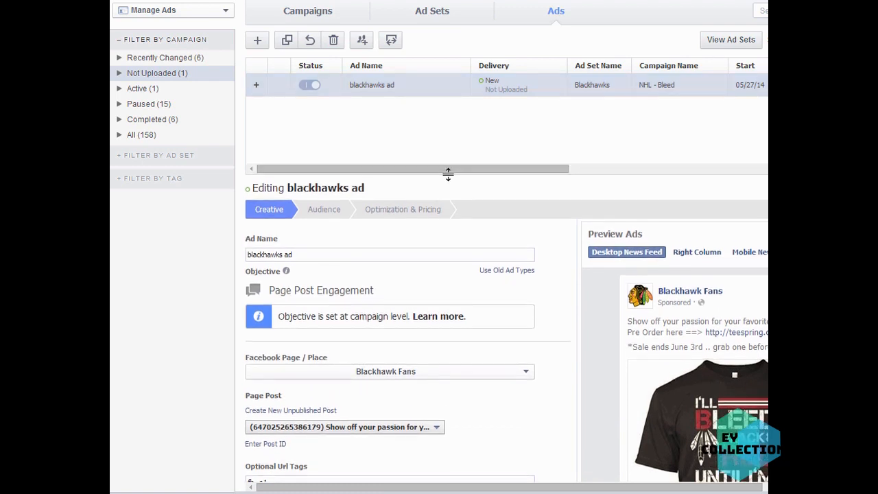
{"action": "left_click", "coordinate": [434, 86]}
{"action": "left_click", "coordinate": [500, 98]}
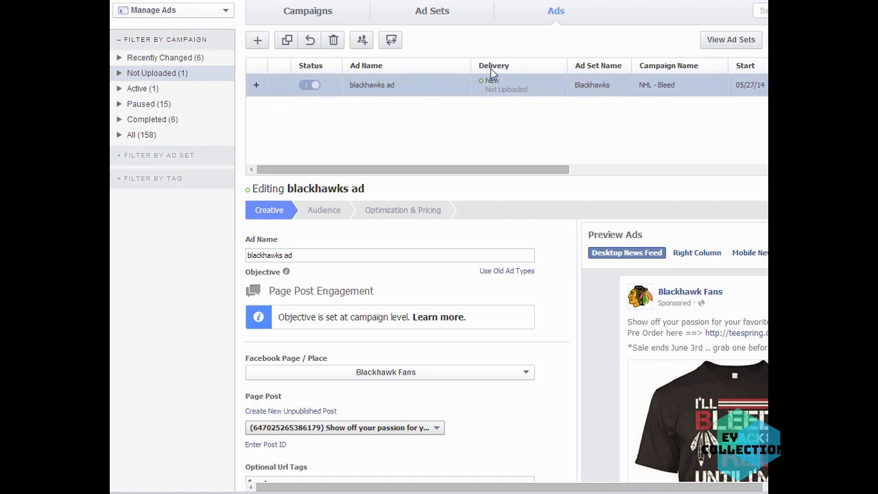
- Create a new ad set named "Boston" in the existing NHL - Bleed campaign
{"action": "left_click", "coordinate": [439, 14]}
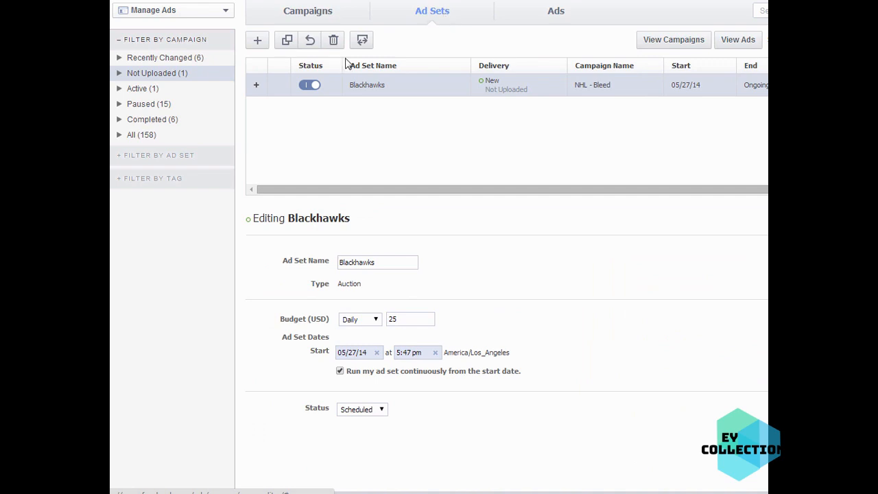
{"action": "left_click", "coordinate": [256, 41]}
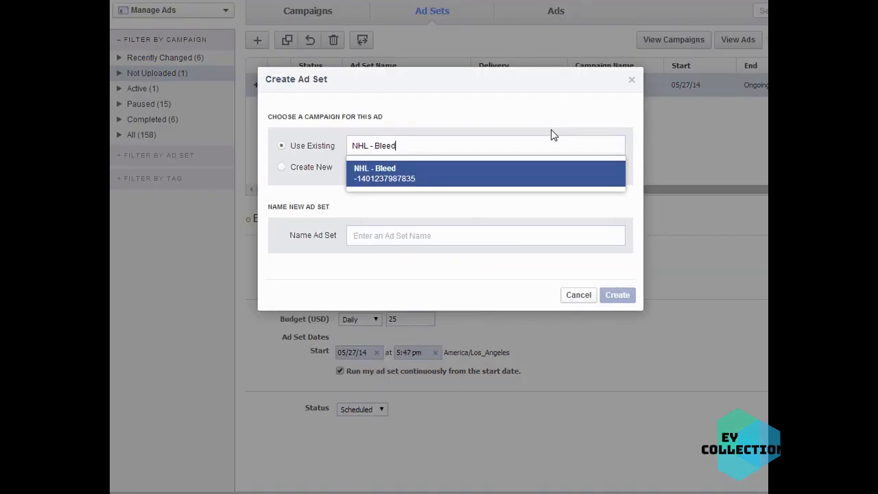
{"action": "left_click", "coordinate": [381, 235]}
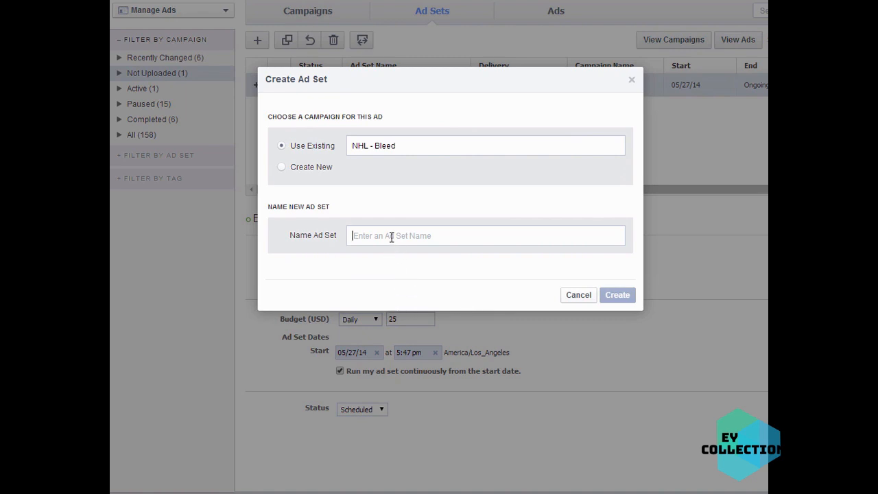
{"action": "type", "text": "Boston"}
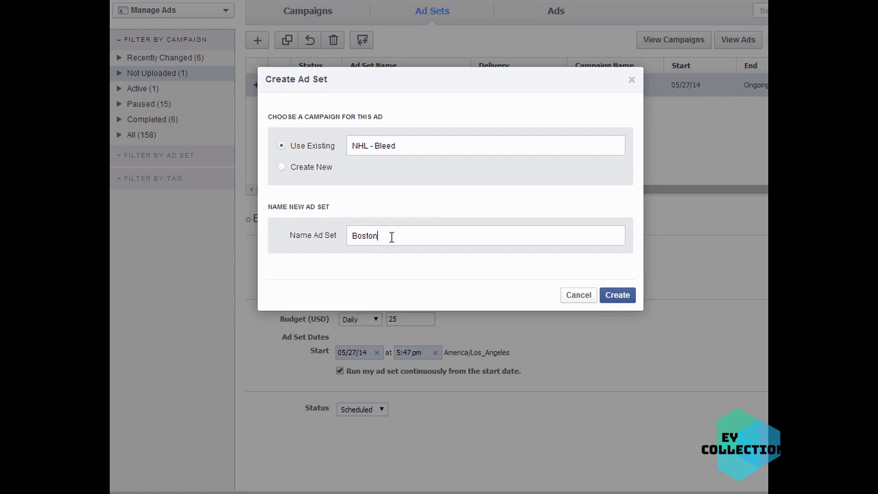
{"action": "left_click", "coordinate": [620, 296]}
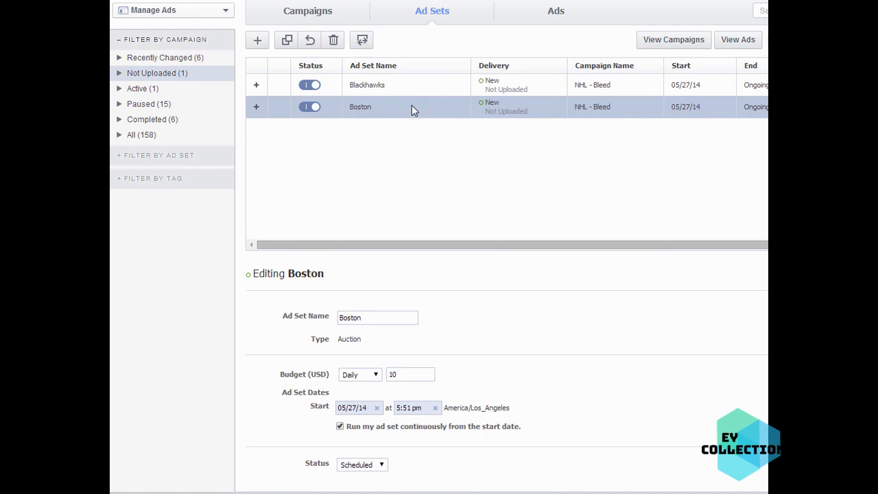
- Create a new ad named "Boston ad" in the NHL - Bleed campaign's existing Boston ad set
{"action": "left_click", "coordinate": [555, 11]}
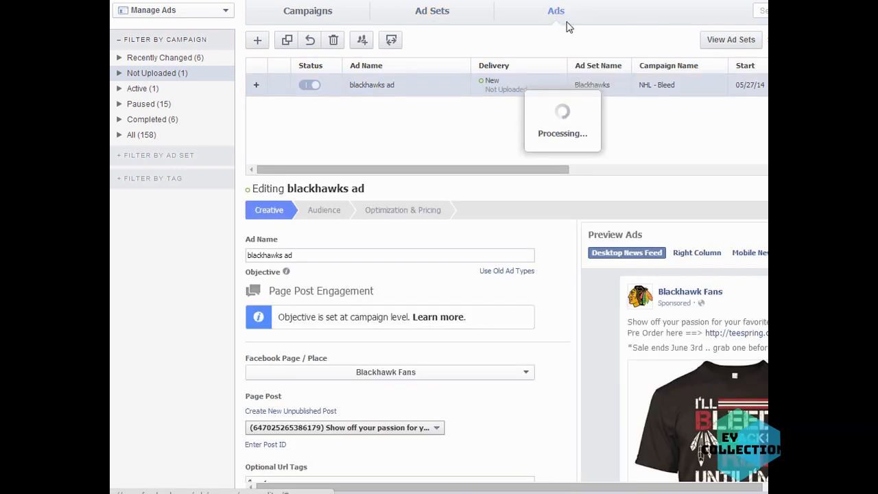
{"action": "left_click", "coordinate": [258, 40]}
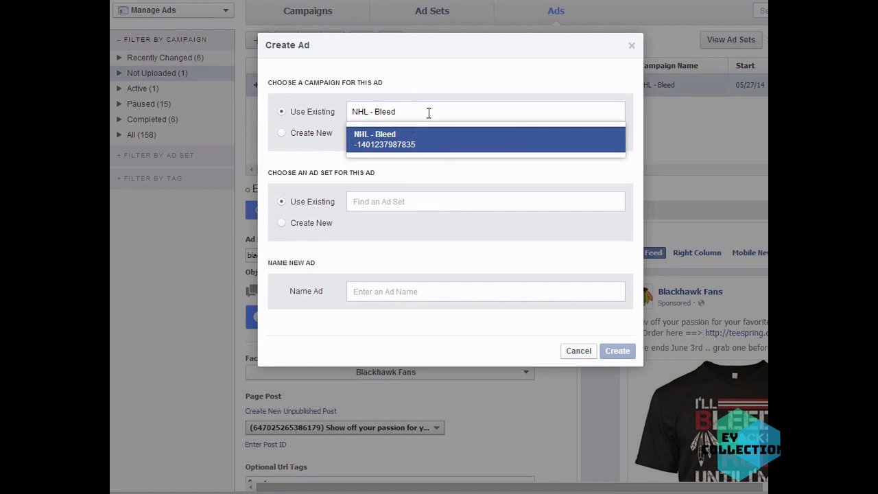
{"action": "left_click", "coordinate": [411, 201]}
{"action": "left_click", "coordinate": [405, 256]}
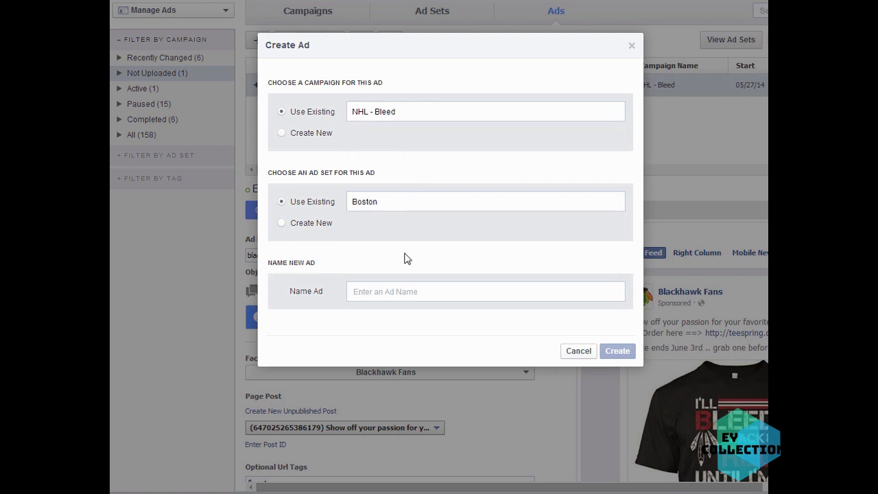
{"action": "left_click", "coordinate": [395, 292]}
{"action": "type", "text": "bo"}
{"action": "key", "text": "BackSpace"}
{"action": "type", "text": "Boston ad"}
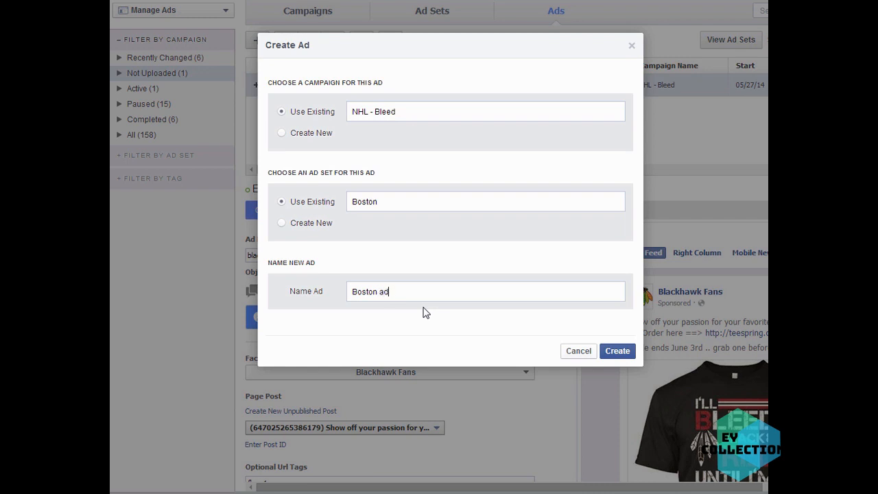
{"action": "left_click", "coordinate": [617, 352]}
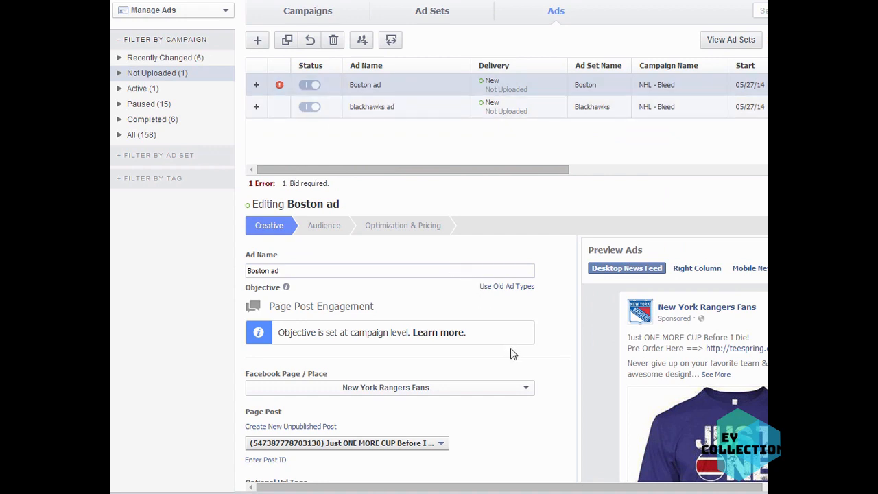
- Set the Boston ad's Facebook page to Boston Bruins Fans and choose its "Show off your passion" page post
{"action": "scroll", "coordinate": [520, 363], "scroll_direction": "down", "scroll_amount": 2}
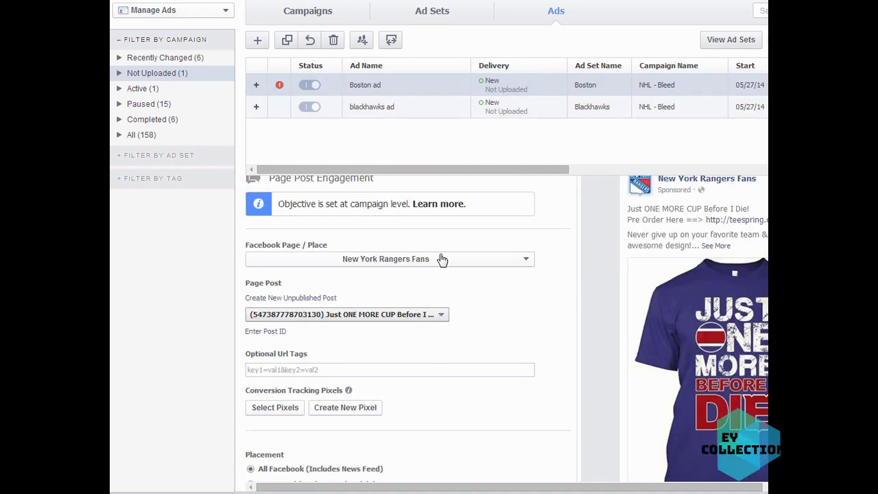
{"action": "left_click", "coordinate": [441, 260]}
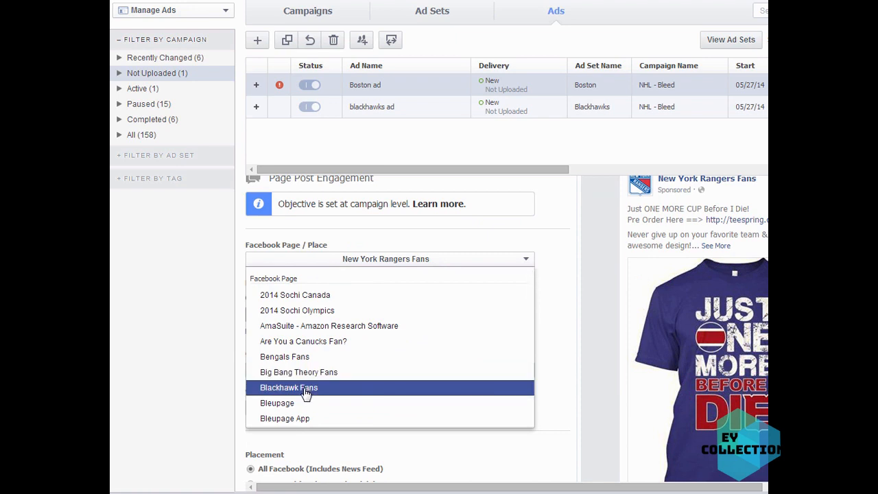
{"action": "scroll", "coordinate": [305, 391], "scroll_direction": "down", "scroll_amount": 2}
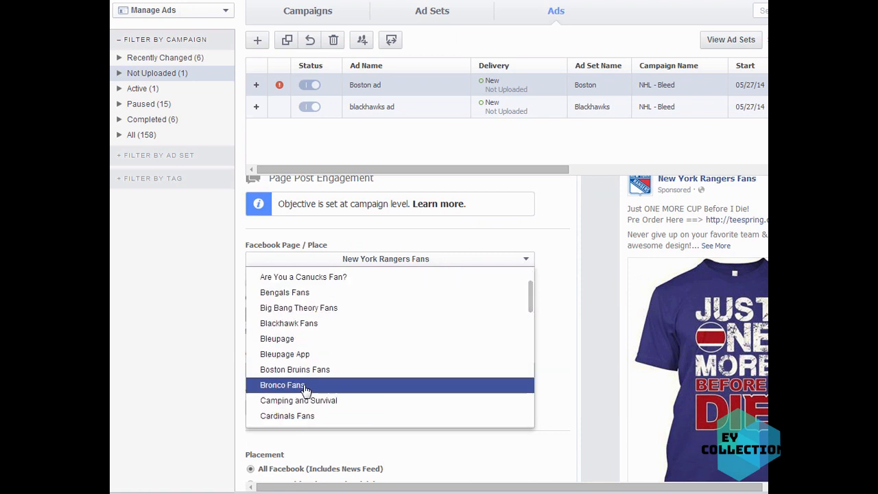
{"action": "left_click", "coordinate": [310, 371]}
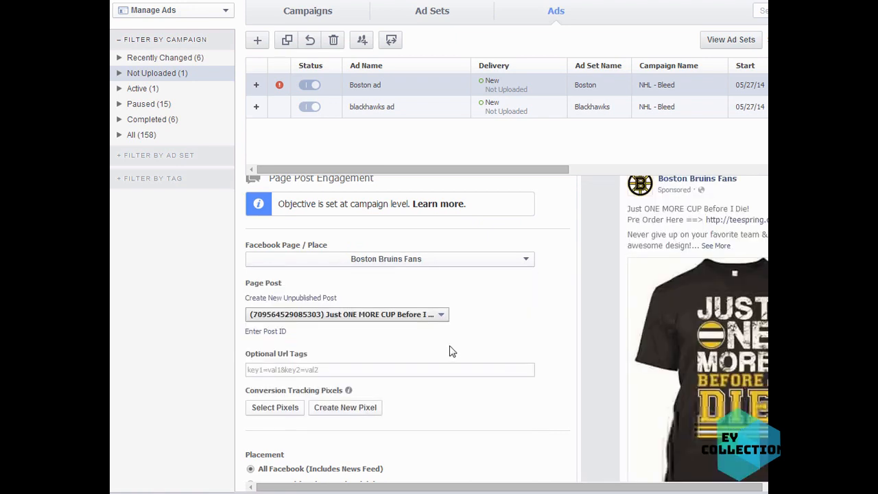
{"action": "left_click", "coordinate": [395, 317]}
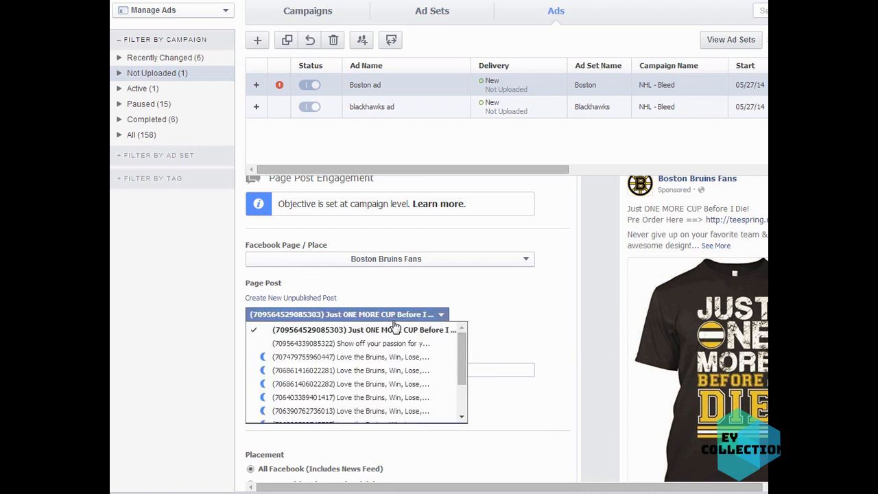
{"action": "left_click", "coordinate": [391, 343]}
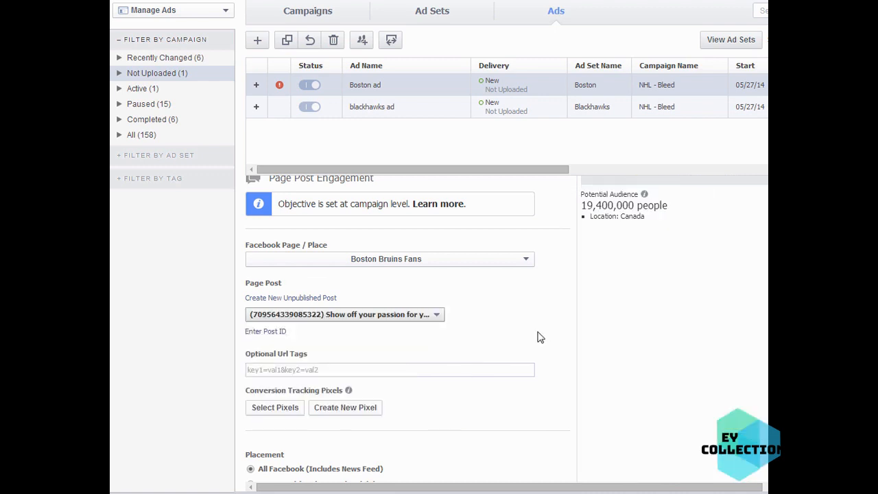
- Enter the URL tag fb=a1 for the Boston ad and set its placement to News Feed (Desktop and Mobile)
{"action": "left_click", "coordinate": [326, 369]}
{"action": "type", "text": "fb"}
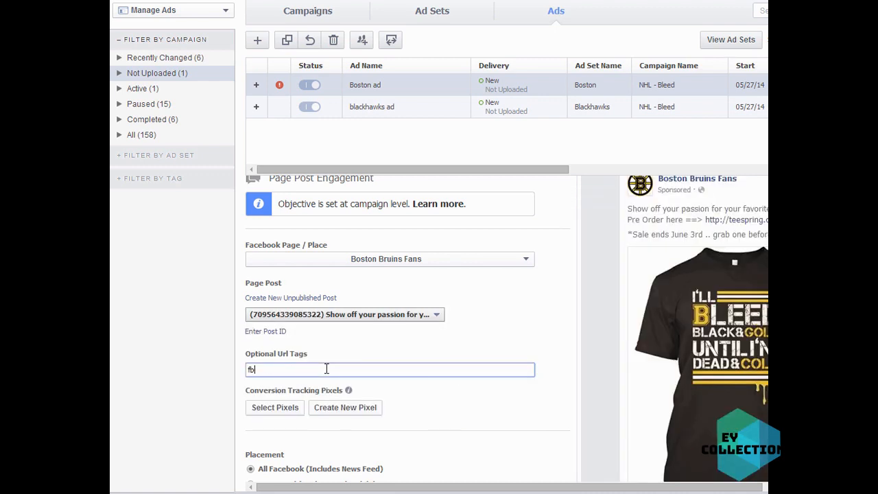
{"action": "type", "text": "=a1"}
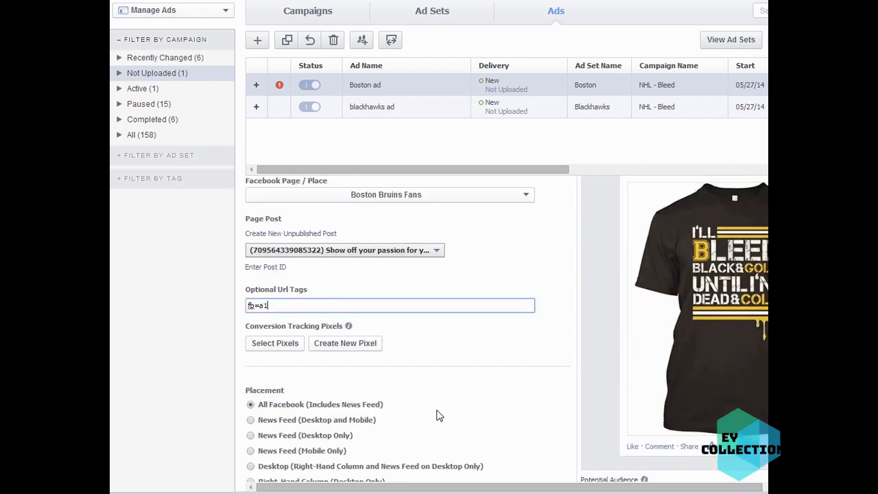
{"action": "scroll", "coordinate": [435, 414], "scroll_direction": "down", "scroll_amount": 1}
{"action": "left_click", "coordinate": [250, 420]}
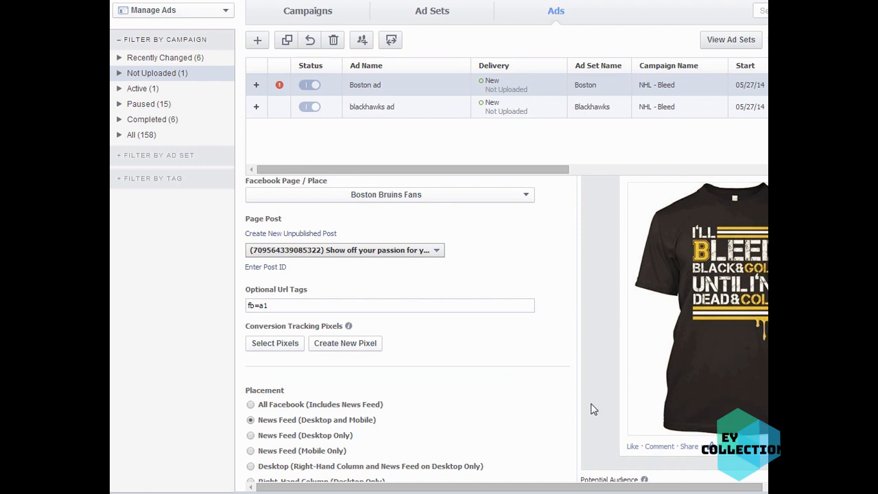
- Set the Boston ad's target location to All United States in its audience settings
{"action": "scroll", "coordinate": [559, 398], "scroll_direction": "up", "scroll_amount": 3}
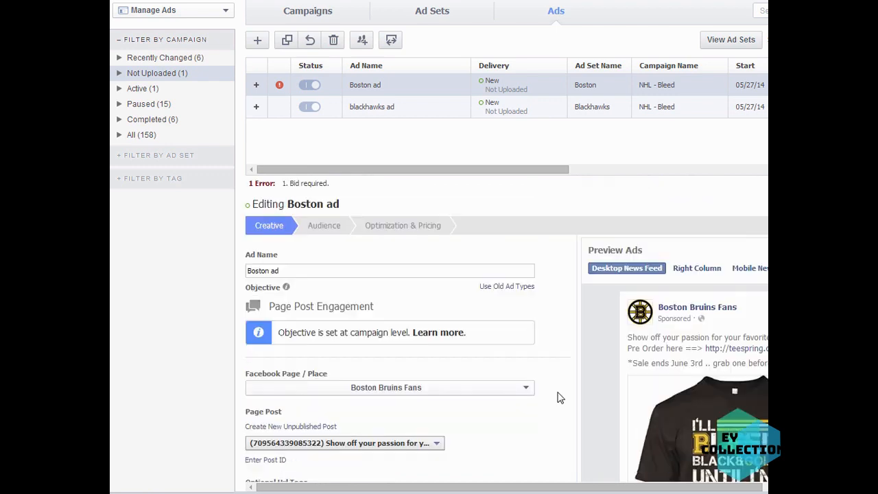
{"action": "left_click", "coordinate": [323, 225]}
{"action": "scroll", "coordinate": [460, 364], "scroll_direction": "down", "scroll_amount": 1}
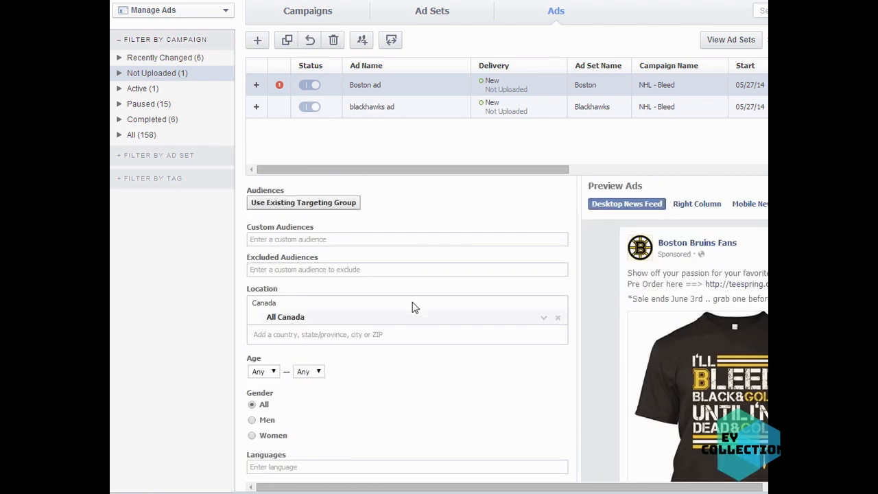
{"action": "type", "text": "unit"}
{"action": "left_click", "coordinate": [336, 326]}
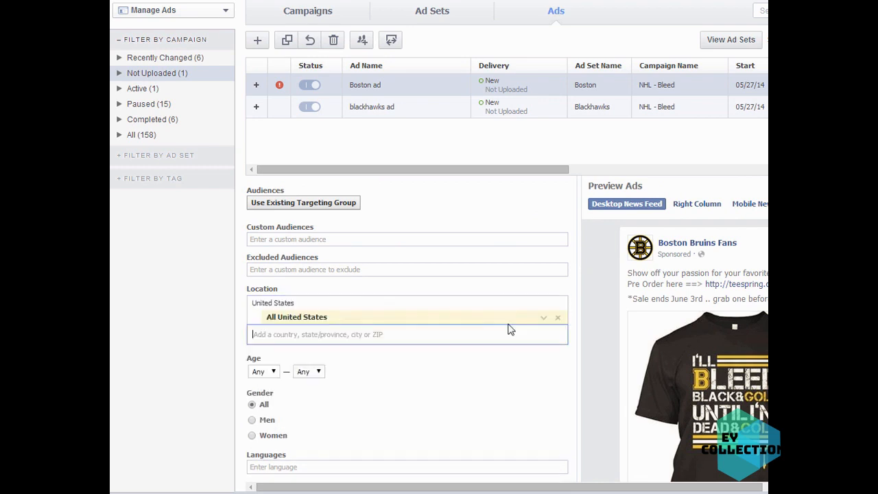
- Set the Boston ad's target age range to 18–56
{"action": "scroll", "coordinate": [507, 329], "scroll_direction": "down", "scroll_amount": 1}
{"action": "left_click", "coordinate": [263, 307]}
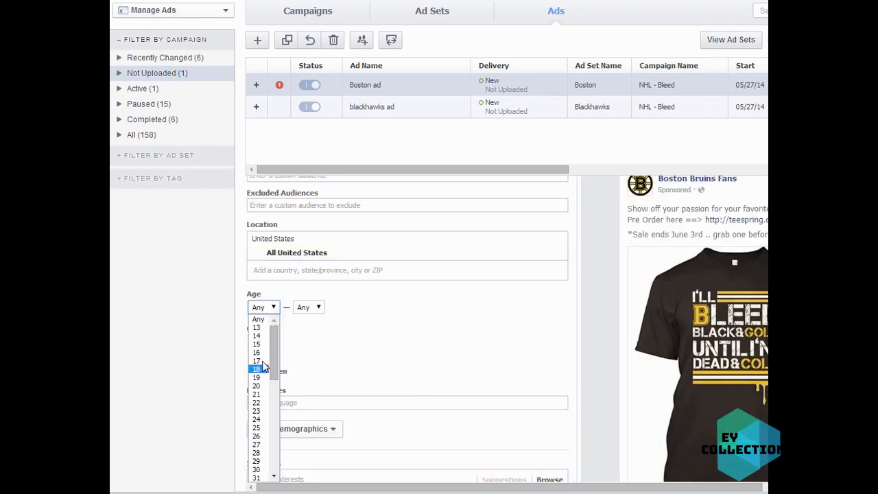
{"action": "left_click", "coordinate": [262, 369]}
{"action": "left_click", "coordinate": [307, 307]}
{"action": "scroll", "coordinate": [308, 404], "scroll_direction": "down", "scroll_amount": 10}
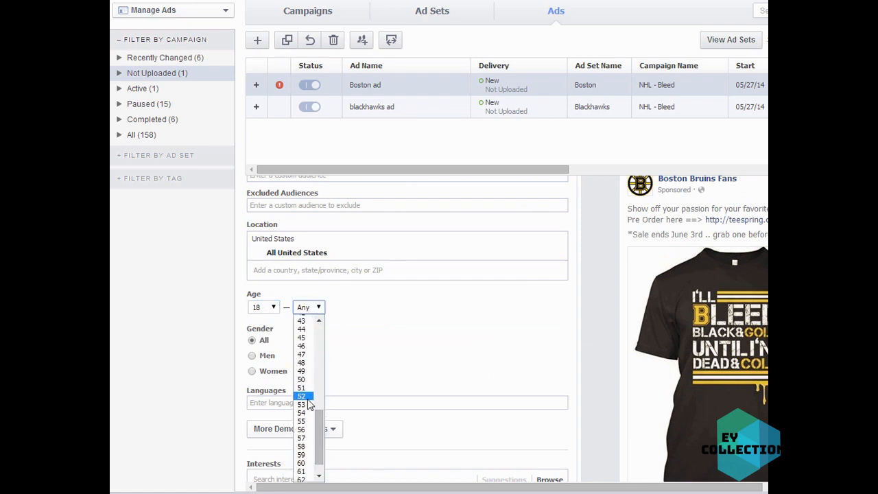
{"action": "left_click", "coordinate": [302, 429]}
- Search the interests for "boston br" and add Boston Bruins to the Boston ad's targeting
{"action": "scroll", "coordinate": [595, 402], "scroll_direction": "down", "scroll_amount": 1}
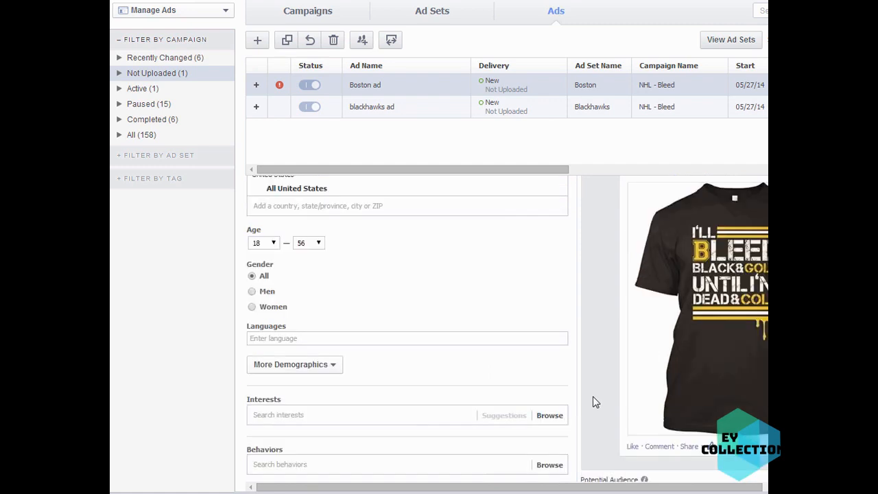
{"action": "scroll", "coordinate": [595, 403], "scroll_direction": "down", "scroll_amount": 1}
{"action": "scroll", "coordinate": [595, 402], "scroll_direction": "up", "scroll_amount": 1}
{"action": "scroll", "coordinate": [590, 346], "scroll_direction": "down", "scroll_amount": 2}
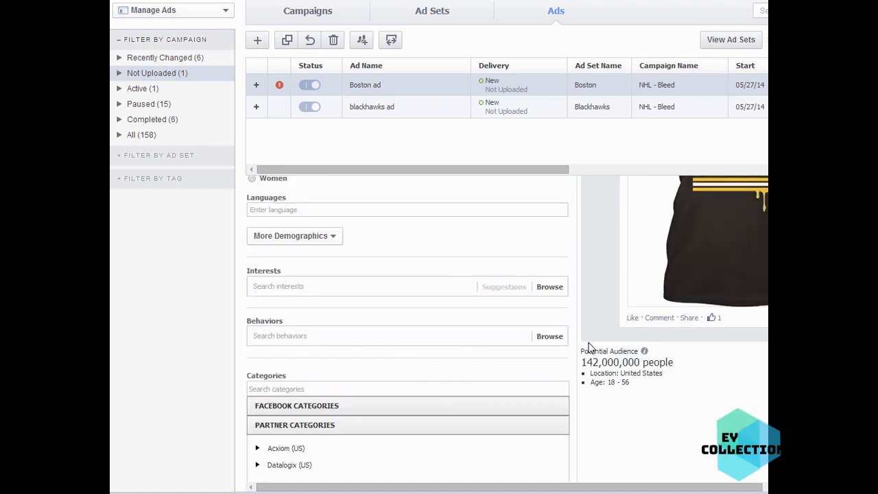
{"action": "left_click", "coordinate": [290, 285]}
{"action": "type", "text": "boston br"}
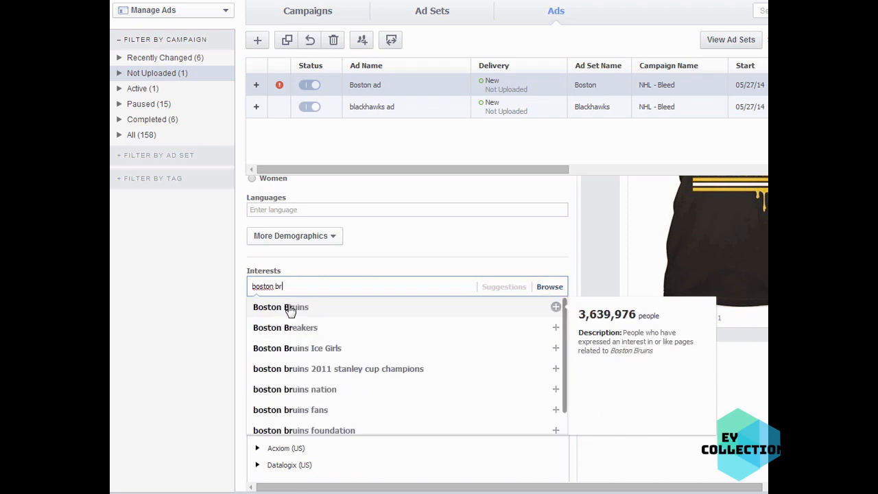
{"action": "left_click", "coordinate": [288, 307]}
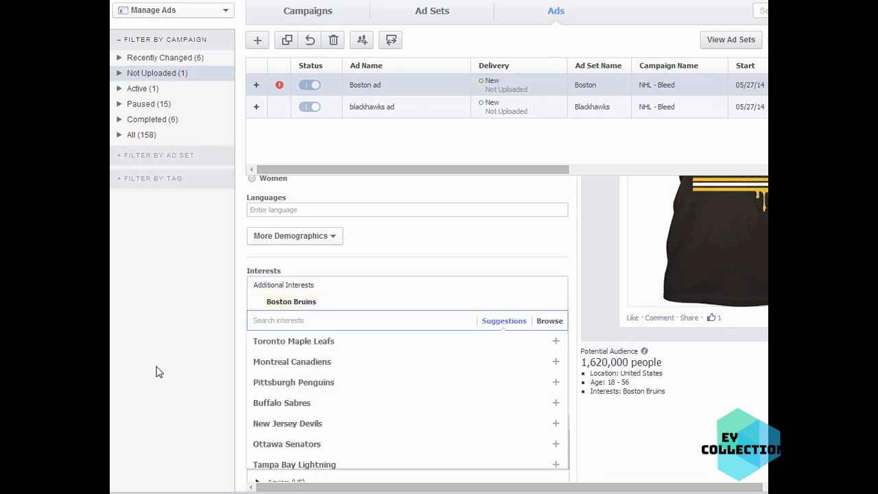
- Add the Sportsmen behavior from the Buyer profiles under Purchase behavior to the Boston ad's targeting
{"action": "left_click", "coordinate": [183, 365]}
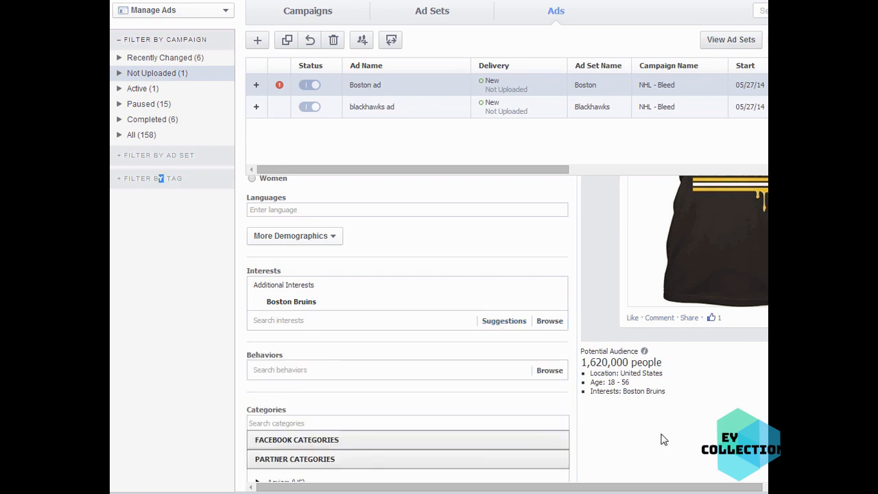
{"action": "scroll", "coordinate": [663, 439], "scroll_direction": "down", "scroll_amount": 2}
{"action": "scroll", "coordinate": [653, 410], "scroll_direction": "down", "scroll_amount": 2}
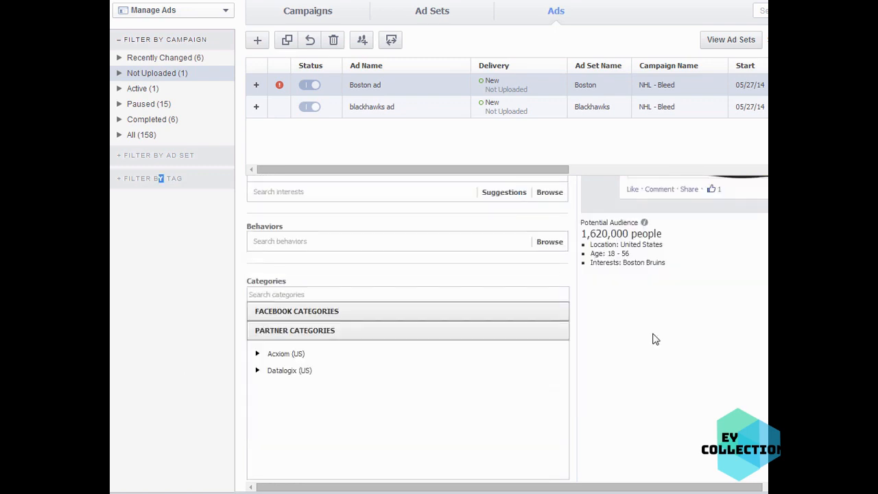
{"action": "left_click", "coordinate": [332, 244]}
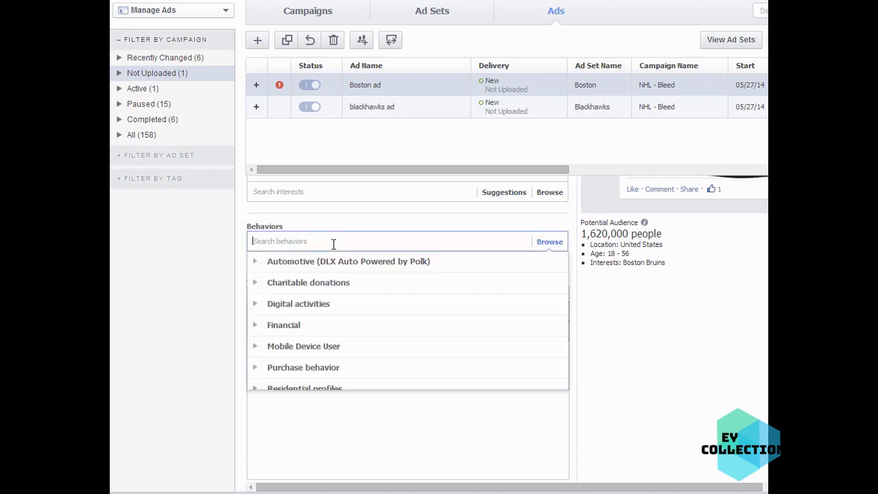
{"action": "left_click", "coordinate": [257, 365]}
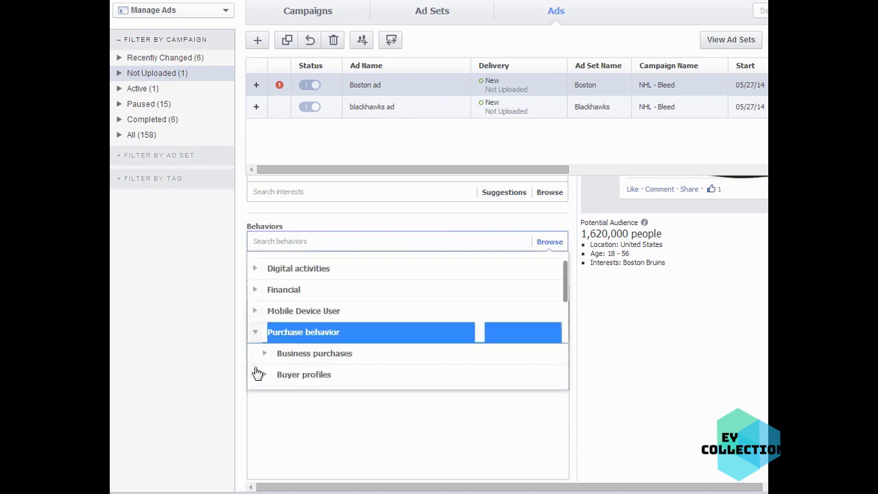
{"action": "left_click", "coordinate": [265, 306]}
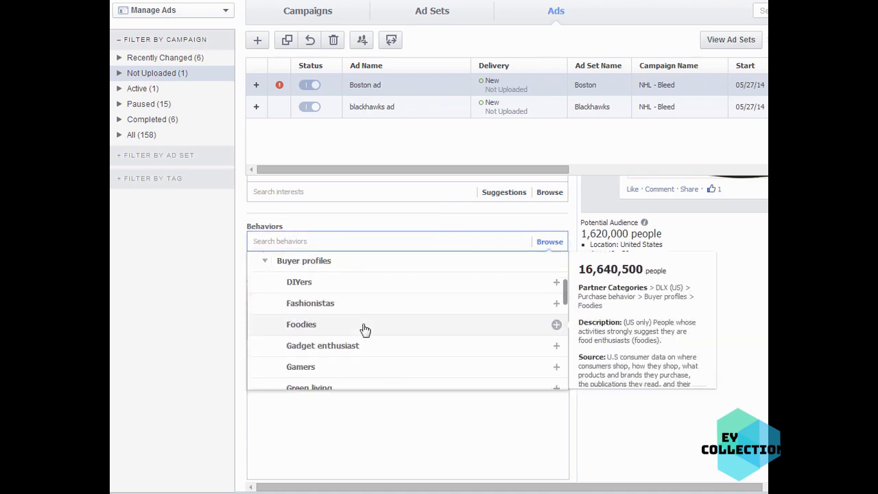
{"action": "scroll", "coordinate": [363, 329], "scroll_direction": "down", "scroll_amount": 2}
{"action": "scroll", "coordinate": [364, 330], "scroll_direction": "down", "scroll_amount": 1}
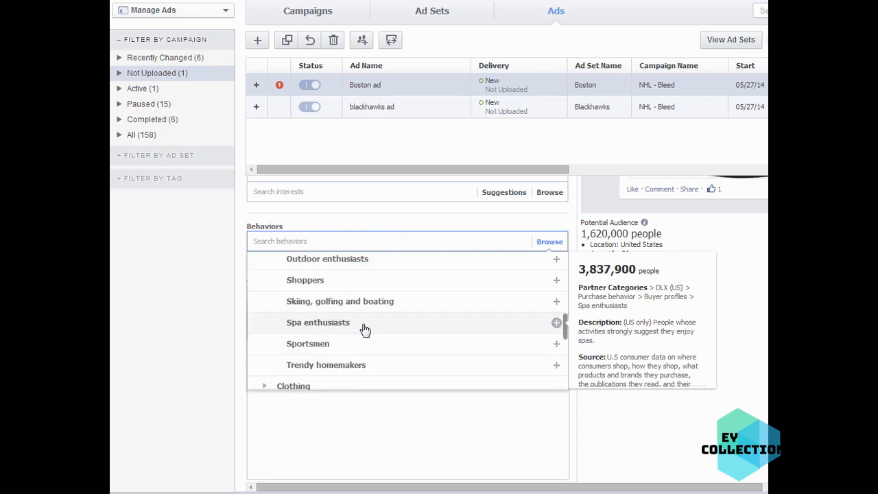
{"action": "left_click", "coordinate": [308, 343]}
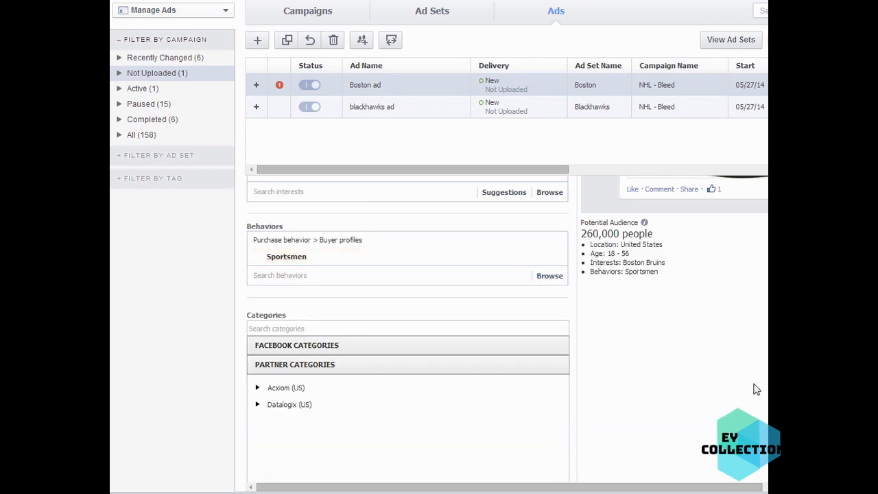
- Raise the Boston ad's maximum target age to 64
{"action": "scroll", "coordinate": [756, 388], "scroll_direction": "down", "scroll_amount": 5}
{"action": "scroll", "coordinate": [756, 394], "scroll_direction": "up", "scroll_amount": 7}
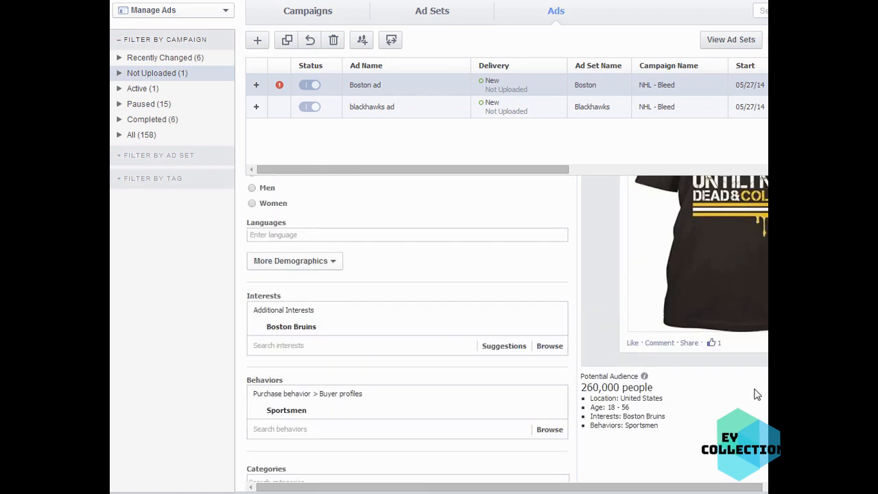
{"action": "scroll", "coordinate": [754, 389], "scroll_direction": "up", "scroll_amount": 2}
{"action": "left_click", "coordinate": [317, 269]}
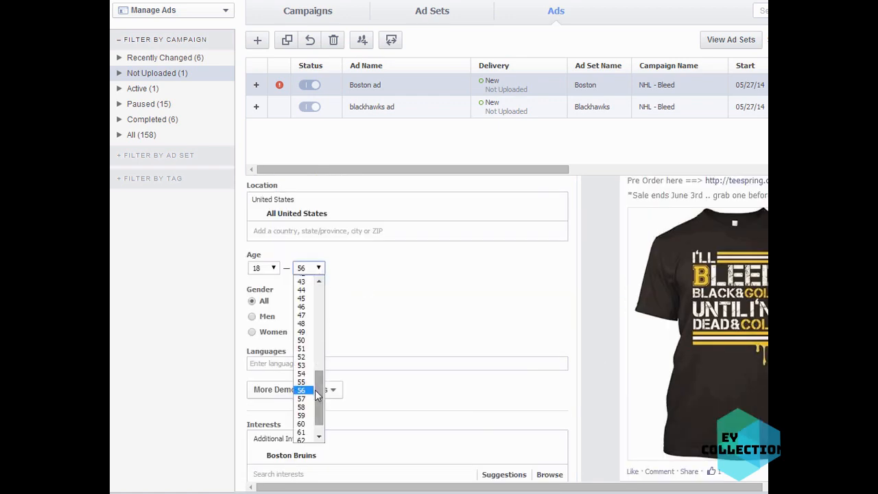
{"action": "scroll", "coordinate": [317, 395], "scroll_direction": "down", "scroll_amount": 2}
{"action": "left_click", "coordinate": [302, 436]}
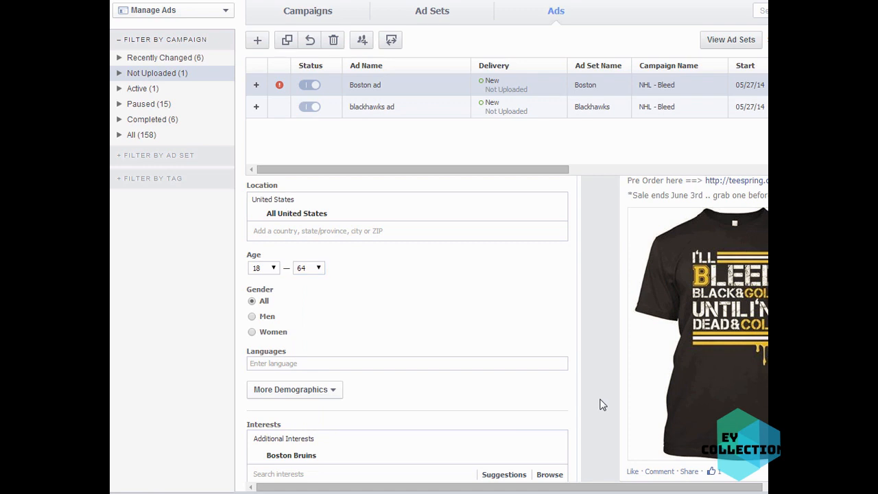
{"action": "scroll", "coordinate": [600, 405], "scroll_direction": "down", "scroll_amount": 2}
{"action": "scroll", "coordinate": [600, 404], "scroll_direction": "up", "scroll_amount": 1}
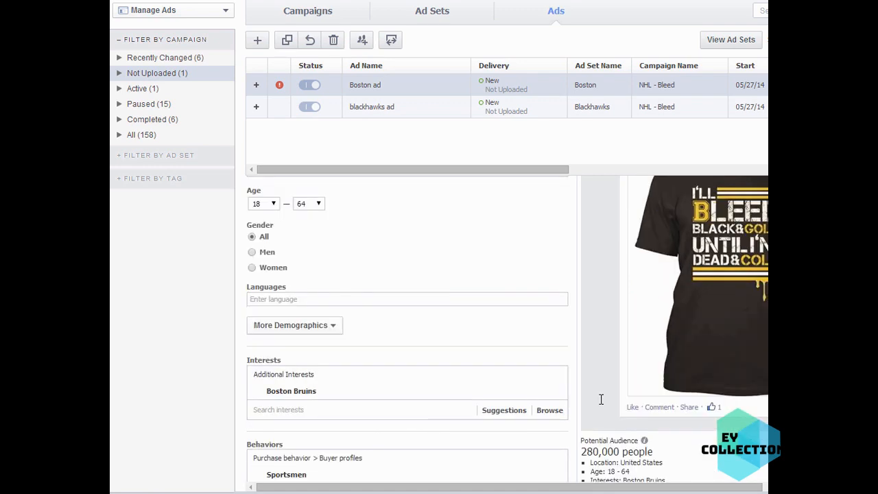
- Set the Boston ad's maximum target age to 56 and compare the potential audience
{"action": "left_click", "coordinate": [319, 207]}
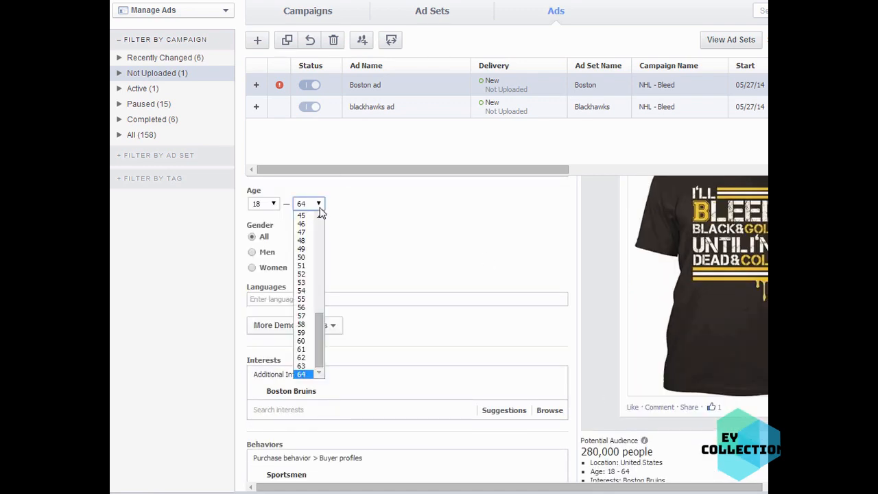
{"action": "left_click", "coordinate": [302, 308]}
{"action": "scroll", "coordinate": [595, 301], "scroll_direction": "down", "scroll_amount": 1}
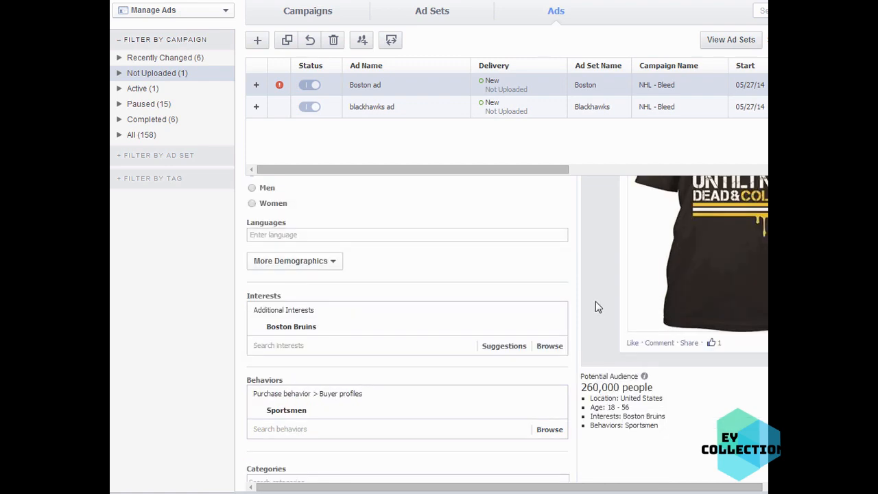
{"action": "scroll", "coordinate": [595, 302], "scroll_direction": "down", "scroll_amount": 2}
{"action": "scroll", "coordinate": [595, 301], "scroll_direction": "up", "scroll_amount": 3}
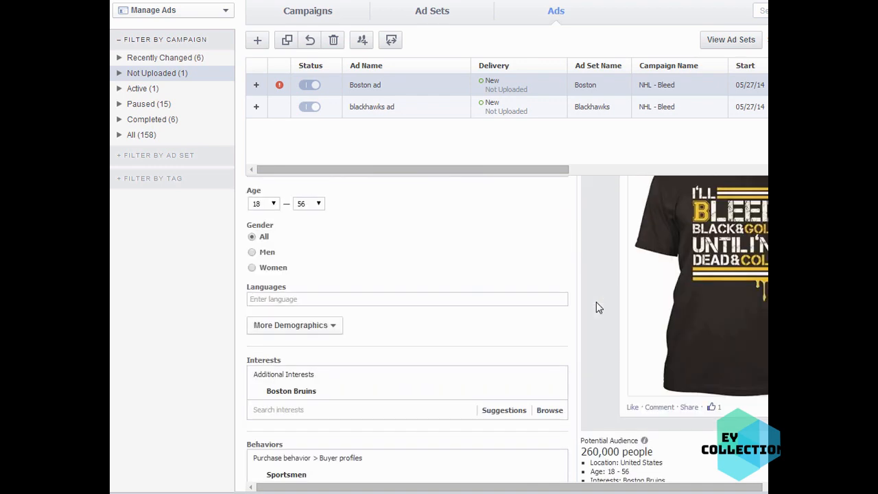
- Set the maximum target age to 64 for both the Boston ad and the blackhawks ad
{"action": "left_click", "coordinate": [319, 204]}
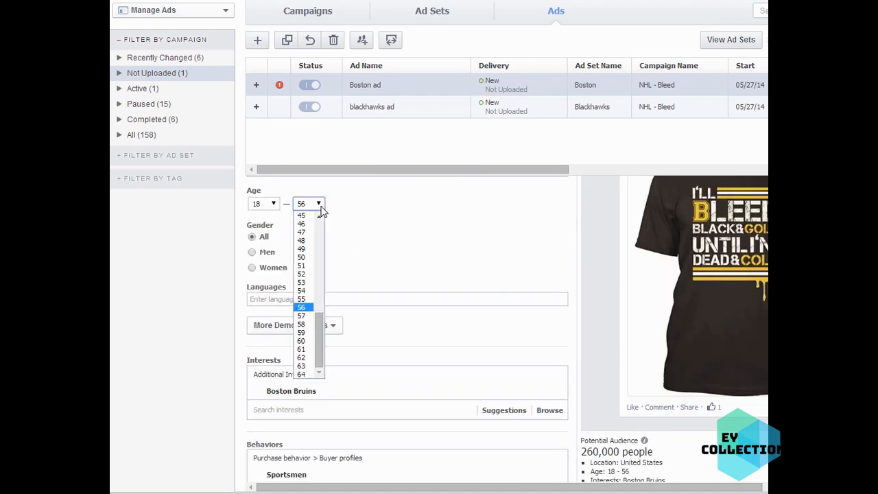
{"action": "left_click", "coordinate": [301, 374]}
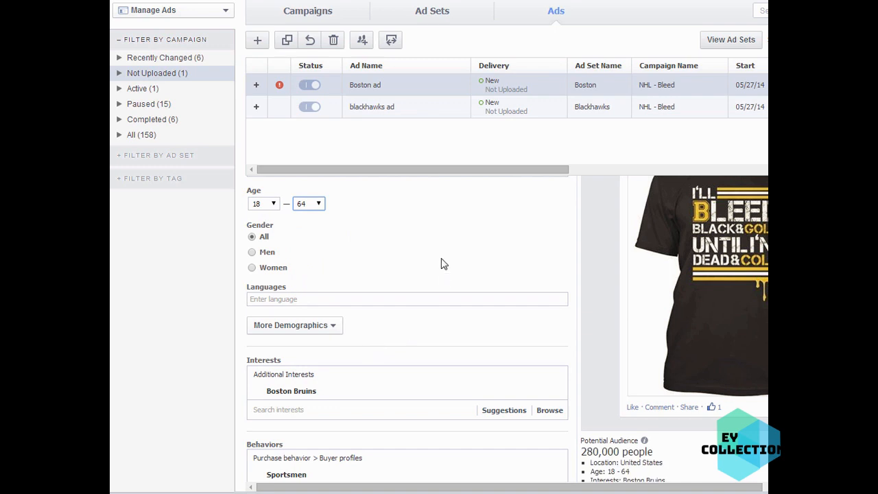
{"action": "left_click", "coordinate": [415, 111]}
{"action": "left_click", "coordinate": [316, 188]}
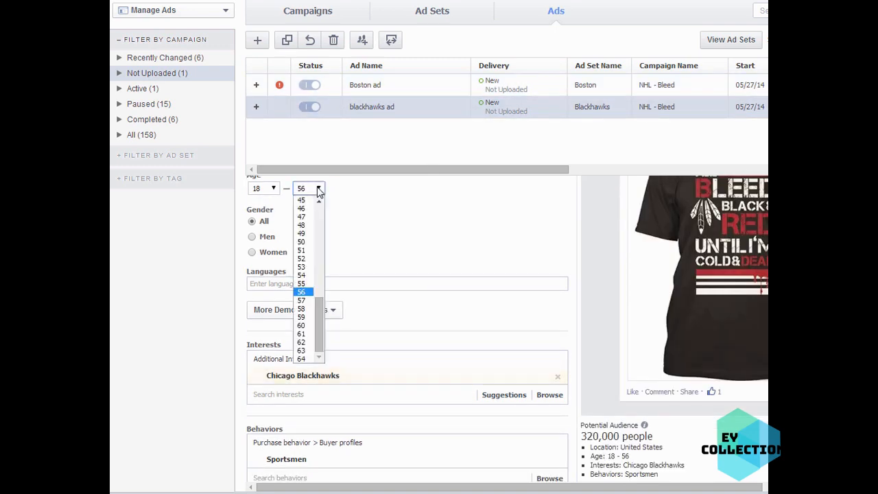
{"action": "left_click", "coordinate": [317, 354]}
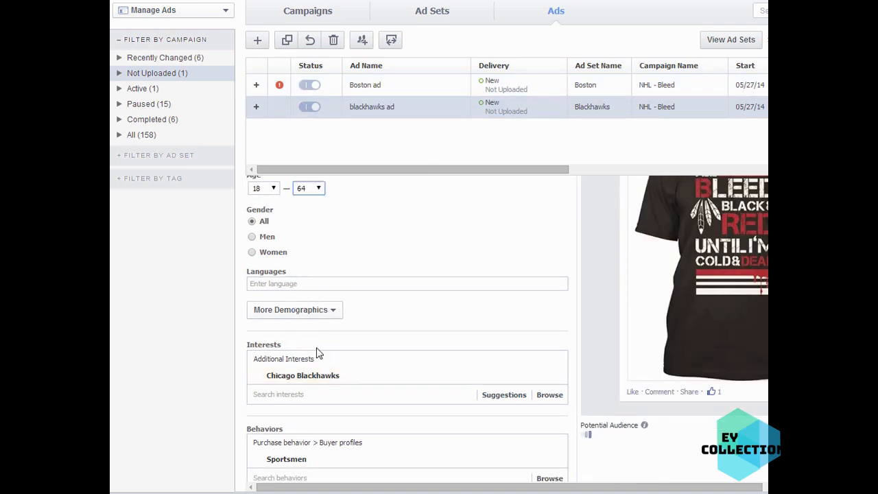
- Set the Boston ad's pricing to Optimized CPM with the default bids
{"action": "left_click", "coordinate": [402, 89]}
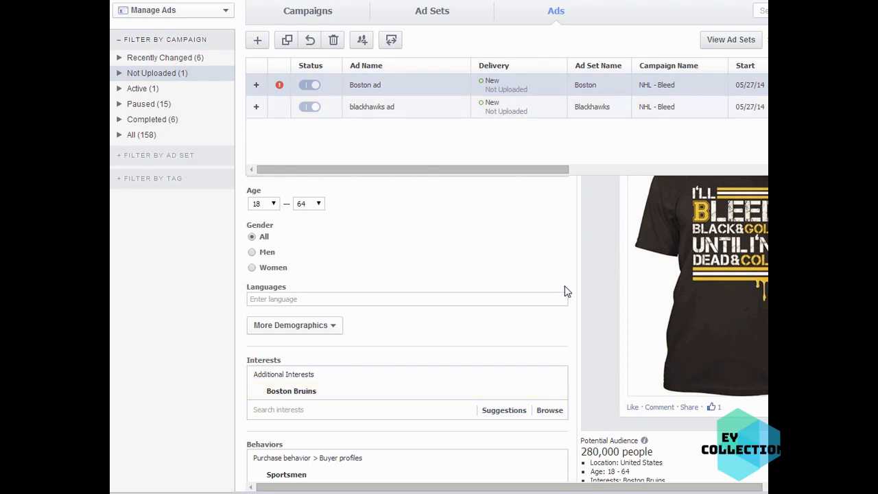
{"action": "scroll", "coordinate": [605, 296], "scroll_direction": "down", "scroll_amount": 6}
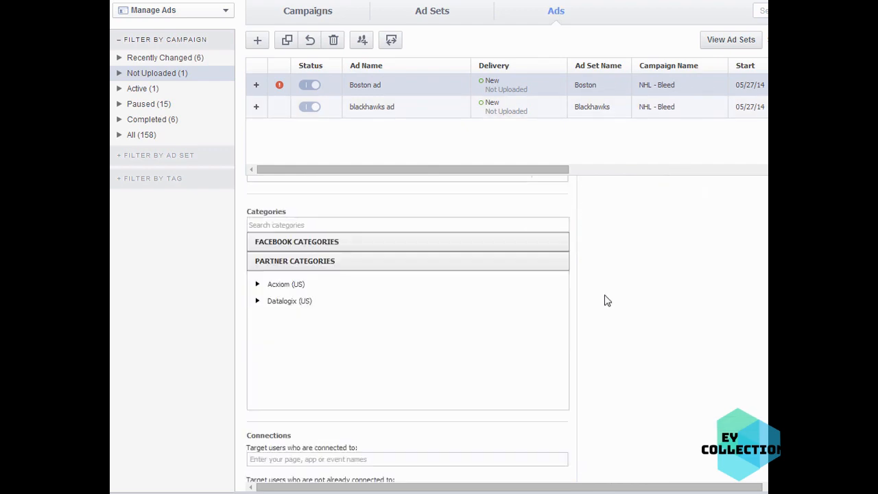
{"action": "scroll", "coordinate": [605, 299], "scroll_direction": "up", "scroll_amount": 8}
{"action": "left_click", "coordinate": [402, 226]}
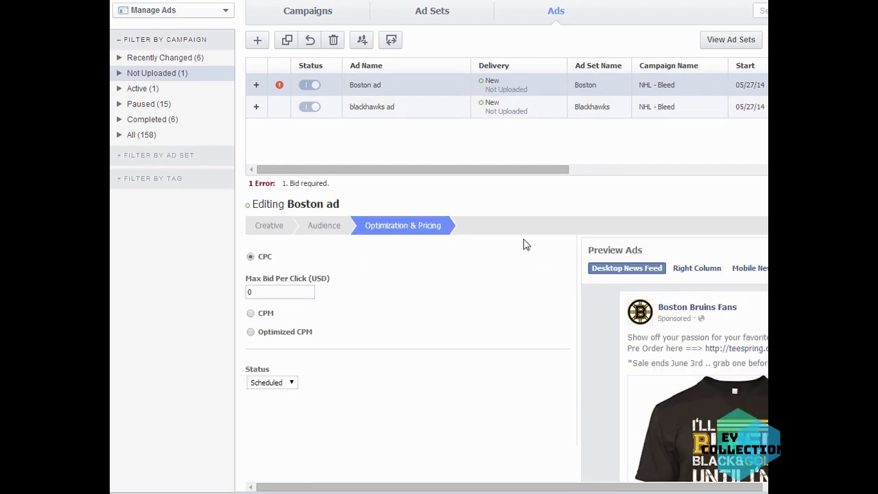
{"action": "left_click", "coordinate": [250, 332]}
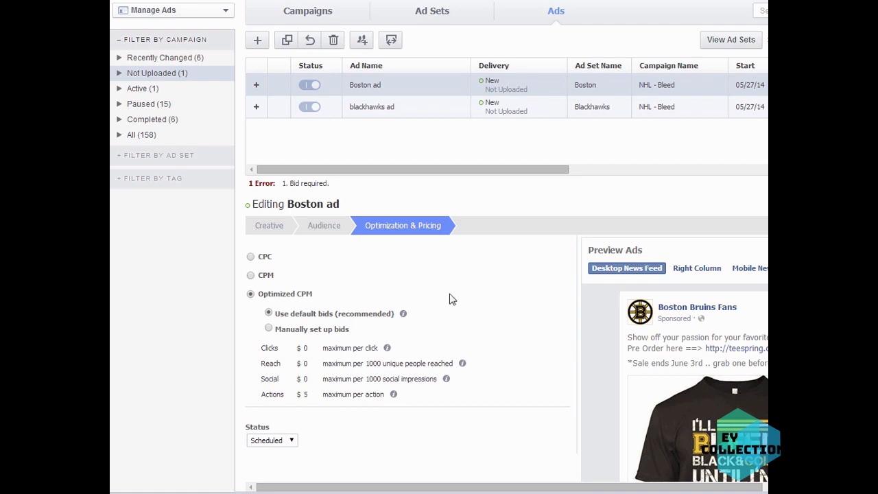
- Review the Boston ad's audience, creative and pricing settings and compare its bids and conversion tracking with the blackhawks ad
{"action": "left_click", "coordinate": [319, 230]}
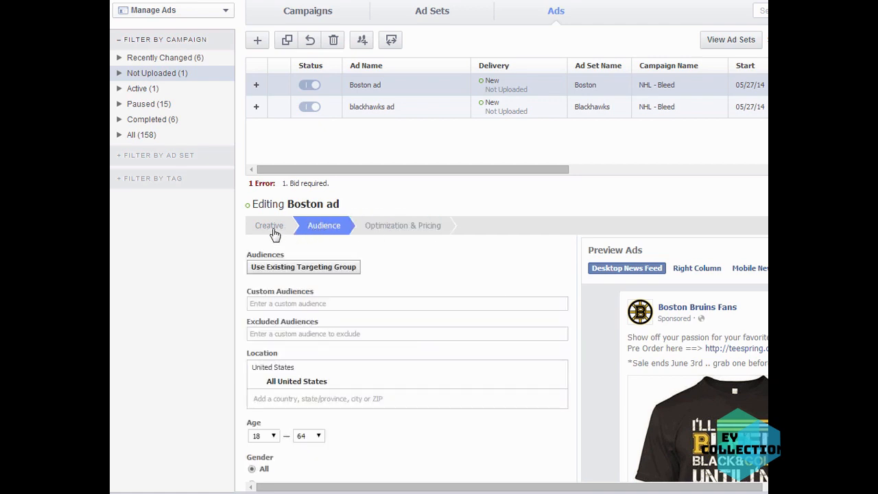
{"action": "left_click", "coordinate": [268, 229]}
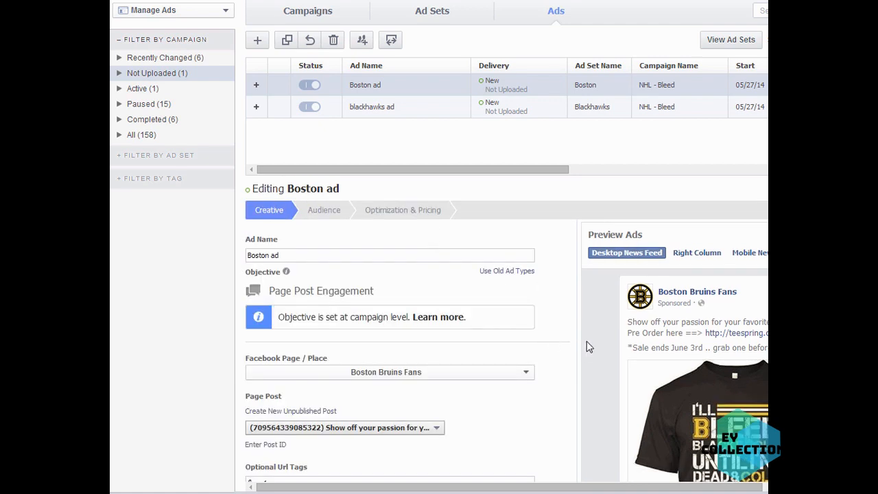
{"action": "scroll", "coordinate": [587, 341], "scroll_direction": "down", "scroll_amount": 3}
{"action": "scroll", "coordinate": [586, 341], "scroll_direction": "up", "scroll_amount": 3}
{"action": "left_click", "coordinate": [394, 210]}
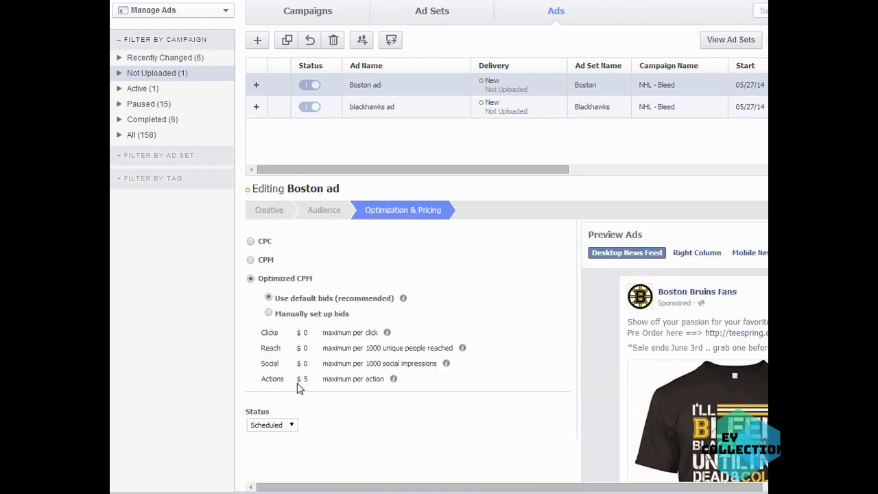
{"action": "left_click", "coordinate": [377, 112]}
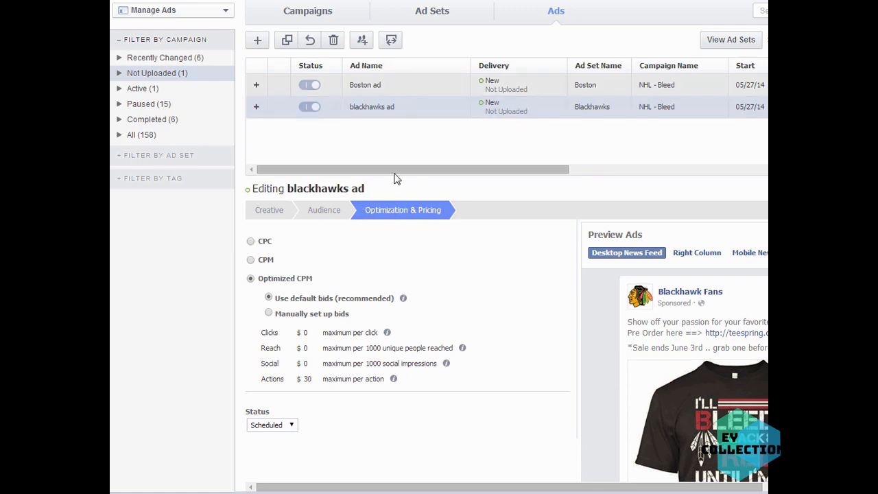
{"action": "left_click", "coordinate": [393, 86]}
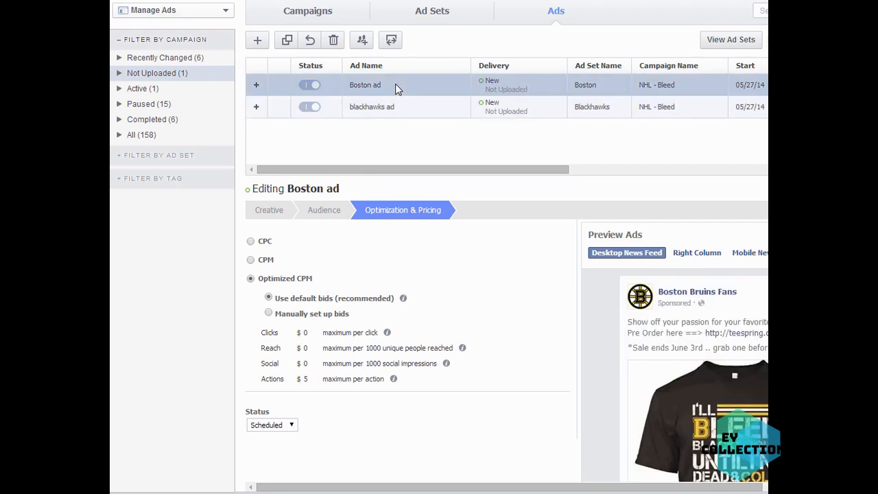
{"action": "left_click", "coordinate": [318, 212]}
{"action": "left_click", "coordinate": [265, 210]}
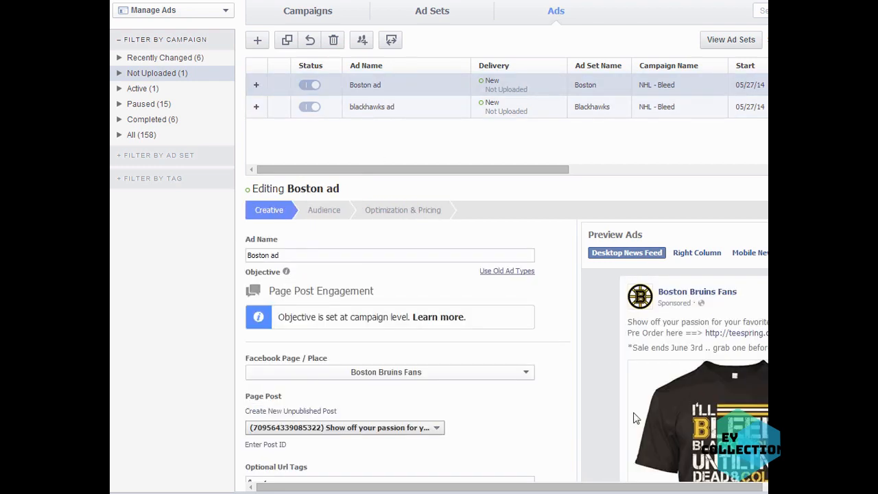
{"action": "scroll", "coordinate": [566, 413], "scroll_direction": "down", "scroll_amount": 5}
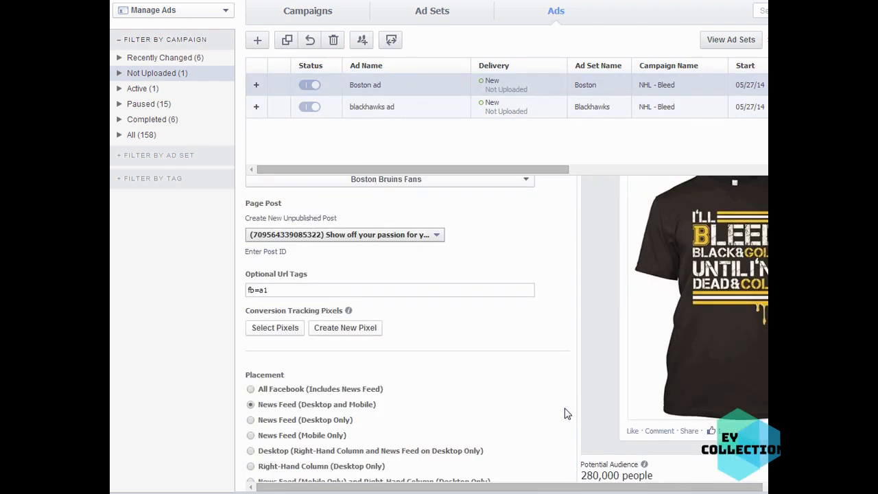
{"action": "left_click", "coordinate": [415, 113]}
{"action": "scroll", "coordinate": [582, 407], "scroll_direction": "down", "scroll_amount": 6}
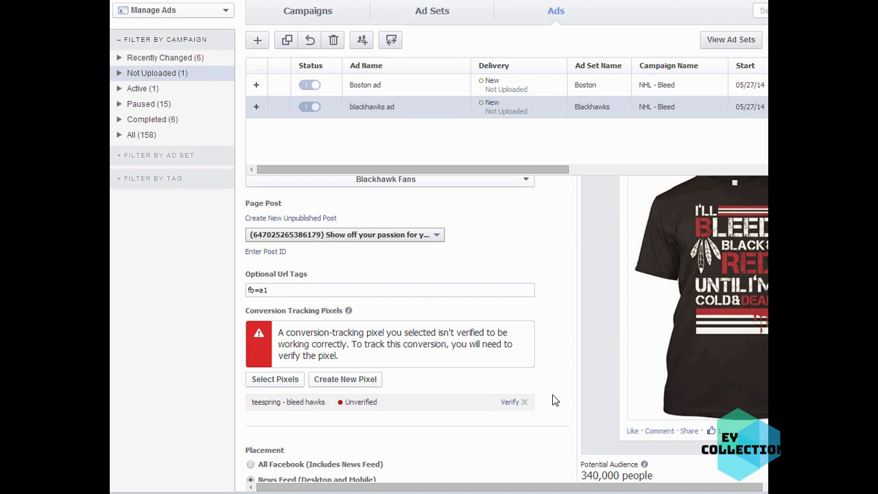
- Search the conversion-tracking pixels for "bru" and add teespring - bleed bruins 1 to the Boston ad
{"action": "left_click", "coordinate": [394, 85]}
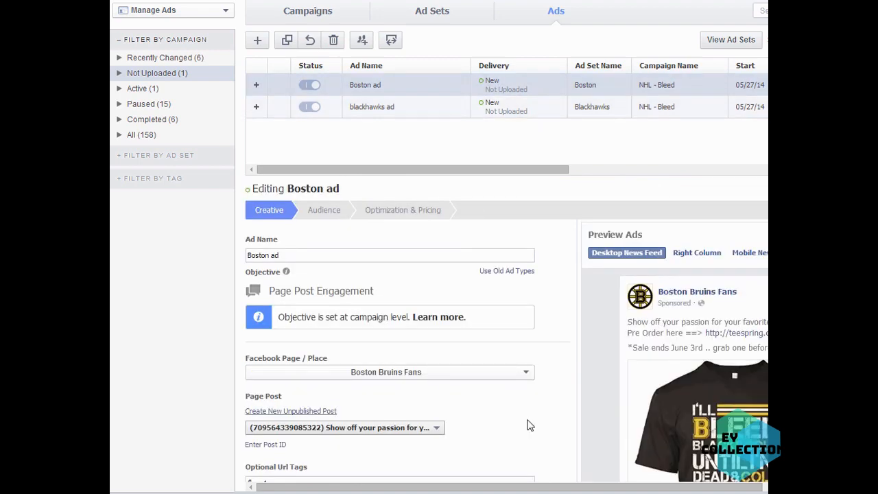
{"action": "scroll", "coordinate": [535, 420], "scroll_direction": "down", "scroll_amount": 3}
{"action": "left_click", "coordinate": [274, 329]}
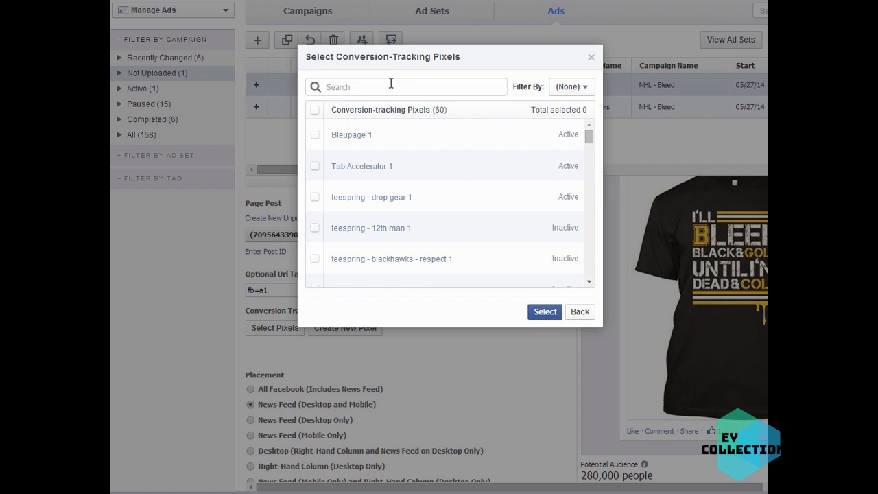
{"action": "type", "text": "bru"}
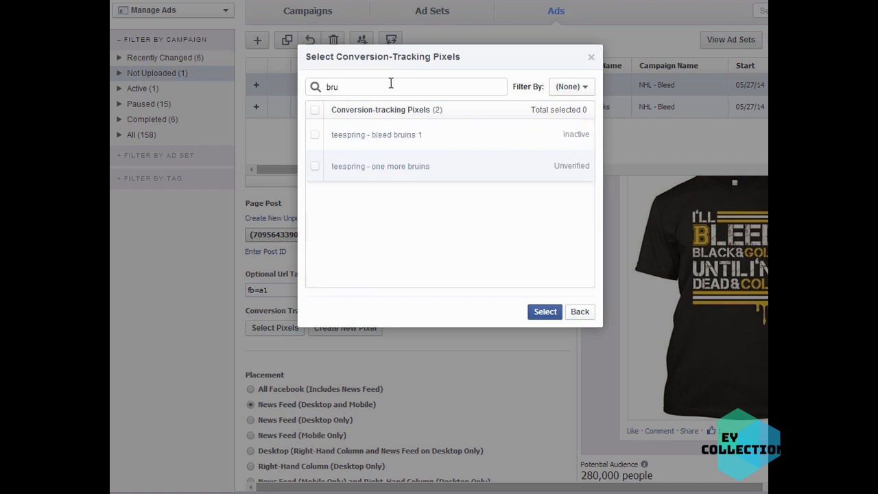
{"action": "left_click", "coordinate": [386, 134]}
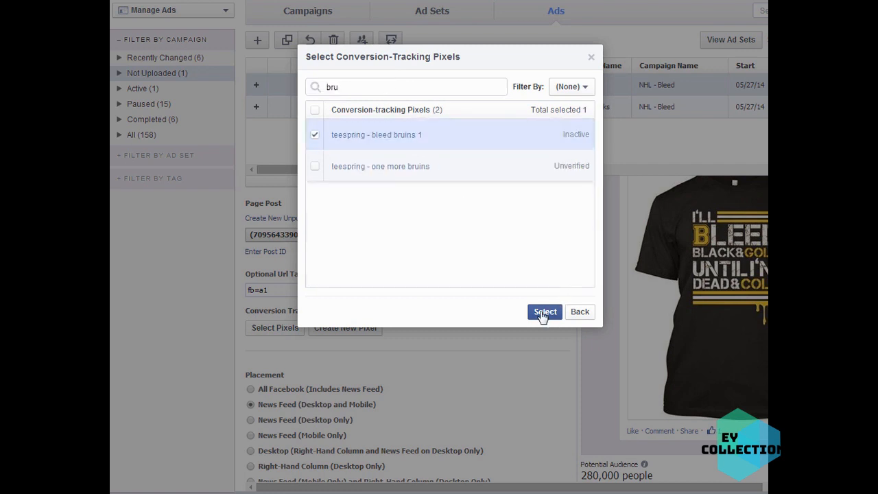
{"action": "left_click", "coordinate": [544, 312]}
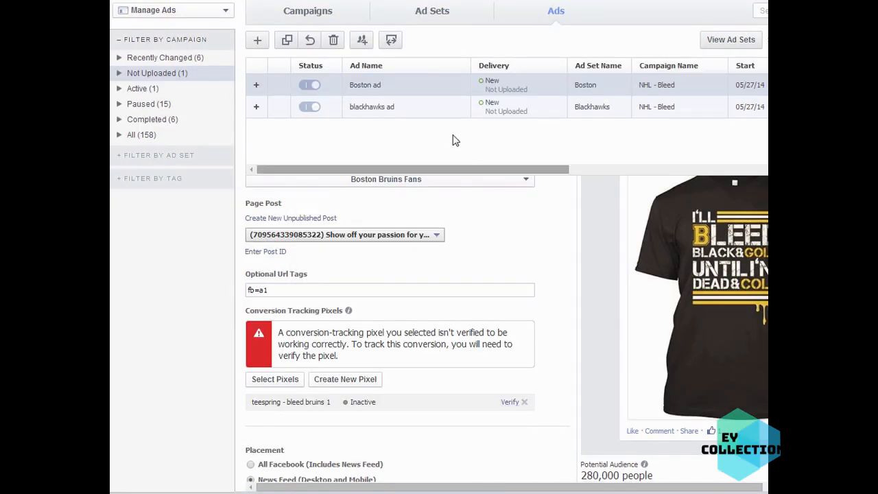
- Set the Boston ad set's daily budget to 25 USD
{"action": "left_click", "coordinate": [417, 115]}
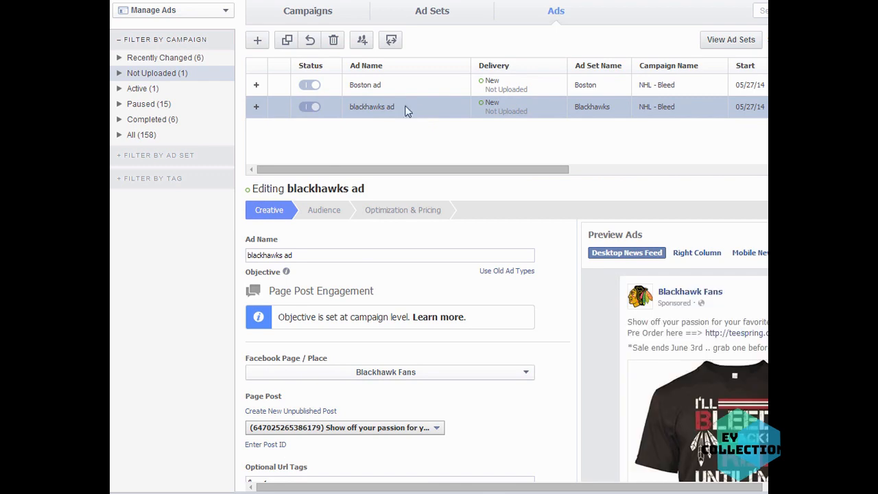
{"action": "left_click", "coordinate": [419, 23]}
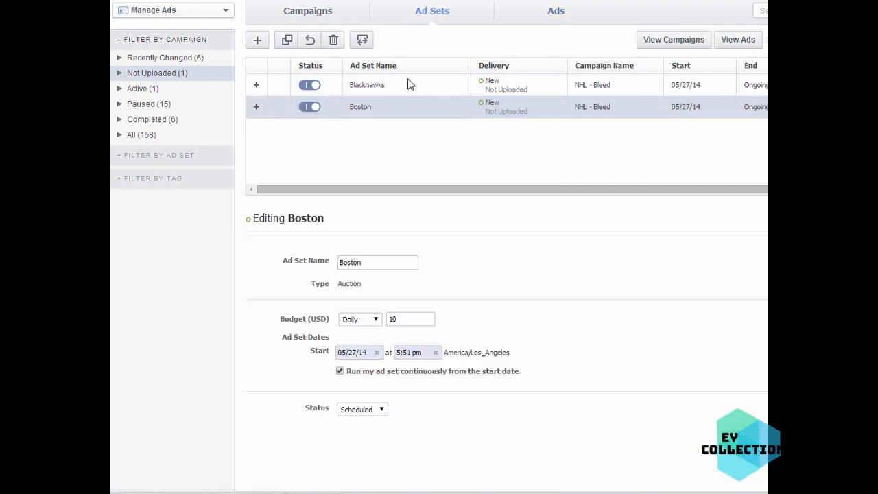
{"action": "left_click", "coordinate": [391, 90]}
{"action": "left_click", "coordinate": [393, 109]}
{"action": "double_click", "coordinate": [415, 319]}
{"action": "left_click", "coordinate": [466, 284]}
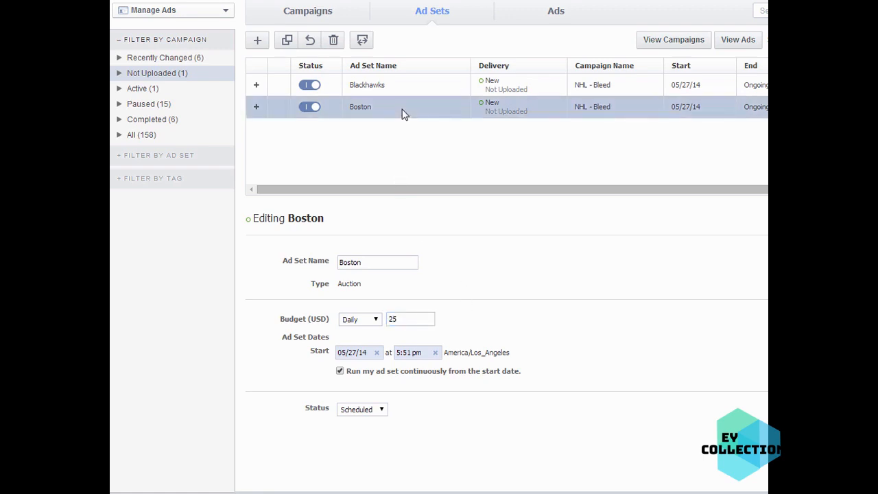
- Duplicate the Boston ad set within the existing NHL - Bleed campaign and rename the copy as Kings
{"action": "left_click", "coordinate": [287, 39]}
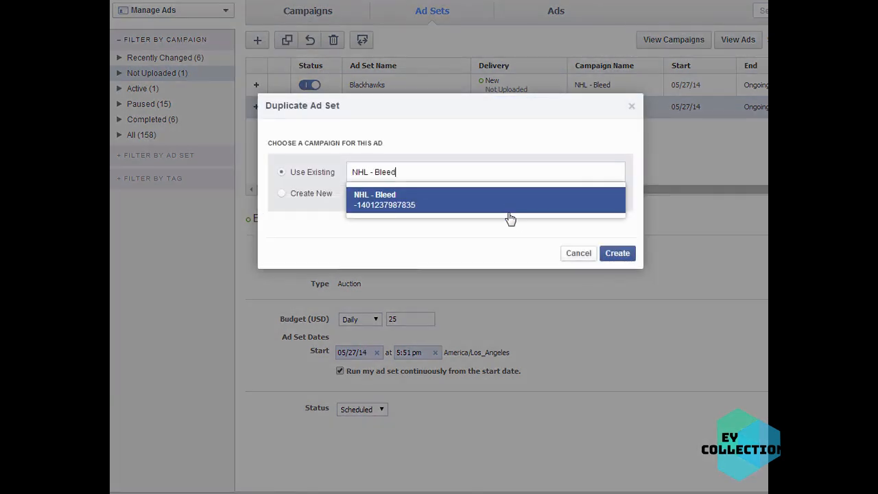
{"action": "left_click", "coordinate": [617, 255]}
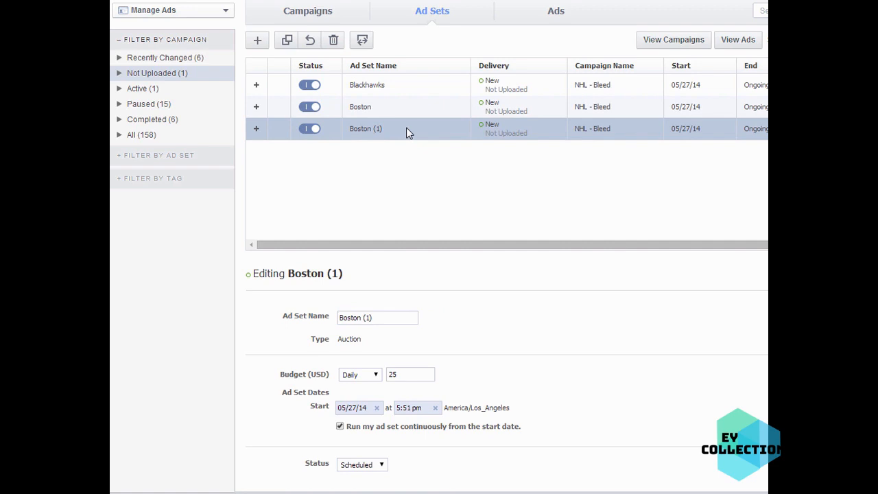
{"action": "left_click", "coordinate": [384, 317]}
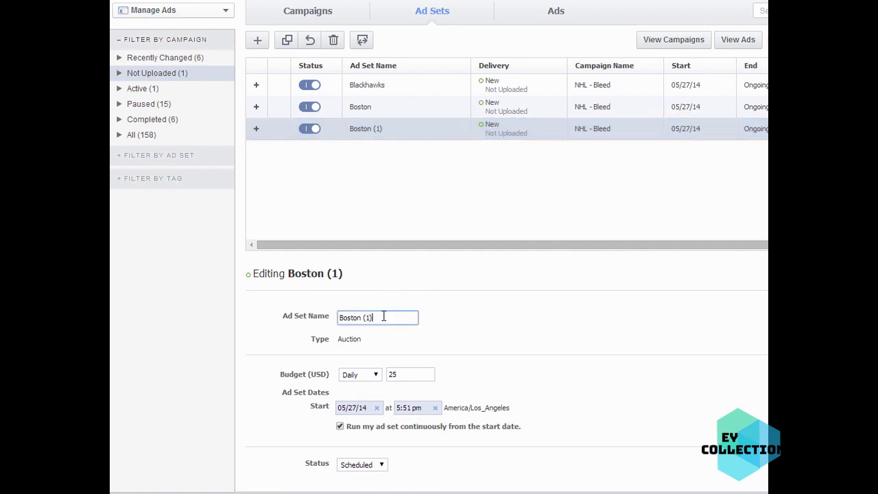
{"action": "left_click_drag", "start_coordinate": [384, 317], "coordinate": [330, 316]}
{"action": "type", "text": "Kings"}
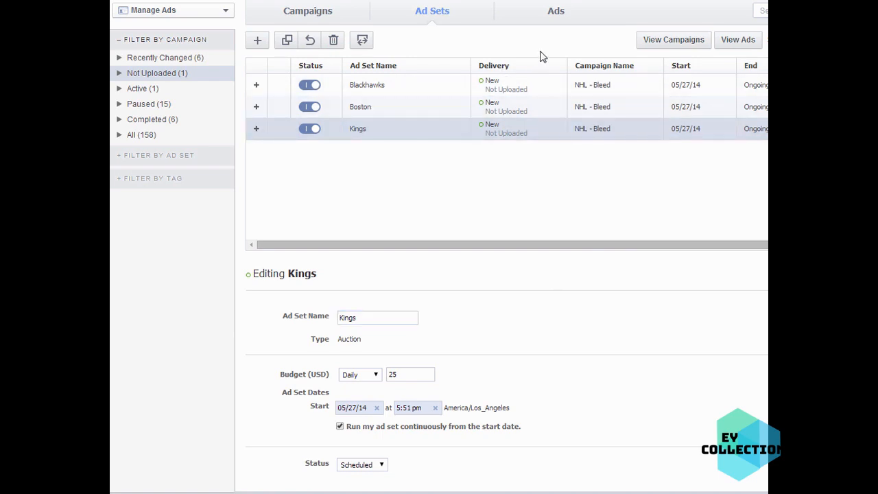
- Rename the duplicated ad in the Kings ad set as Kings ad
{"action": "left_click", "coordinate": [556, 12]}
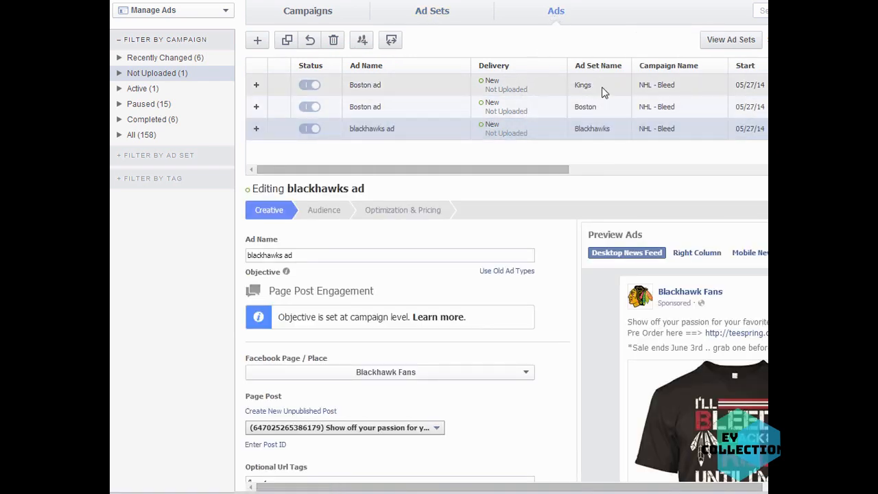
{"action": "left_click", "coordinate": [575, 84]}
{"action": "double_click", "coordinate": [254, 254]}
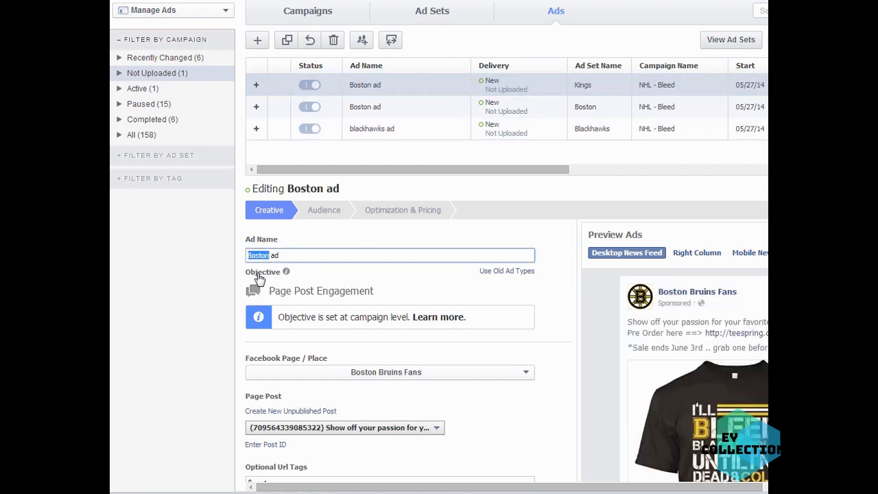
{"action": "type", "text": "Kings"}
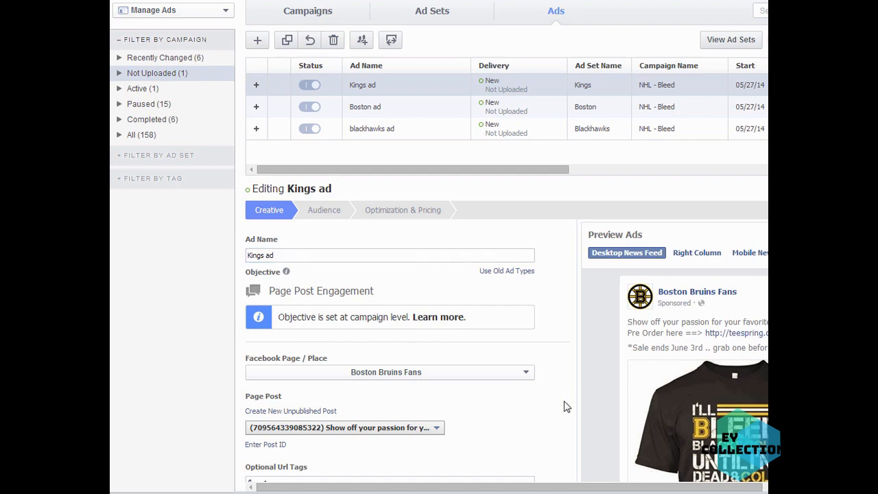
- Search the conversion-tracking pixels for "kings" for the Kings ad
{"action": "scroll", "coordinate": [566, 406], "scroll_direction": "down", "scroll_amount": 3}
{"action": "left_click", "coordinate": [268, 381]}
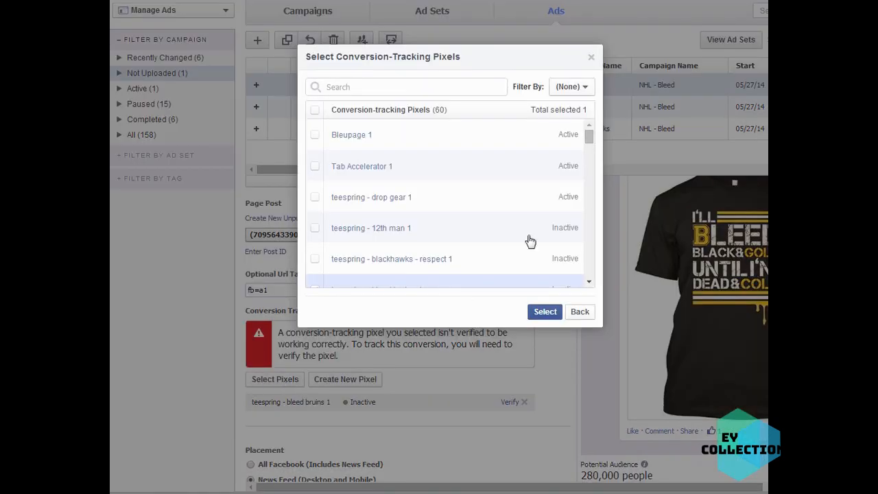
{"action": "type", "text": "kings"}
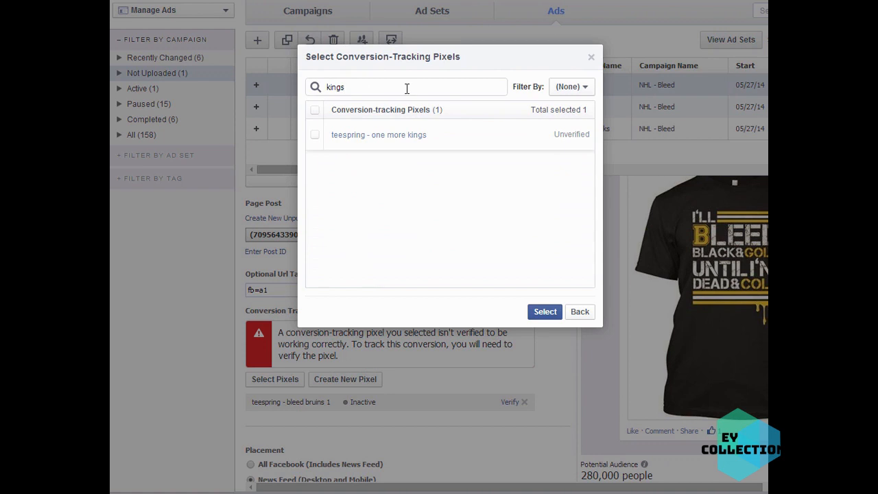
- Search the pixels for "bleed" and replace teespring - bleed bruins 1 with teespring - bleed la 1 on the Kings ad
{"action": "key", "text": "BackSpace"}
{"action": "key", "text": "BackSpace"}
{"action": "key", "text": "BackSpace"}
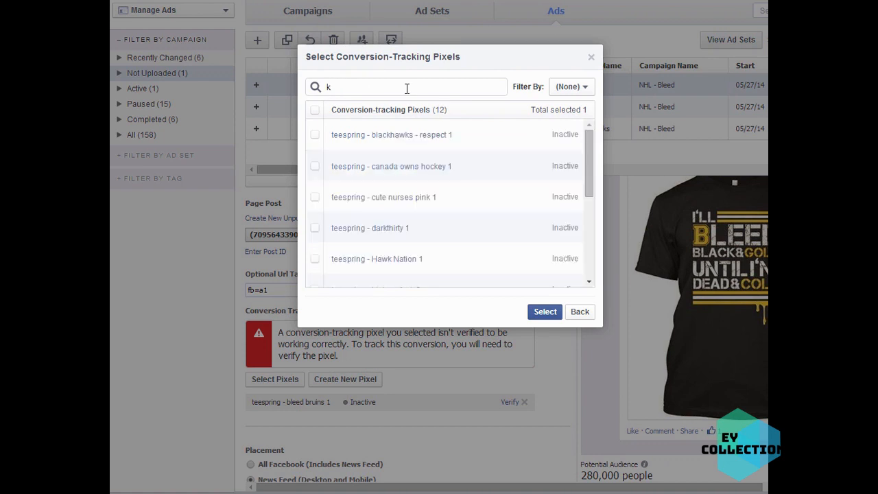
{"action": "key", "text": "BackSpace"}
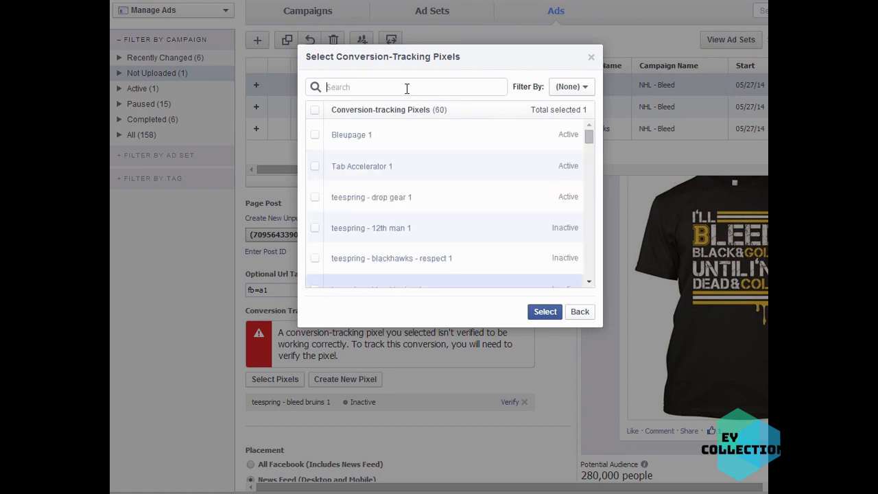
{"action": "type", "text": "bleed"}
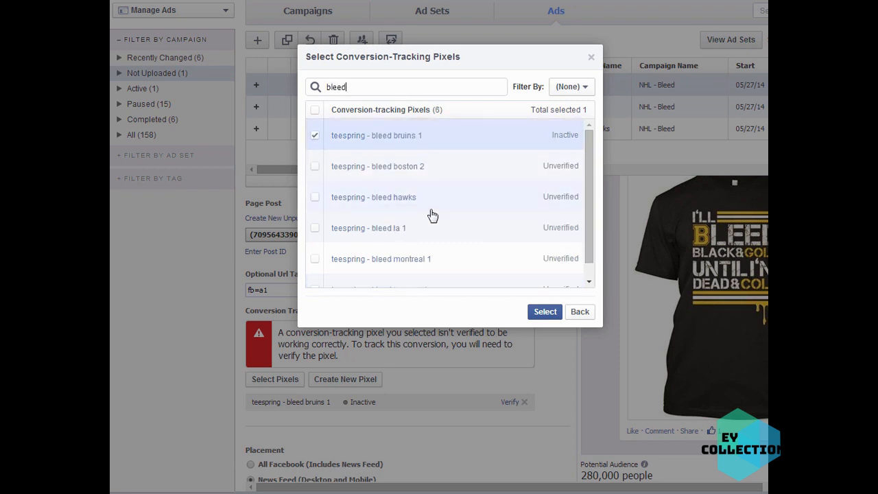
{"action": "scroll", "coordinate": [434, 233], "scroll_direction": "down", "scroll_amount": 1}
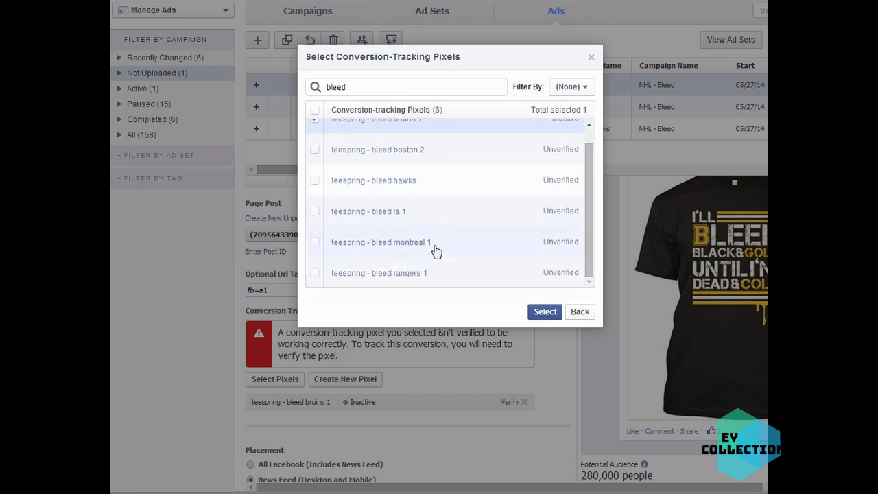
{"action": "left_click", "coordinate": [387, 213]}
{"action": "left_click", "coordinate": [545, 312]}
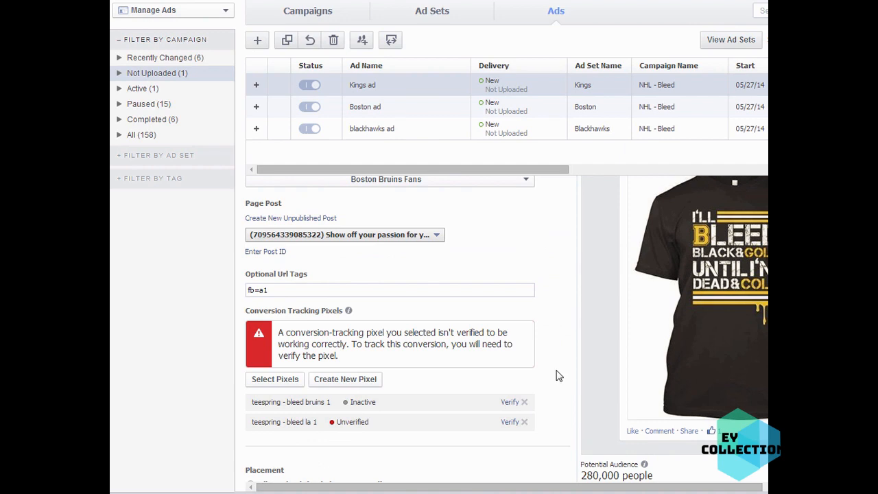
{"action": "scroll", "coordinate": [557, 375], "scroll_direction": "down", "scroll_amount": 1}
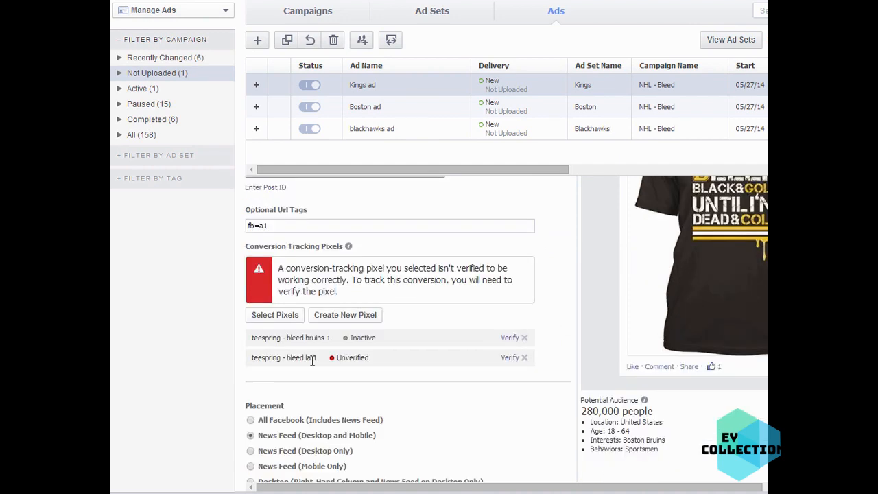
{"action": "left_click", "coordinate": [524, 340]}
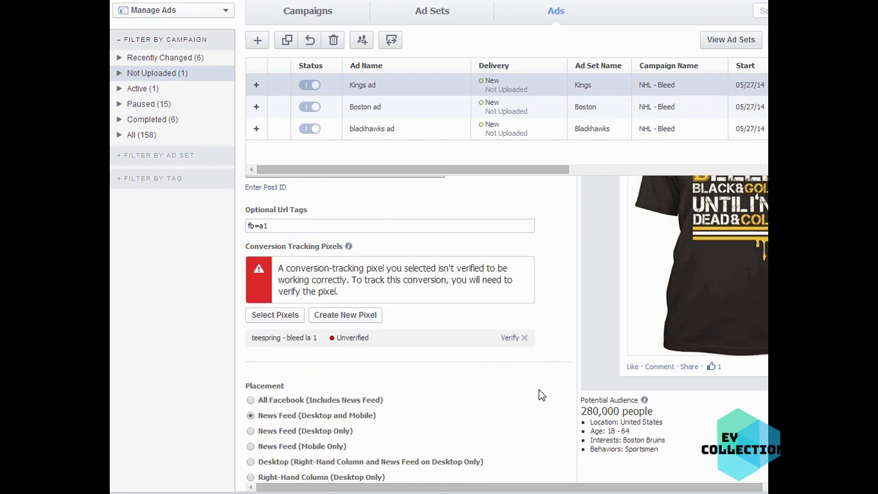
- Set the Kings ad's Facebook page to La Kings Fans and choose its "Show off your passion for" page post
{"action": "scroll", "coordinate": [539, 393], "scroll_direction": "down", "scroll_amount": 1}
{"action": "scroll", "coordinate": [499, 363], "scroll_direction": "up", "scroll_amount": 3}
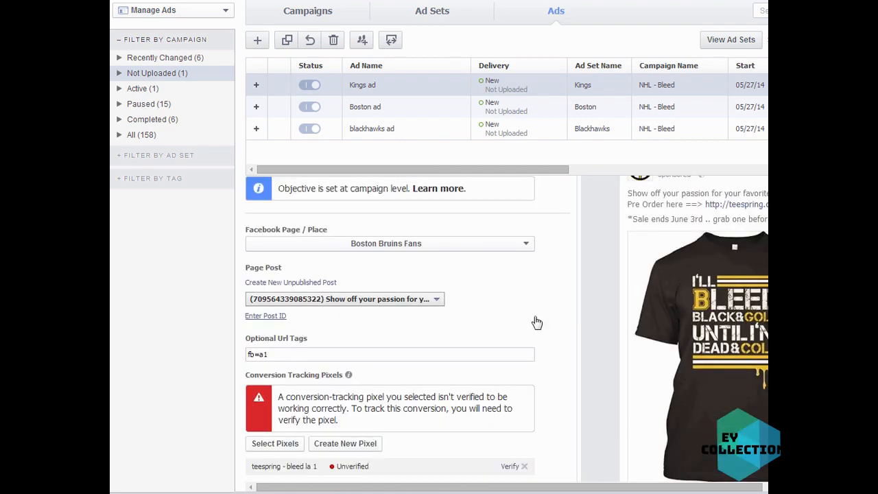
{"action": "left_click", "coordinate": [422, 248]}
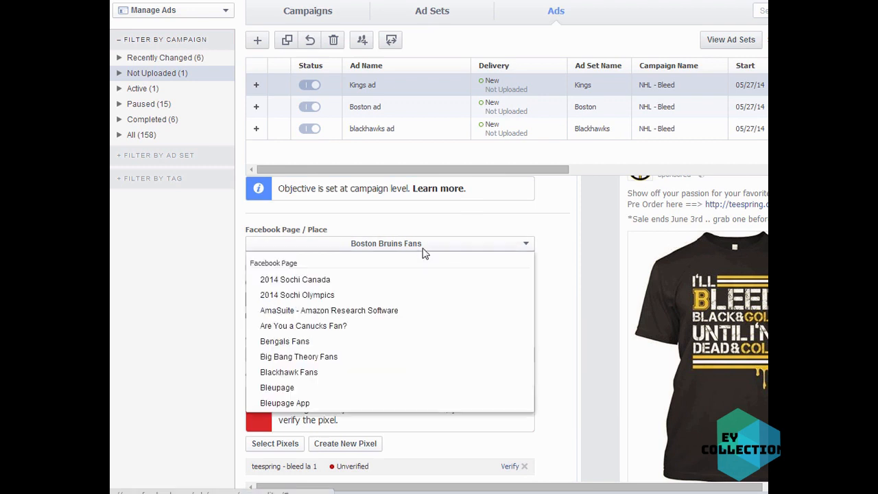
{"action": "scroll", "coordinate": [372, 327], "scroll_direction": "down", "scroll_amount": 5}
{"action": "scroll", "coordinate": [373, 329], "scroll_direction": "down", "scroll_amount": 2}
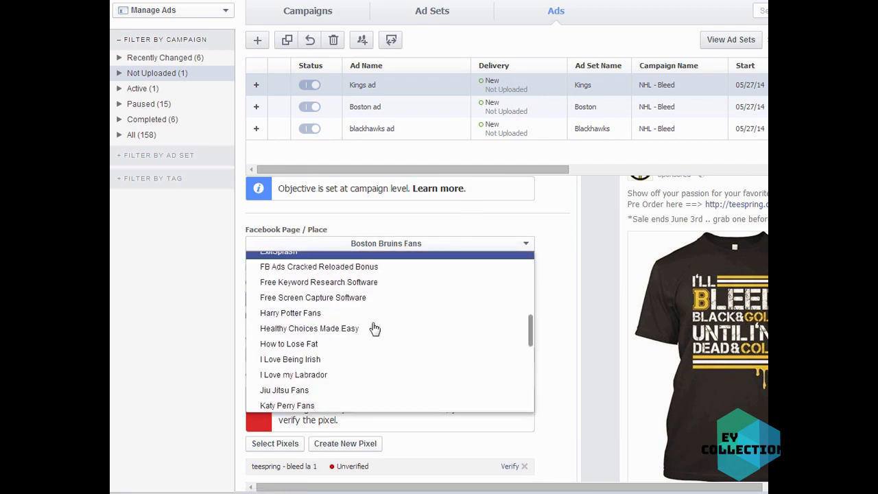
{"action": "scroll", "coordinate": [373, 329], "scroll_direction": "down", "scroll_amount": 2}
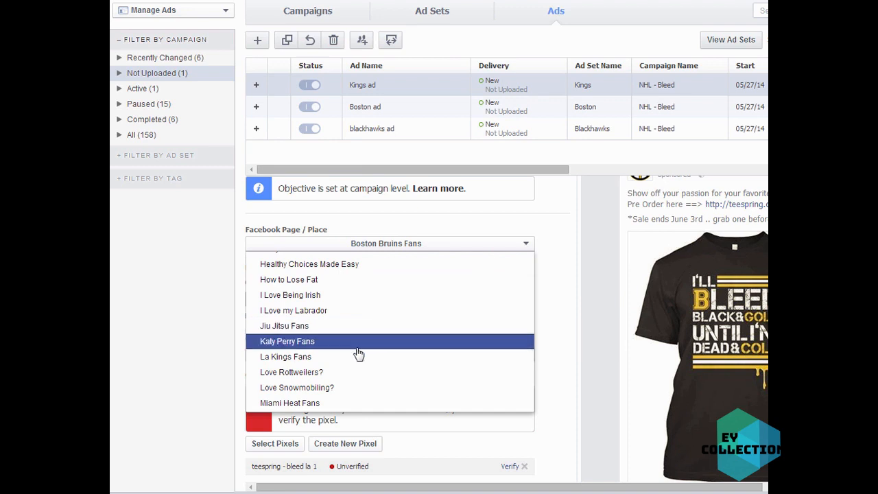
{"action": "left_click", "coordinate": [407, 357]}
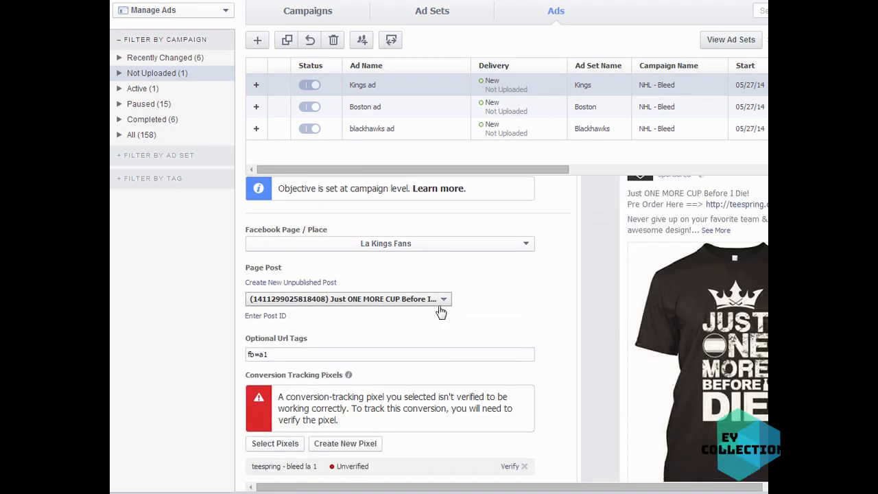
{"action": "left_click", "coordinate": [439, 302]}
{"action": "left_click", "coordinate": [419, 328]}
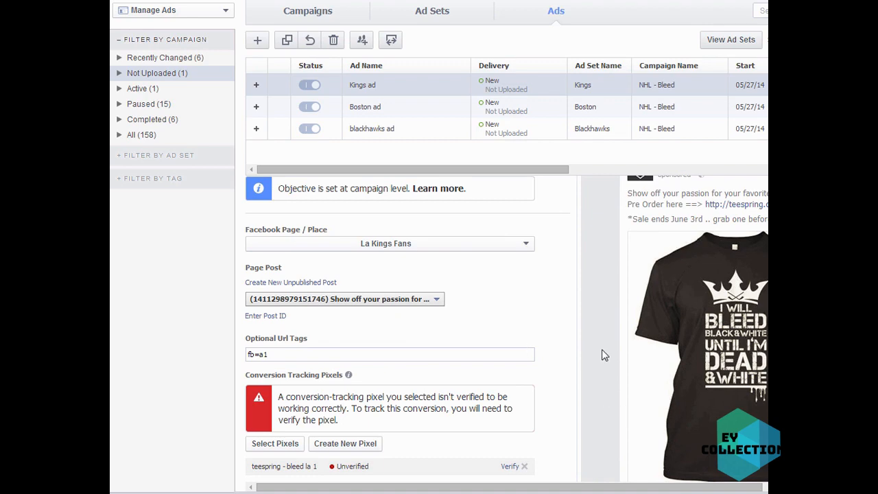
- Replace the Boston Bruins interest in the Kings ad's audience with la kings
{"action": "scroll", "coordinate": [567, 356], "scroll_direction": "down", "scroll_amount": 5}
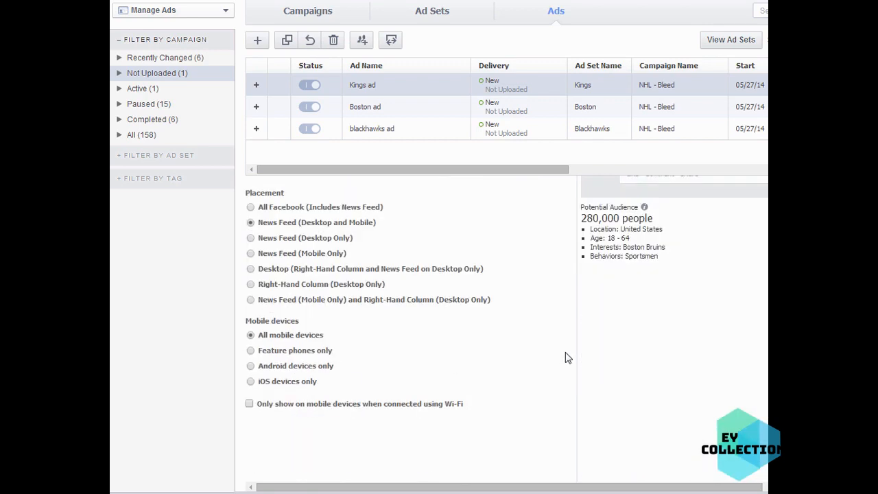
{"action": "scroll", "coordinate": [566, 356], "scroll_direction": "up", "scroll_amount": 5}
{"action": "scroll", "coordinate": [549, 336], "scroll_direction": "up", "scroll_amount": 1}
{"action": "left_click", "coordinate": [323, 209]}
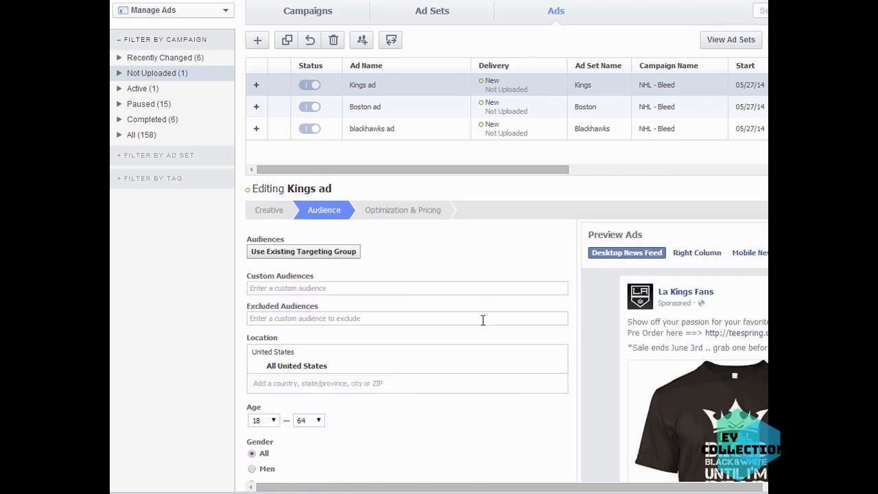
{"action": "scroll", "coordinate": [498, 433], "scroll_direction": "down", "scroll_amount": 5}
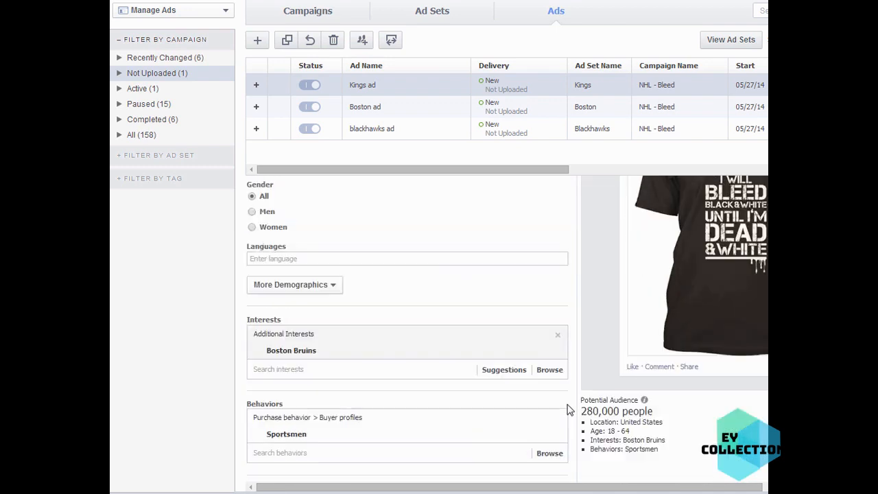
{"action": "left_click", "coordinate": [558, 288]}
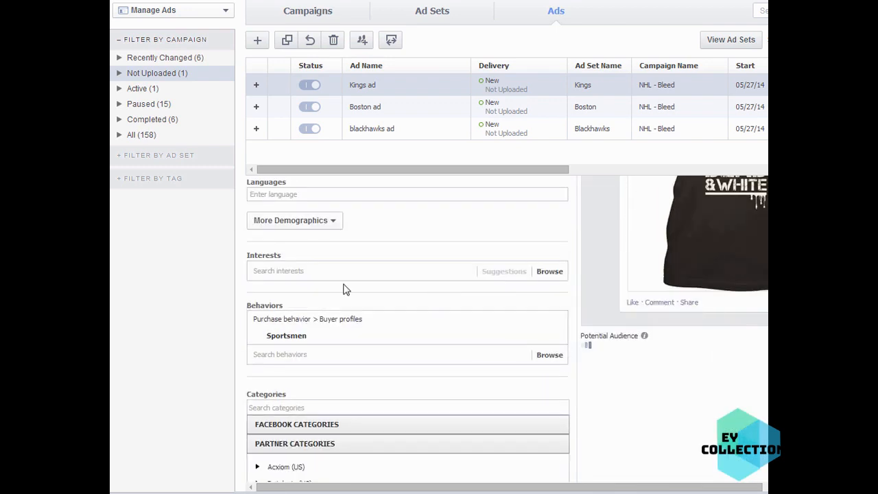
{"action": "left_click", "coordinate": [329, 272]}
{"action": "type", "text": "la king"}
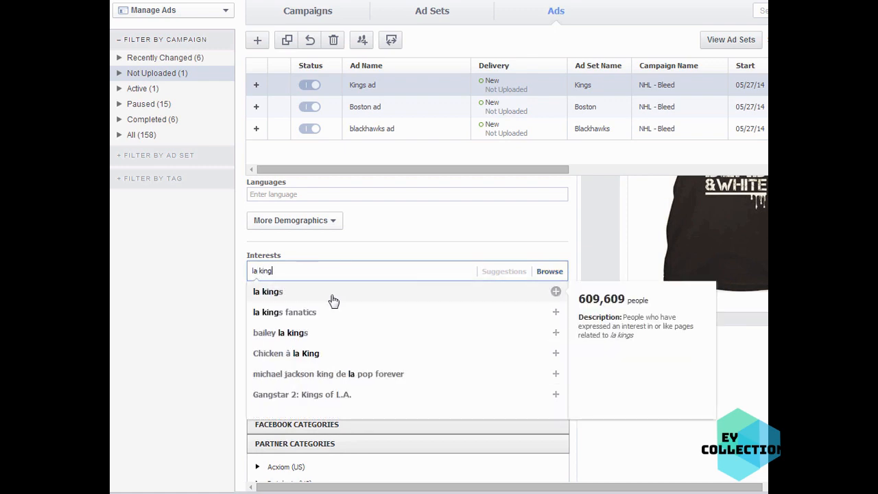
{"action": "left_click", "coordinate": [332, 295]}
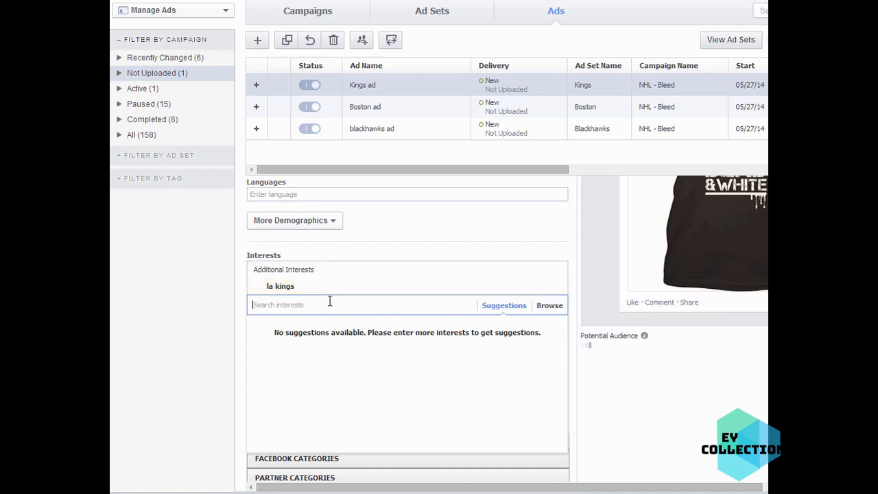
{"action": "type", "text": "lost"}
{"action": "type", "text": "an"}
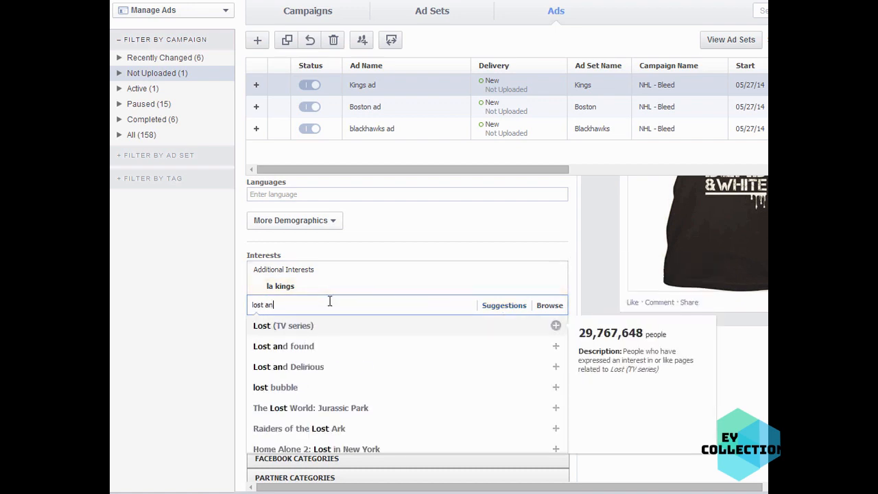
{"action": "type", "text": "gels kin"}
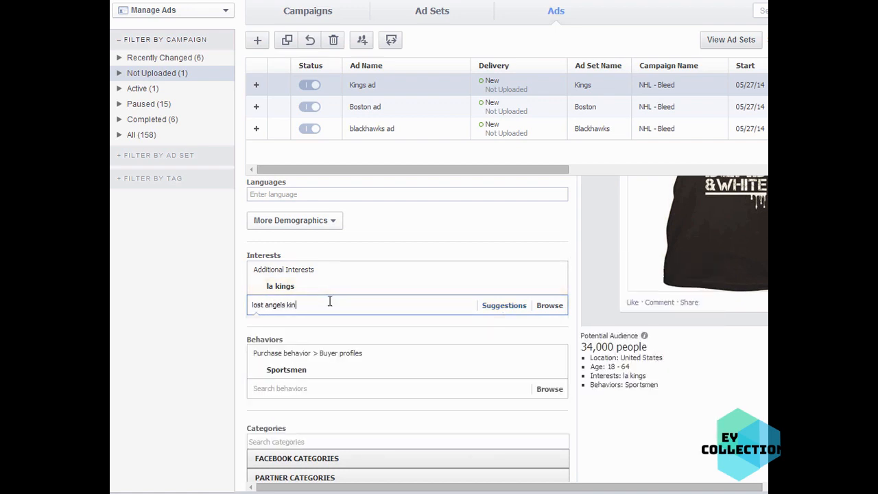
{"action": "key", "text": "BackSpace"}
{"action": "key", "text": "BackSpace"}
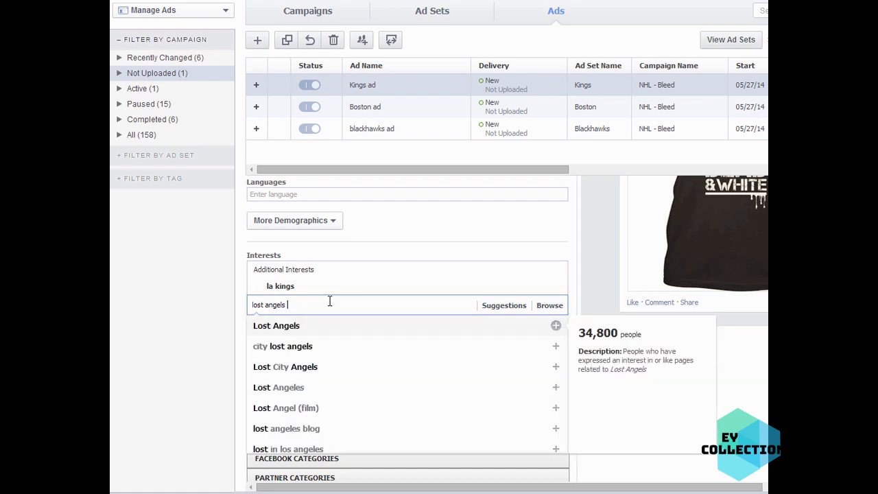
{"action": "key", "text": "BackSpace"}
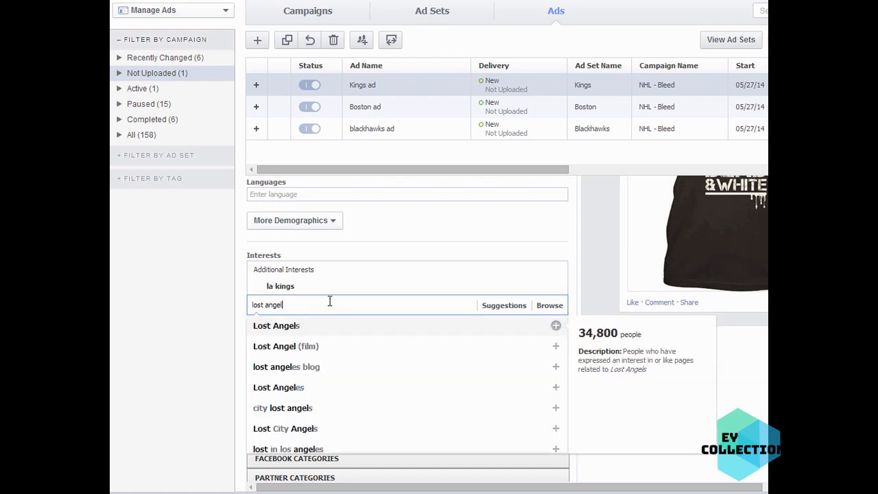
{"action": "type", "text": "os"}
{"action": "key", "text": "BackSpace"}
{"action": "key", "text": "BackSpace"}
{"action": "key", "text": "BackSpace"}
{"action": "key", "text": "BackSpace"}
{"action": "key", "text": "BackSpace"}
{"action": "type", "text": "oles"}
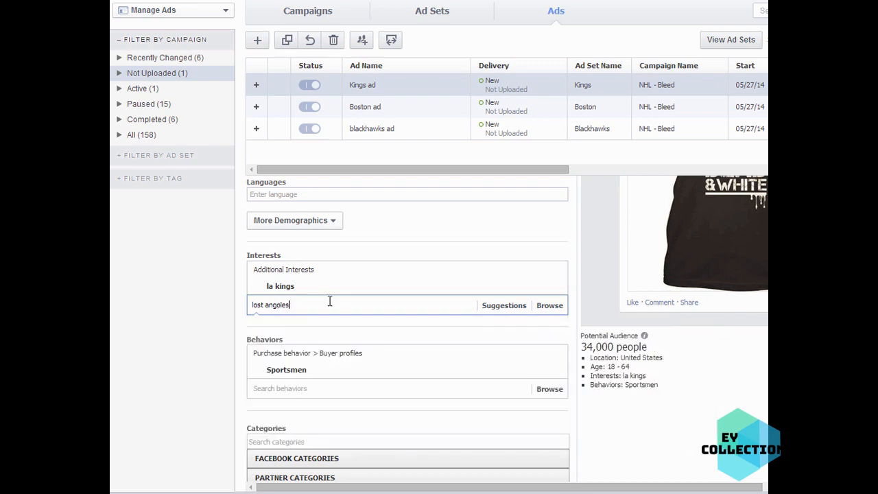
{"action": "key", "text": "BackSpace"}
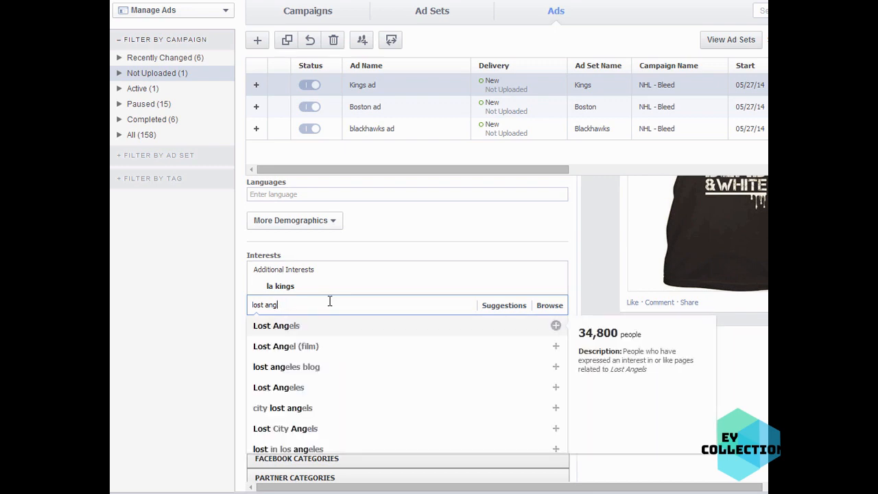
{"action": "left_click", "coordinate": [291, 388]}
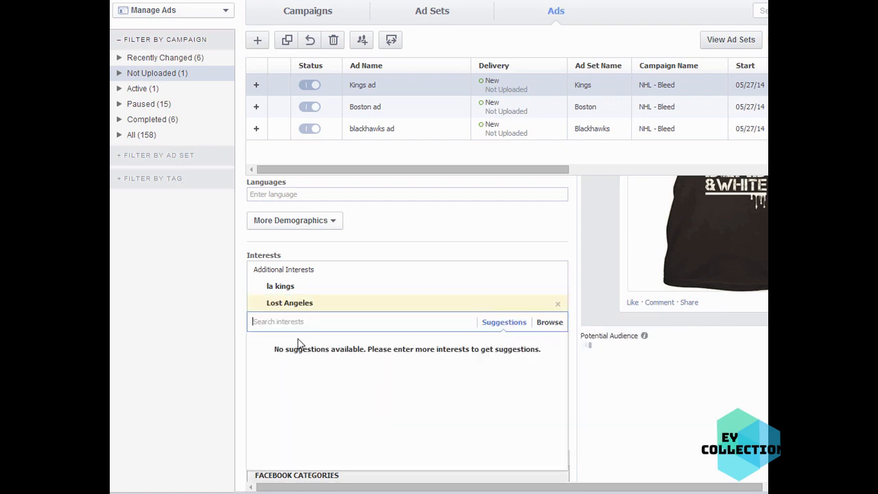
{"action": "left_click", "coordinate": [340, 305]}
{"action": "left_click", "coordinate": [558, 306]}
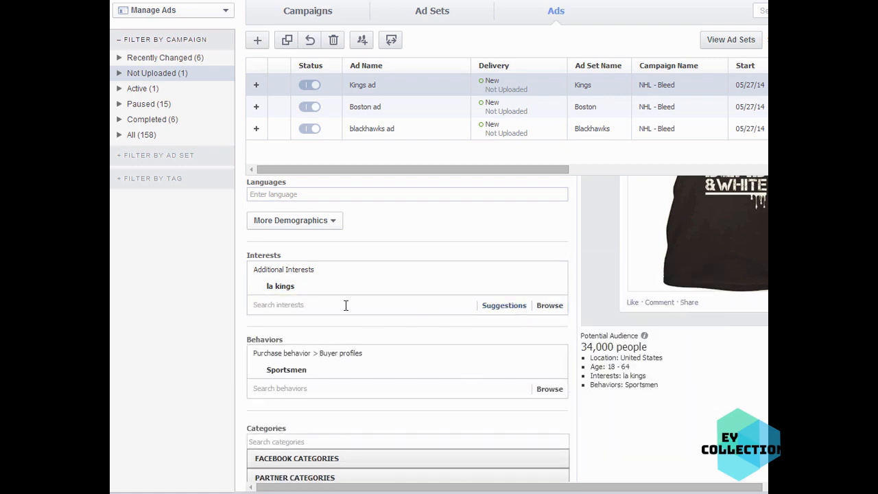
- Add Los Angeles Kings as a second interest in the Kings ad's audience
{"action": "left_click", "coordinate": [336, 304]}
{"action": "type", "text": "los"}
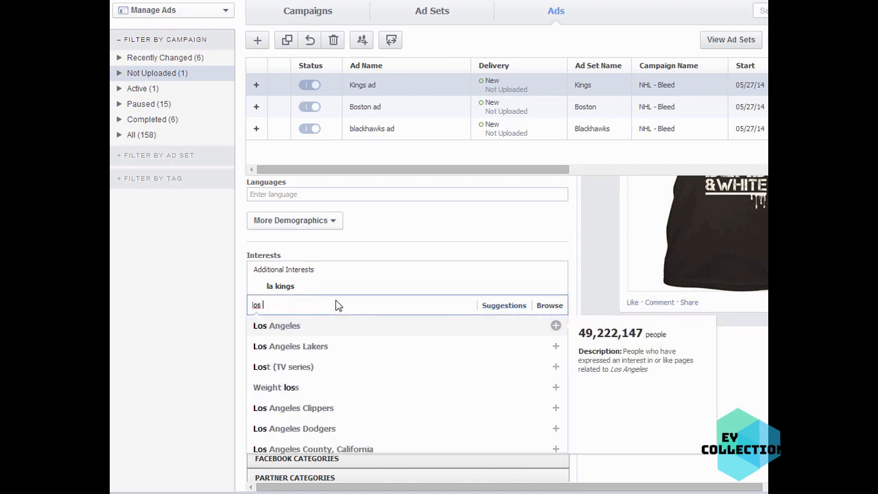
{"action": "type", "text": " ange"}
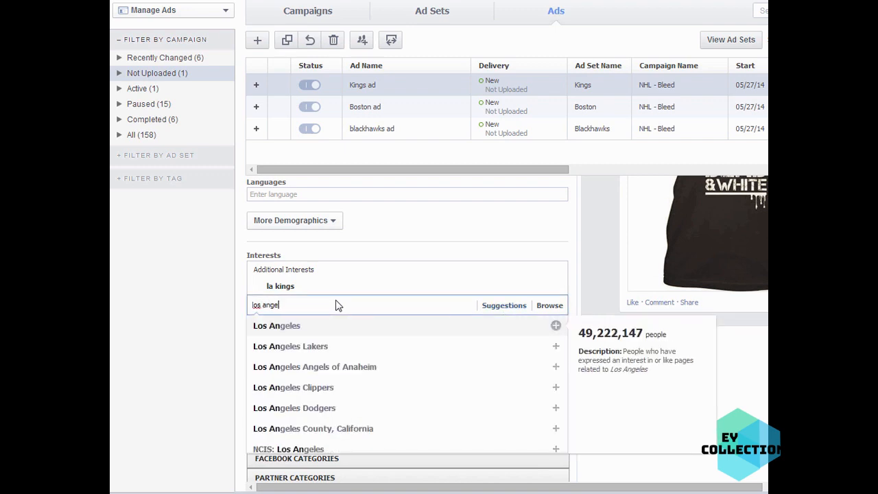
{"action": "type", "text": "les king"}
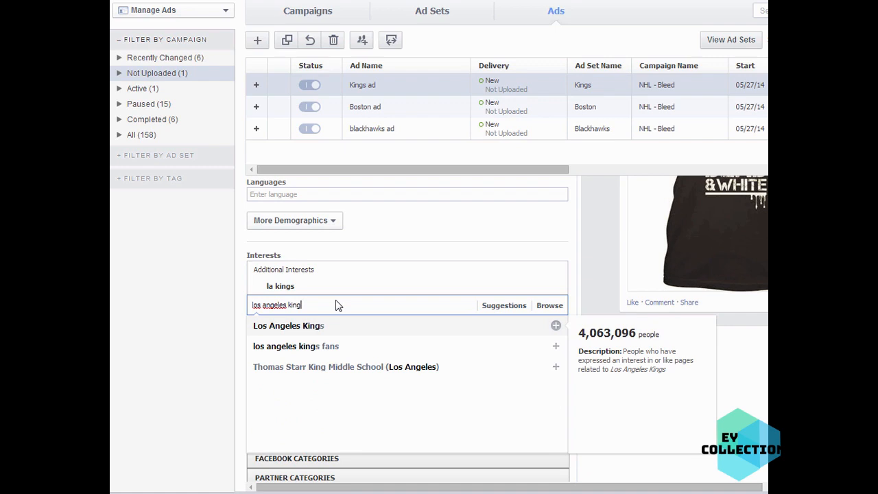
{"action": "left_click", "coordinate": [335, 326]}
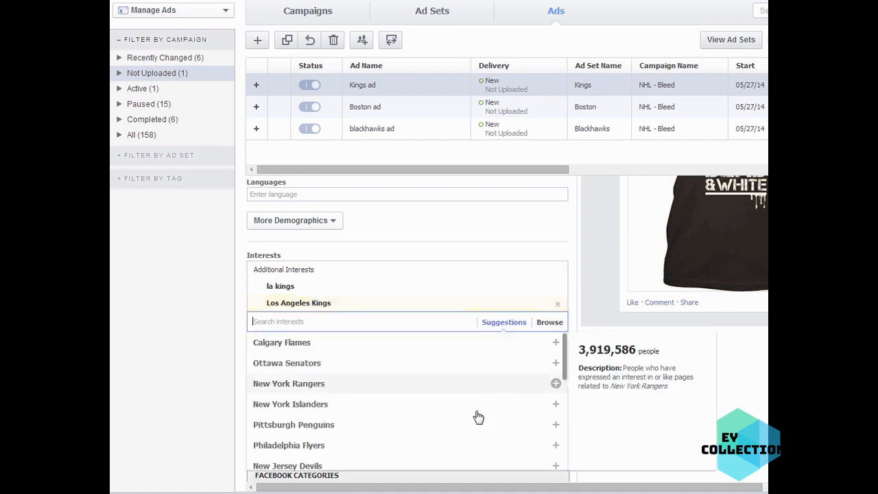
{"action": "left_click", "coordinate": [766, 396]}
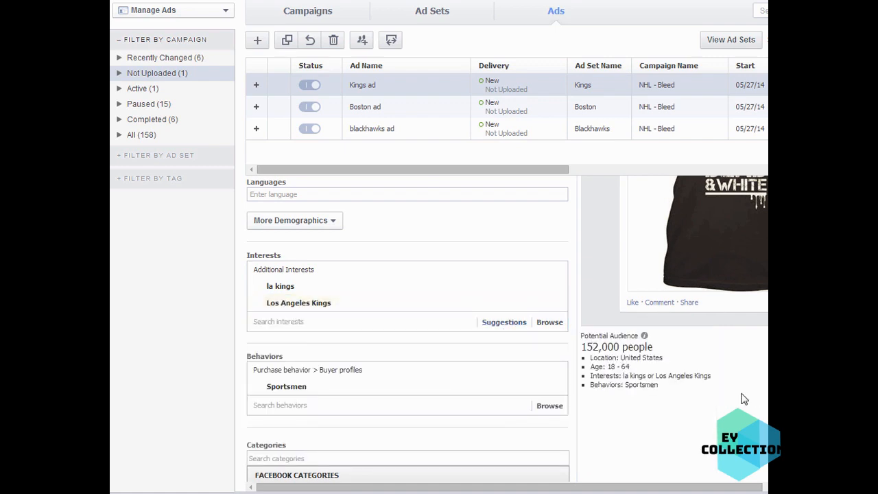
- Review the Kings ad's audience, its optimization and pricing, and its creative settings down to the tracking pixel and placement
{"action": "scroll", "coordinate": [726, 408], "scroll_direction": "down", "scroll_amount": 1}
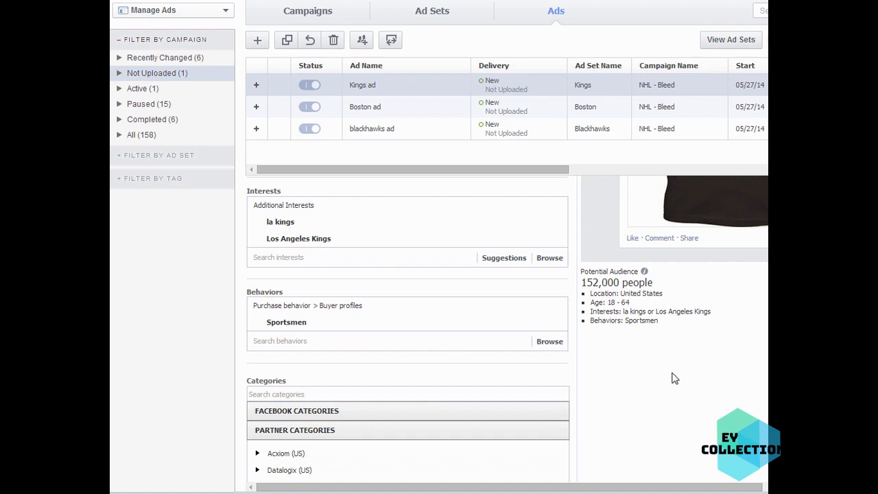
{"action": "scroll", "coordinate": [670, 374], "scroll_direction": "up", "scroll_amount": 4}
{"action": "scroll", "coordinate": [521, 316], "scroll_direction": "up", "scroll_amount": 2}
{"action": "left_click", "coordinate": [418, 215]}
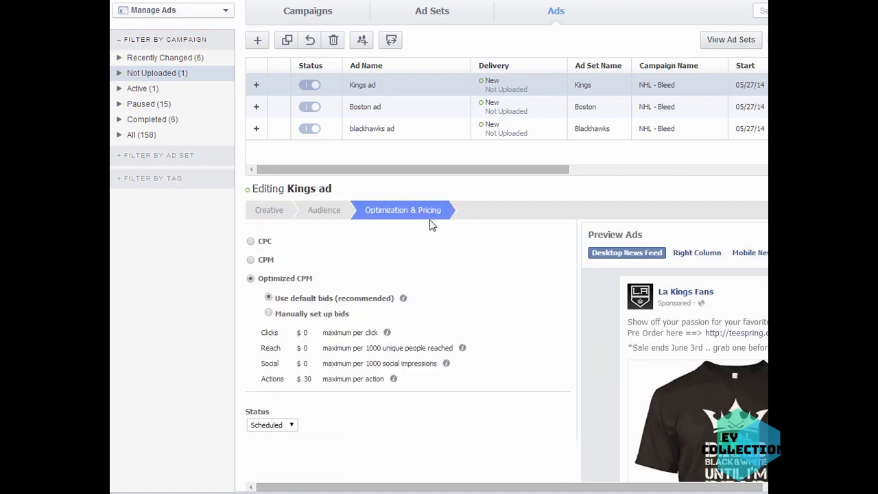
{"action": "left_click", "coordinate": [326, 211]}
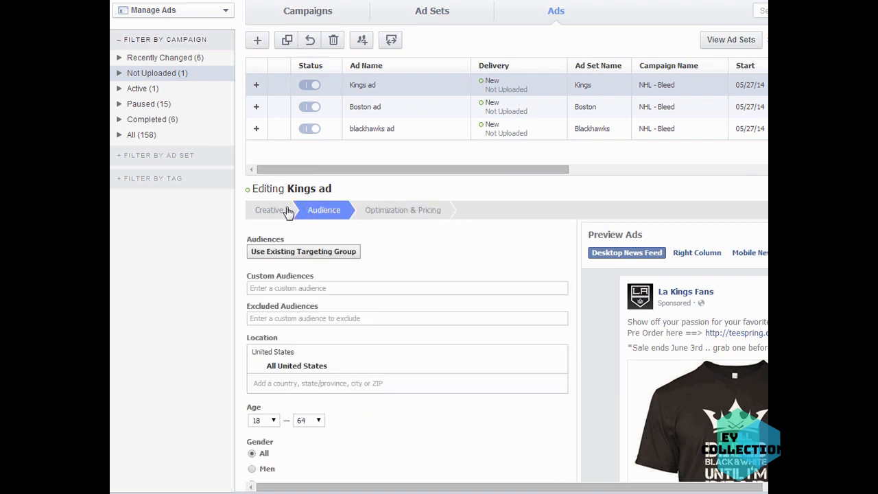
{"action": "left_click", "coordinate": [270, 213]}
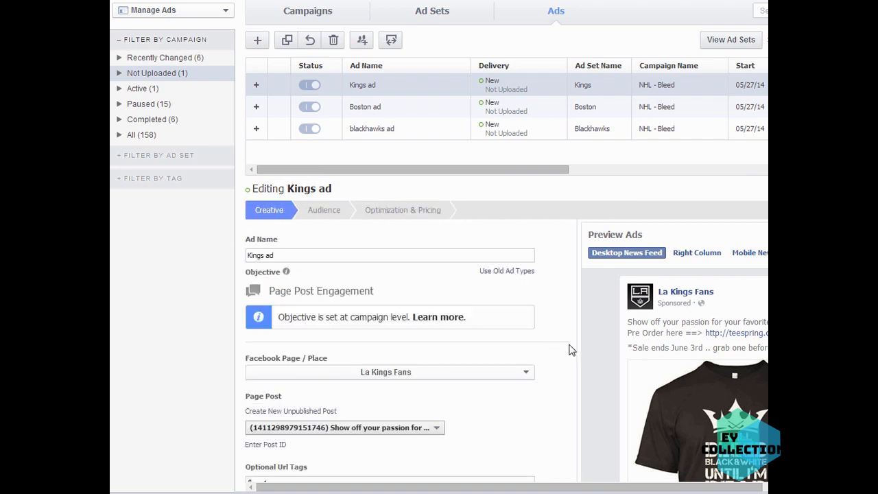
{"action": "scroll", "coordinate": [558, 361], "scroll_direction": "down", "scroll_amount": 2}
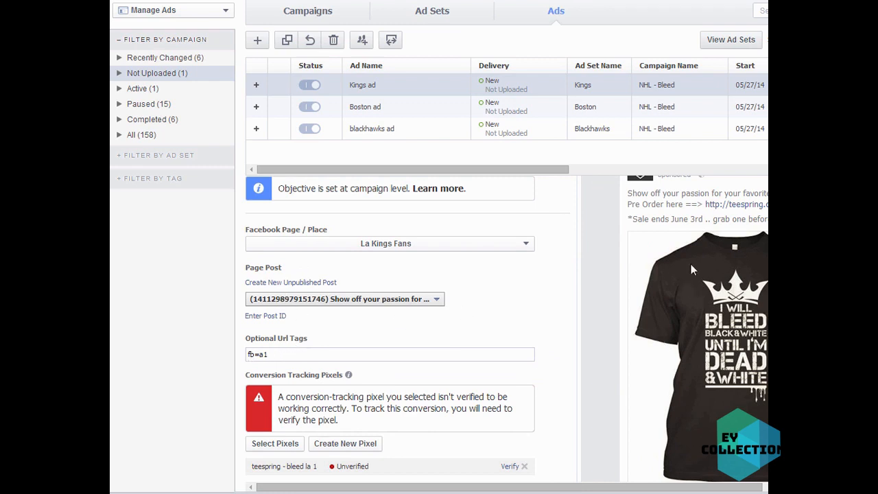
{"action": "scroll", "coordinate": [633, 392], "scroll_direction": "down", "scroll_amount": 1}
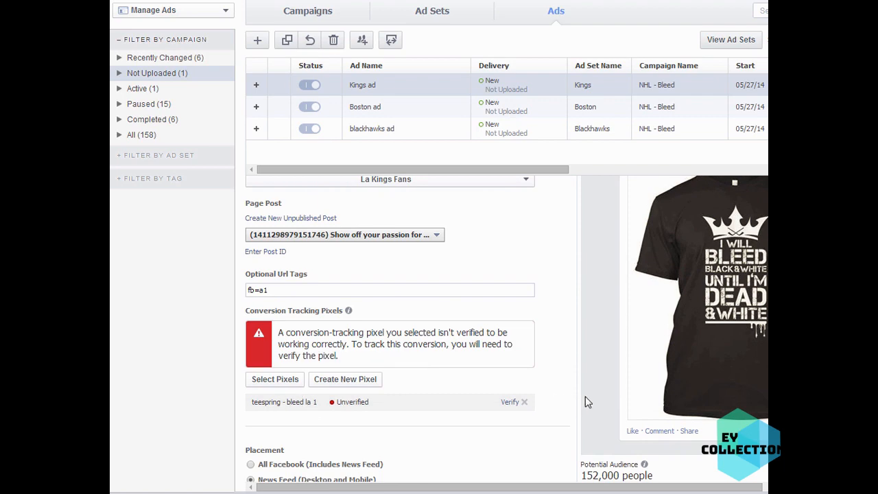
{"action": "scroll", "coordinate": [583, 403], "scroll_direction": "down", "scroll_amount": 4}
{"action": "scroll", "coordinate": [541, 411], "scroll_direction": "up", "scroll_amount": 5}
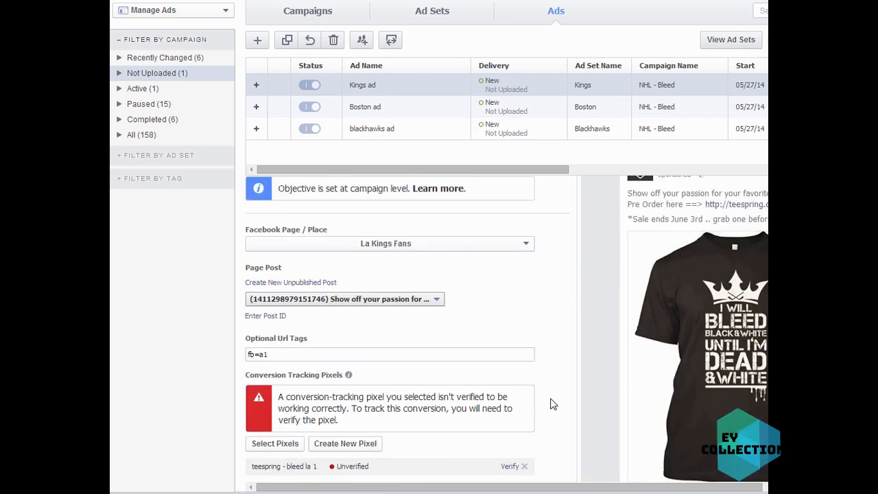
{"action": "left_click", "coordinate": [413, 130]}
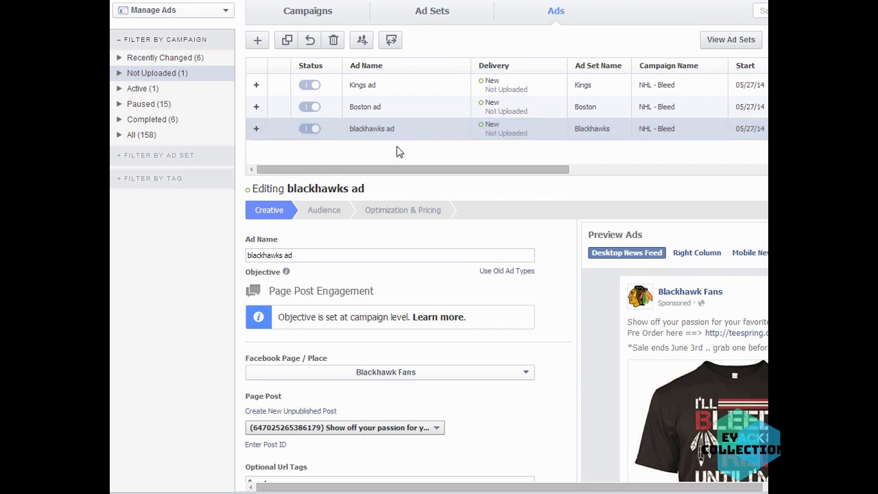
{"action": "left_click", "coordinate": [287, 39]}
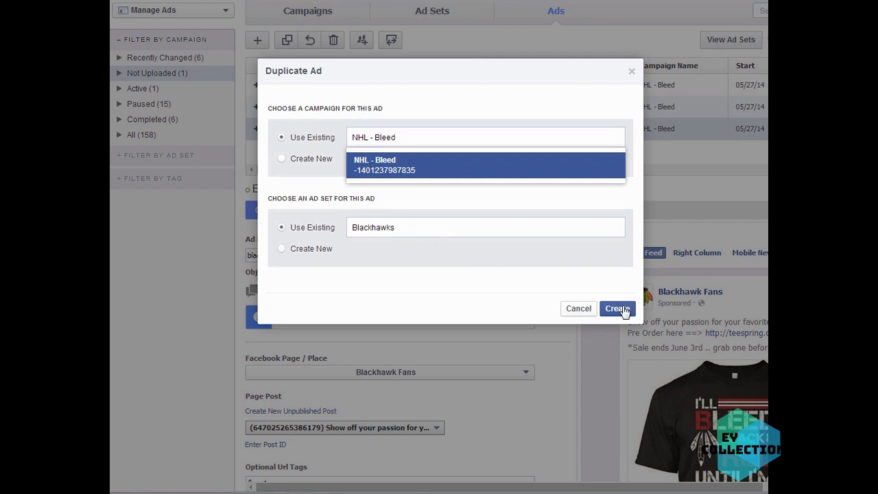
{"action": "left_click", "coordinate": [587, 310]}
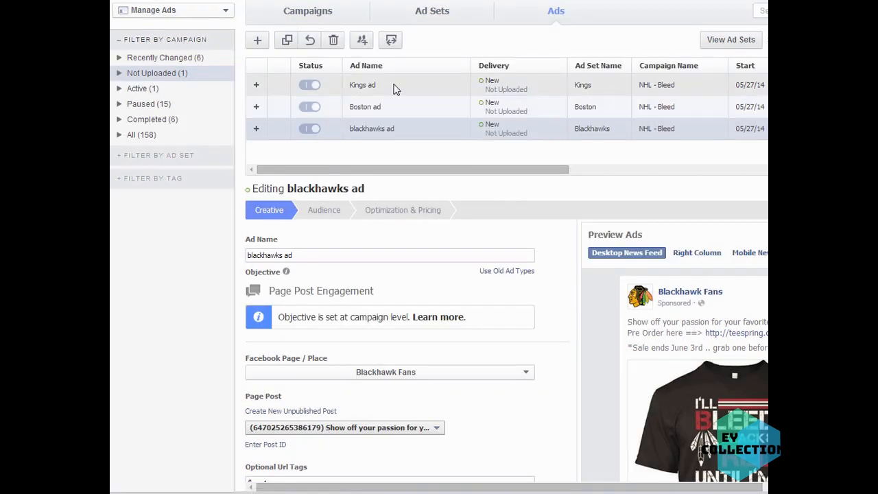
- Duplicate the Kings ad set within the existing NHL - Bleed campaign and rename the copy Canadiens
{"action": "left_click", "coordinate": [432, 11]}
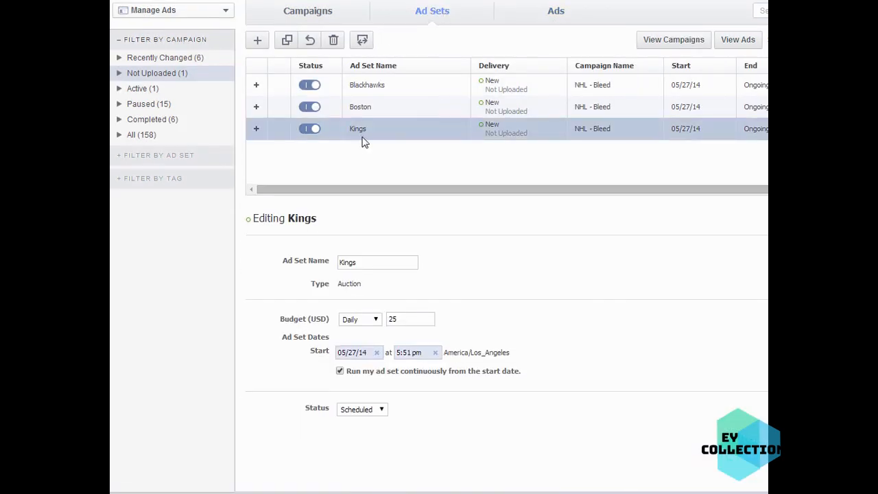
{"action": "left_click", "coordinate": [287, 40]}
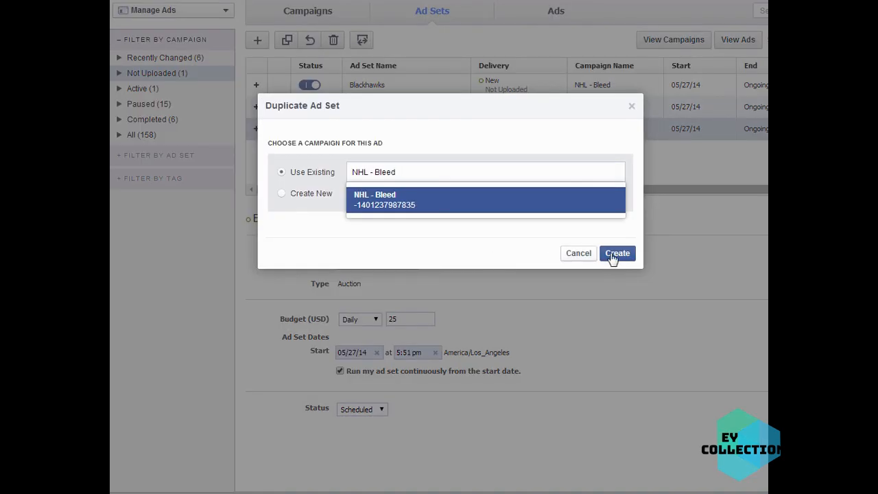
{"action": "left_click", "coordinate": [615, 254]}
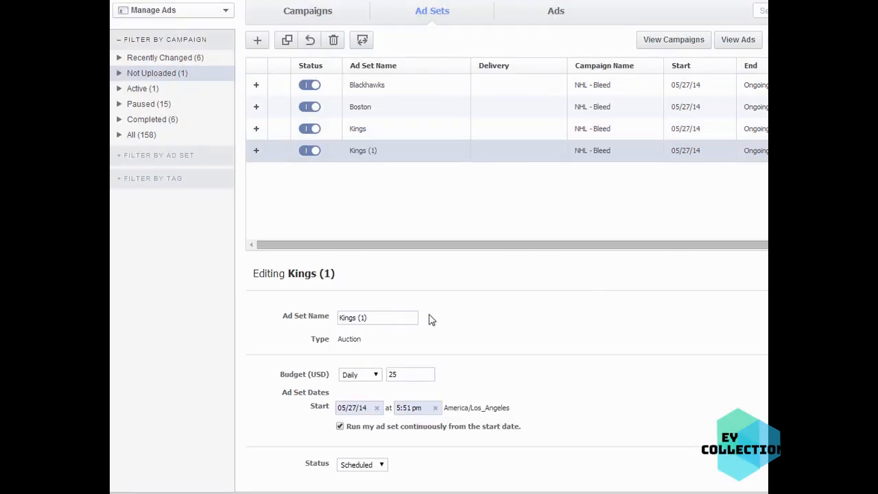
{"action": "triple_click", "coordinate": [390, 317]}
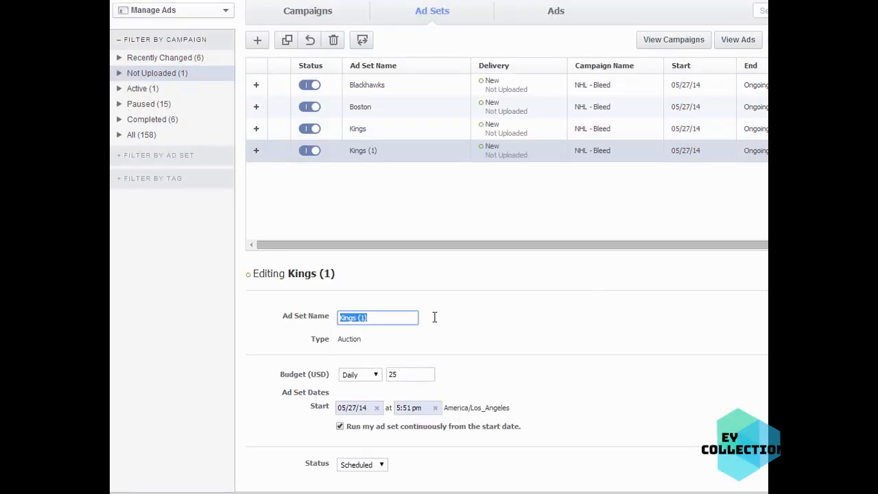
{"action": "type", "text": "Can"}
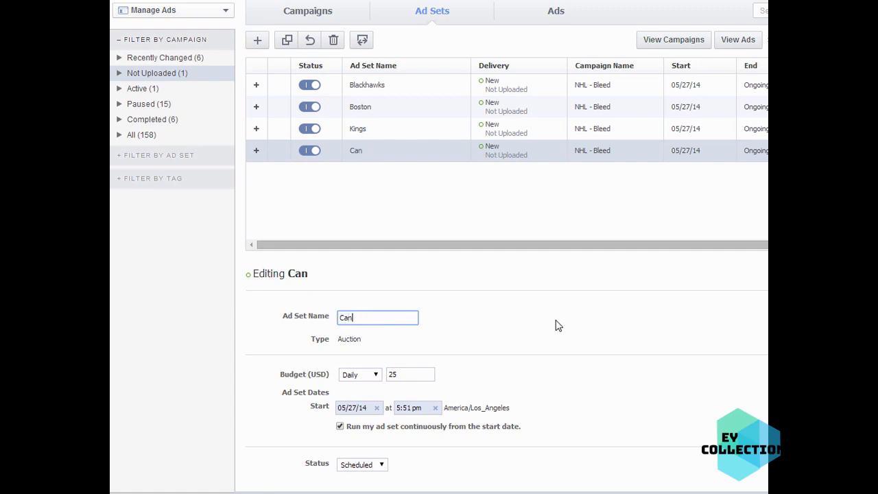
{"action": "type", "text": "adiens"}
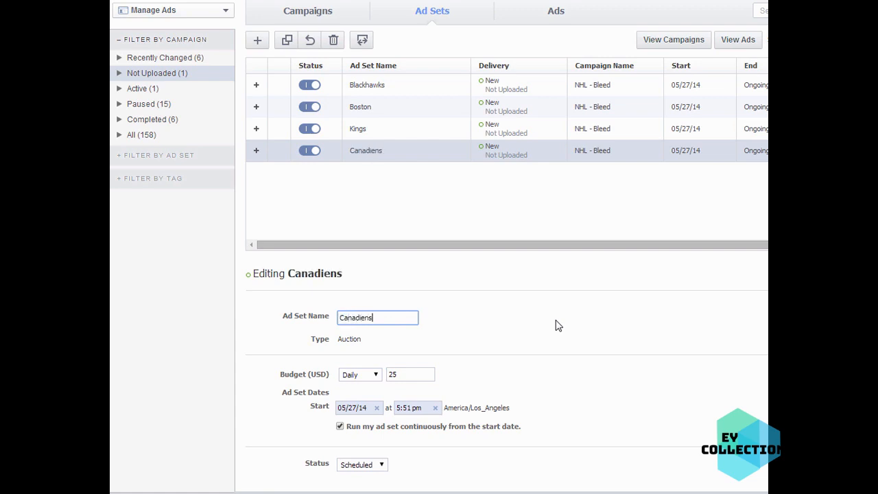
{"action": "left_click", "coordinate": [440, 155]}
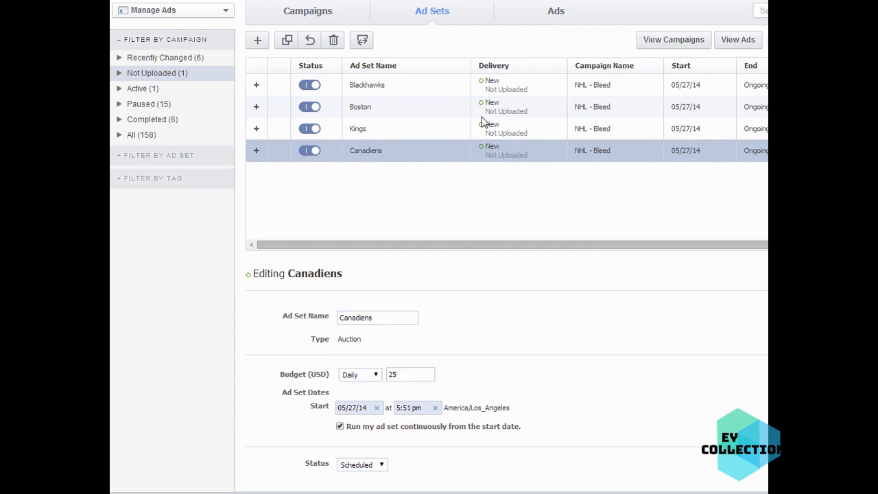
- Rename the copied Kings ad in the Canadiens ad set as Canadiens ad
{"action": "left_click", "coordinate": [553, 15]}
{"action": "left_click", "coordinate": [591, 86]}
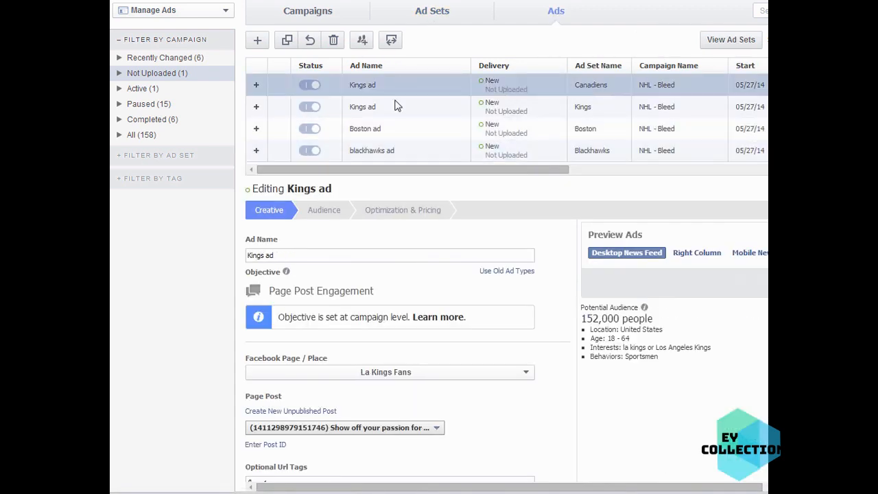
{"action": "double_click", "coordinate": [250, 255]}
{"action": "type", "text": "Canadei"}
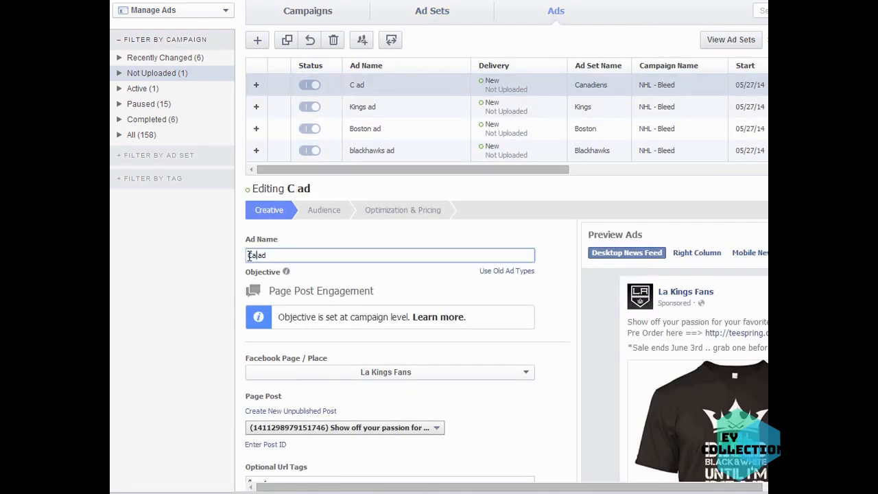
{"action": "key", "text": "BackSpace"}
{"action": "key", "text": "BackSpace"}
{"action": "key", "text": "BackSpace"}
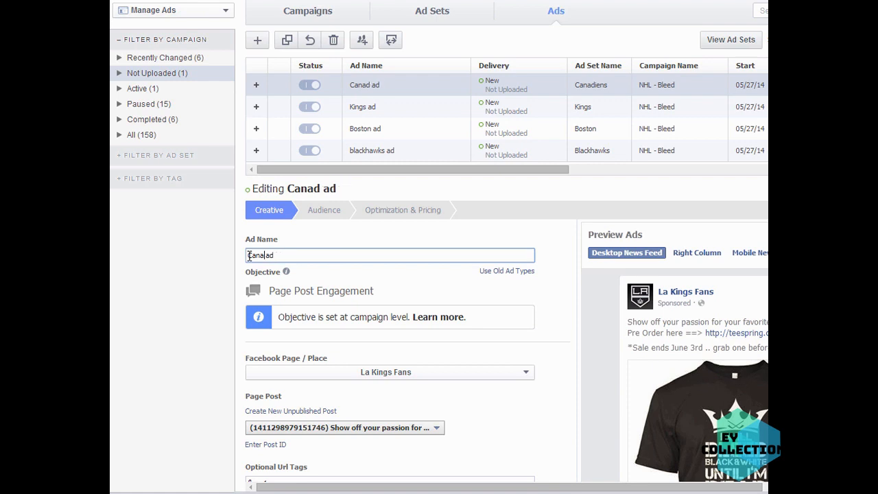
{"action": "type", "text": "diens"}
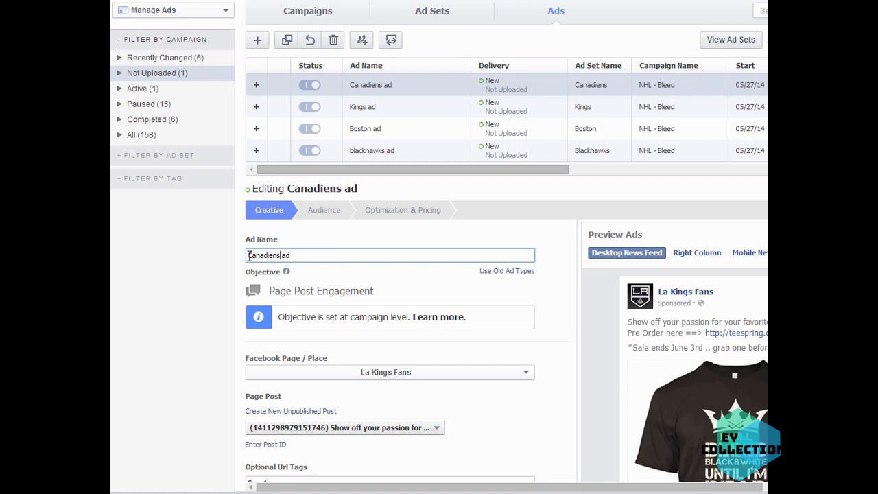
{"action": "left_click", "coordinate": [552, 402]}
{"action": "scroll", "coordinate": [553, 402], "scroll_direction": "down", "scroll_amount": 1}
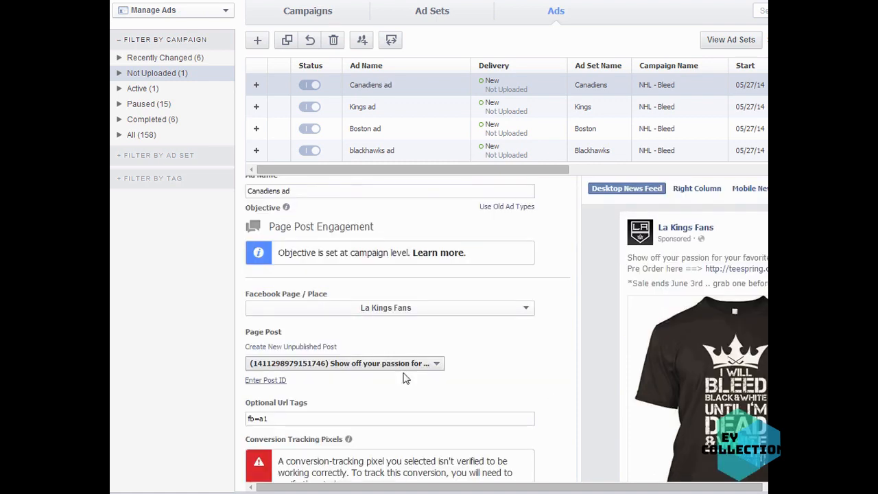
- Set the Canadiens ad's Facebook page to Montreal Canadiens Fans
{"action": "left_click", "coordinate": [404, 363]}
{"action": "left_click", "coordinate": [433, 315]}
{"action": "left_click", "coordinate": [432, 315]}
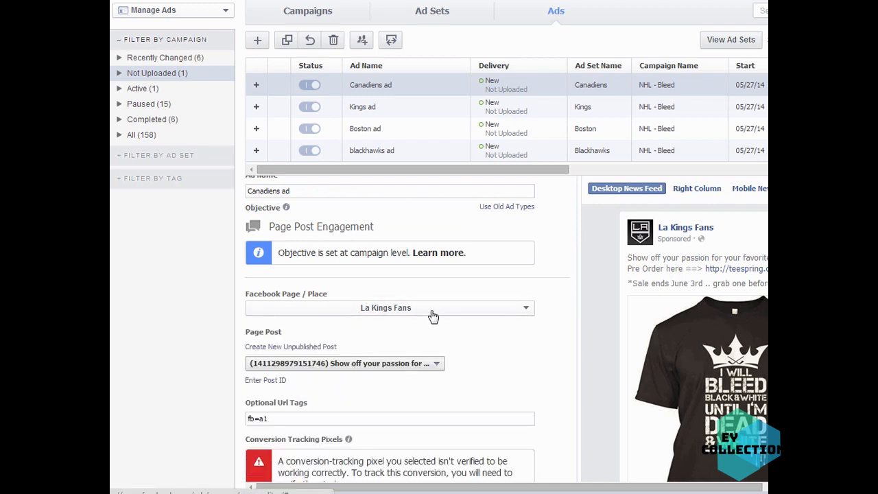
{"action": "left_click", "coordinate": [432, 316]}
{"action": "scroll", "coordinate": [441, 391], "scroll_direction": "down", "scroll_amount": 10}
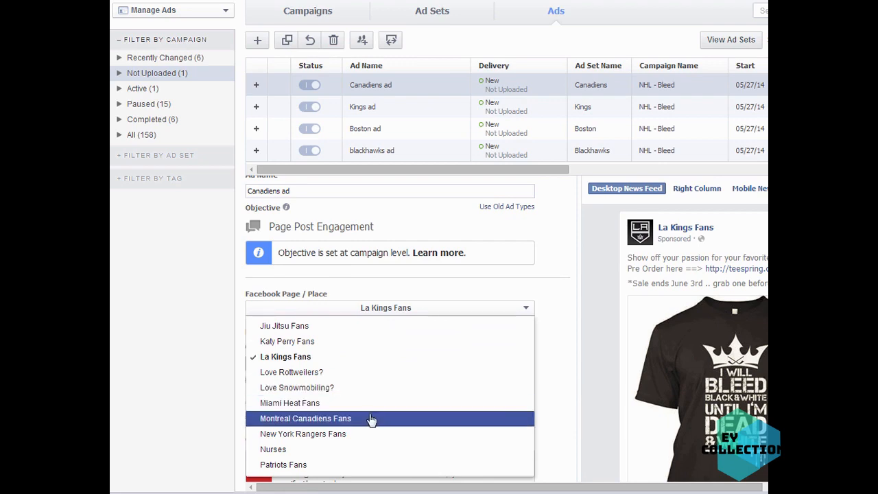
{"action": "left_click", "coordinate": [370, 419]}
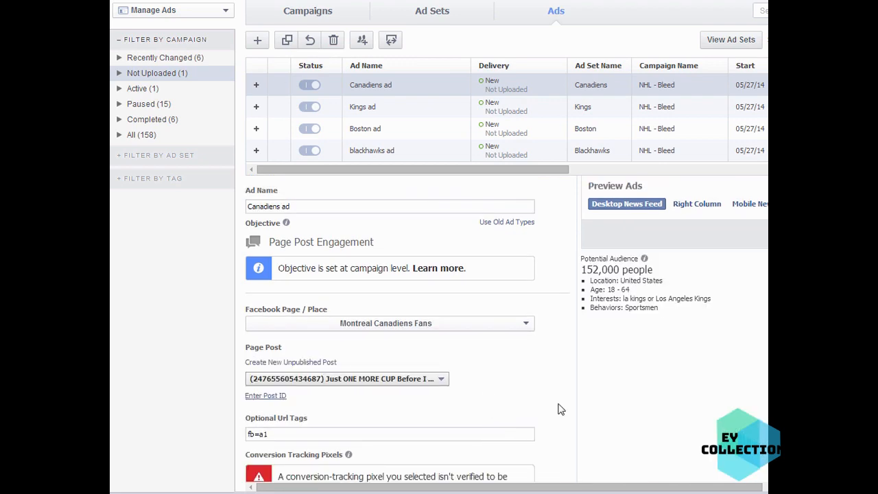
- Choose the "Show off your passion" post as the Canadiens ad's page post
{"action": "scroll", "coordinate": [559, 406], "scroll_direction": "down", "scroll_amount": 1}
{"action": "left_click", "coordinate": [354, 304]}
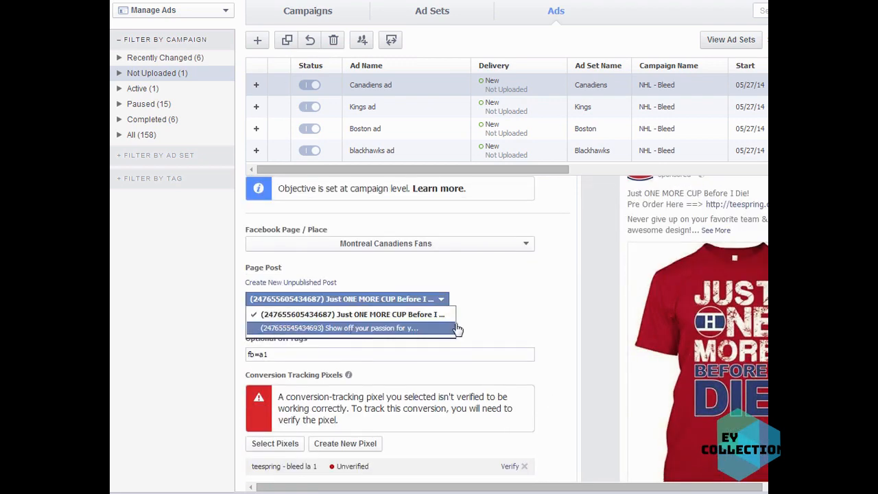
{"action": "left_click", "coordinate": [357, 328]}
- Remove the teespring - bleed la 1 conversion-tracking pixel from the Canadiens ad
{"action": "scroll", "coordinate": [569, 378], "scroll_direction": "down", "scroll_amount": 1}
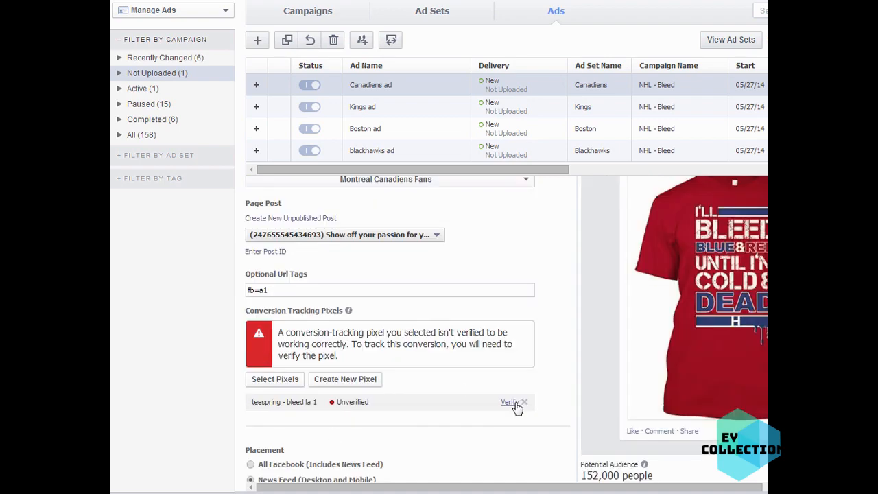
{"action": "left_click", "coordinate": [509, 401]}
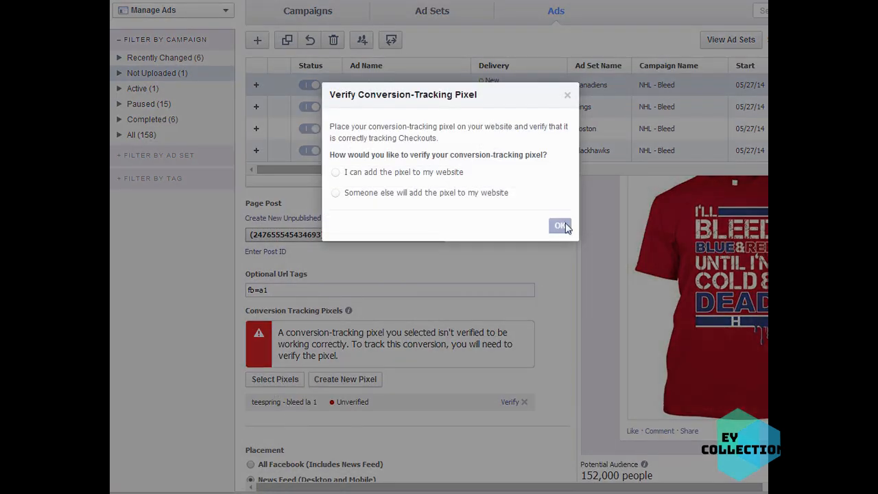
{"action": "left_click", "coordinate": [568, 95]}
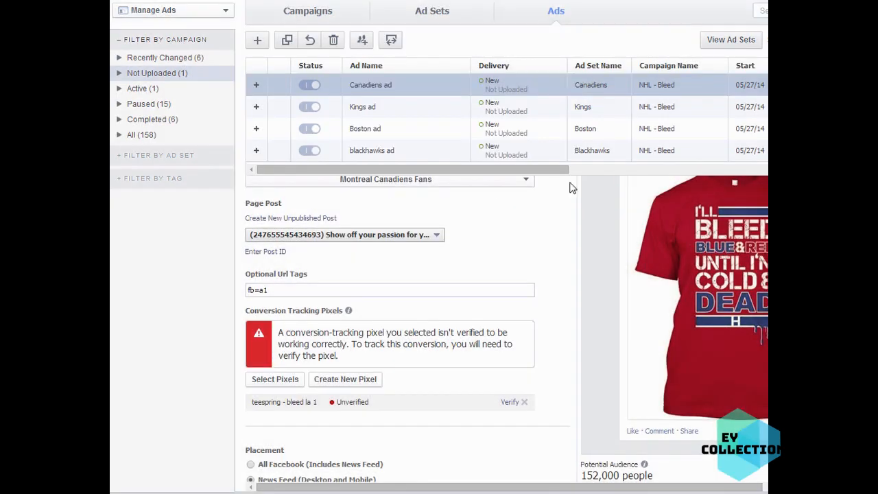
{"action": "left_click", "coordinate": [524, 403]}
- Search the conversion-tracking pixels for "bleed" and attach teespring - bleed montreal 1 to the ad
{"action": "left_click", "coordinate": [277, 328]}
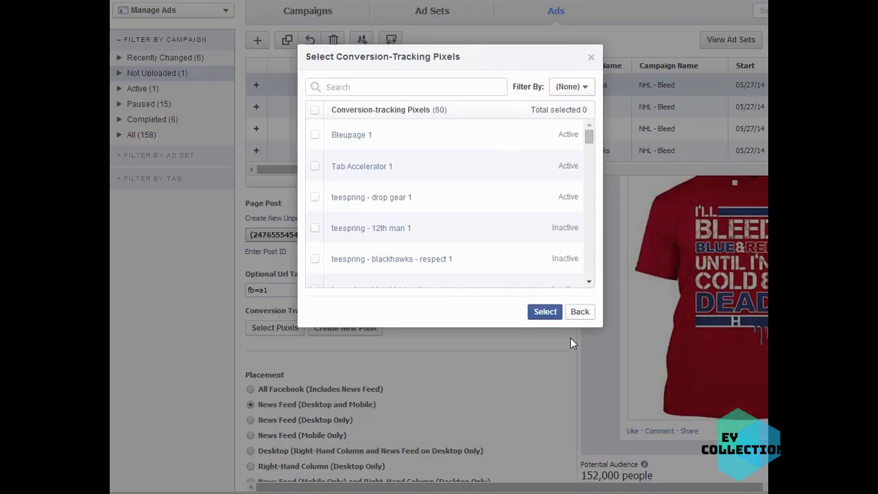
{"action": "left_click", "coordinate": [426, 86]}
{"action": "type", "text": "ca"}
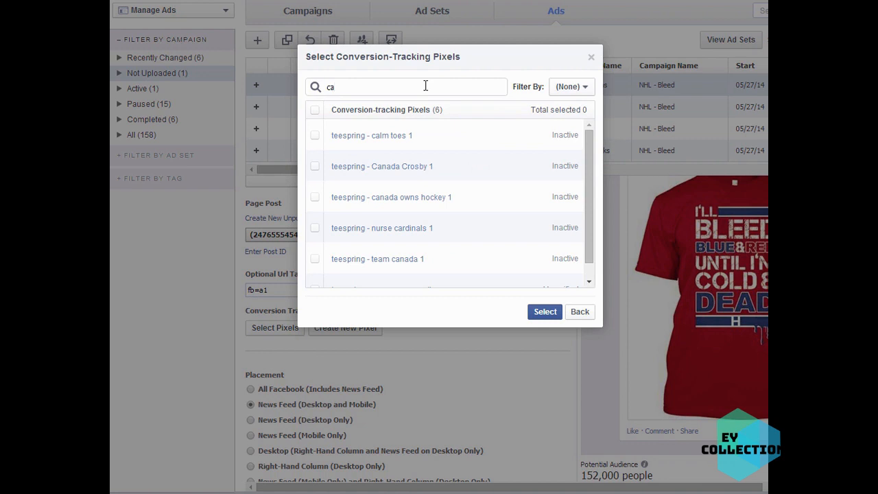
{"action": "type", "text": "na"}
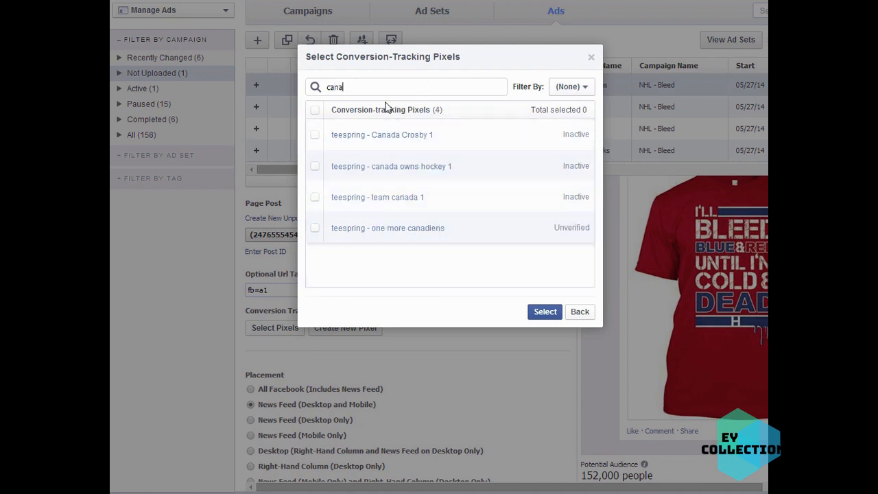
{"action": "double_click", "coordinate": [354, 88]}
{"action": "type", "text": "bleed"}
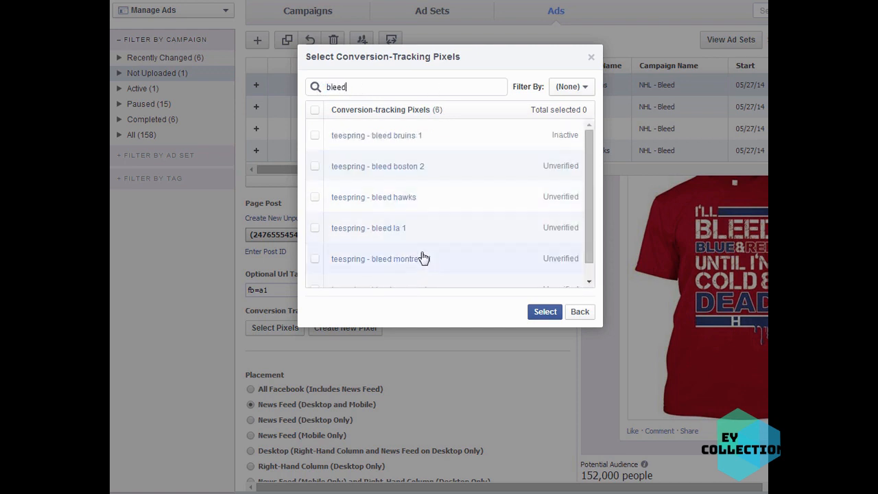
{"action": "left_click", "coordinate": [421, 260]}
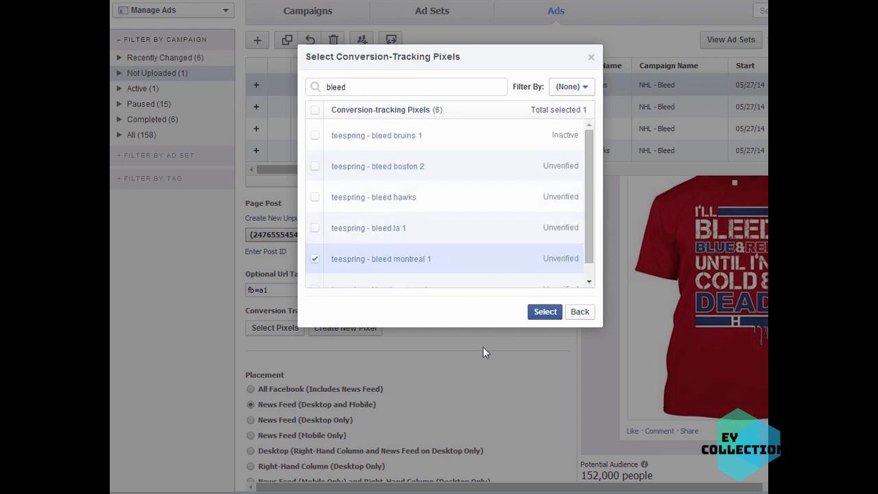
{"action": "left_click", "coordinate": [544, 312]}
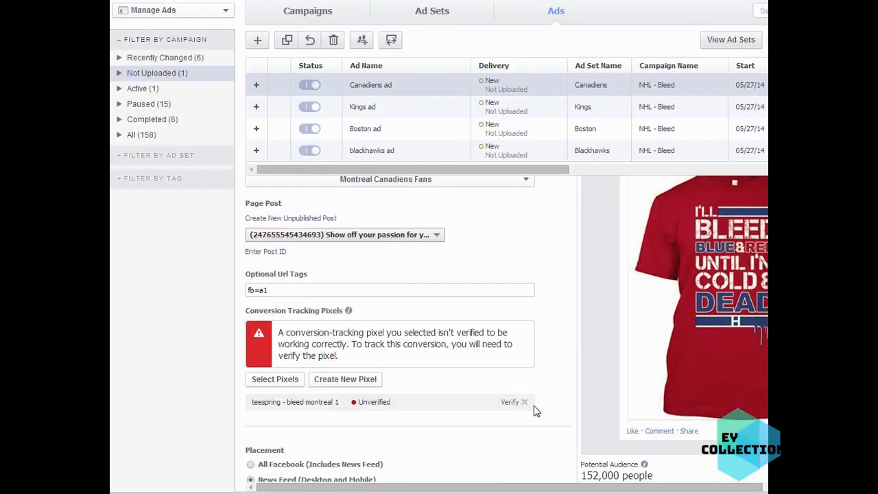
- Remove the la kings and Los Angeles Kings interests from the Canadiens ad's audience
{"action": "scroll", "coordinate": [553, 431], "scroll_direction": "down", "scroll_amount": 1}
{"action": "scroll", "coordinate": [555, 433], "scroll_direction": "down", "scroll_amount": 3}
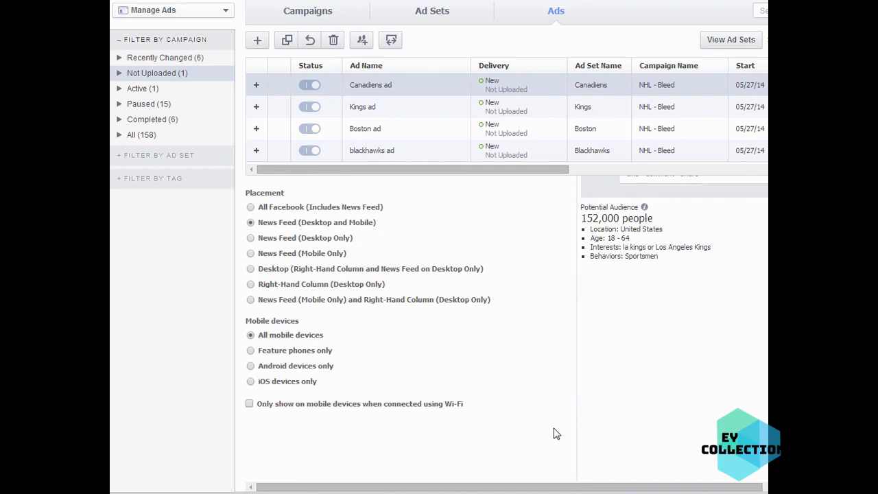
{"action": "scroll", "coordinate": [557, 432], "scroll_direction": "up", "scroll_amount": 10}
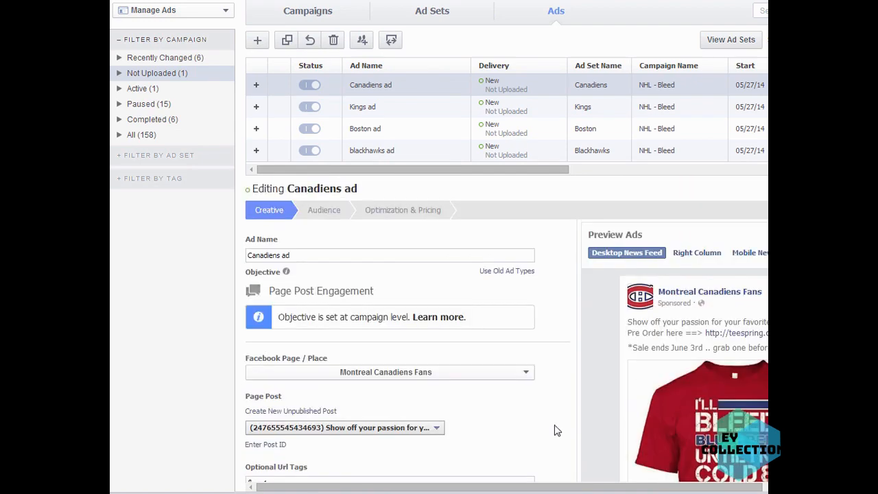
{"action": "left_click", "coordinate": [330, 211]}
{"action": "scroll", "coordinate": [566, 364], "scroll_direction": "down", "scroll_amount": 2}
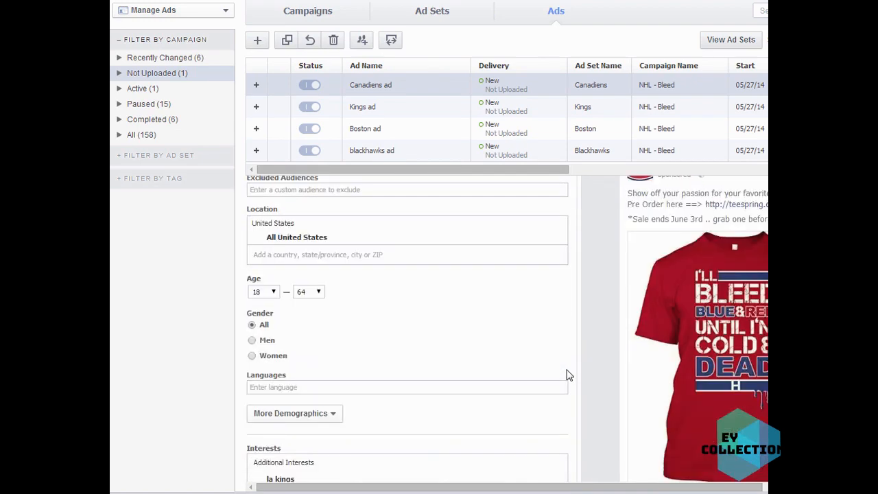
{"action": "scroll", "coordinate": [568, 374], "scroll_direction": "down", "scroll_amount": 2}
{"action": "left_click", "coordinate": [559, 364]}
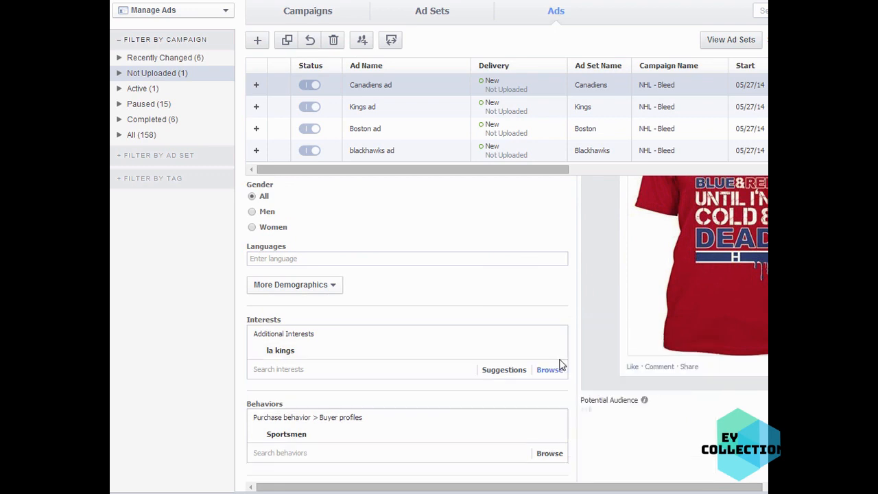
{"action": "left_click", "coordinate": [560, 350]}
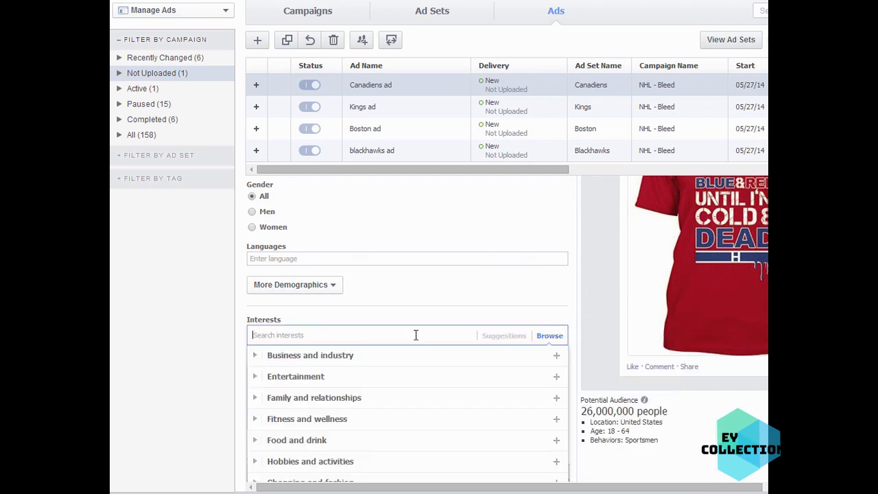
- Search the audience interests for "montreal can" and add Montreal Canadiens
{"action": "type", "text": "mono"}
{"action": "key", "text": "BackSpace"}
{"action": "key", "text": "BackSpace"}
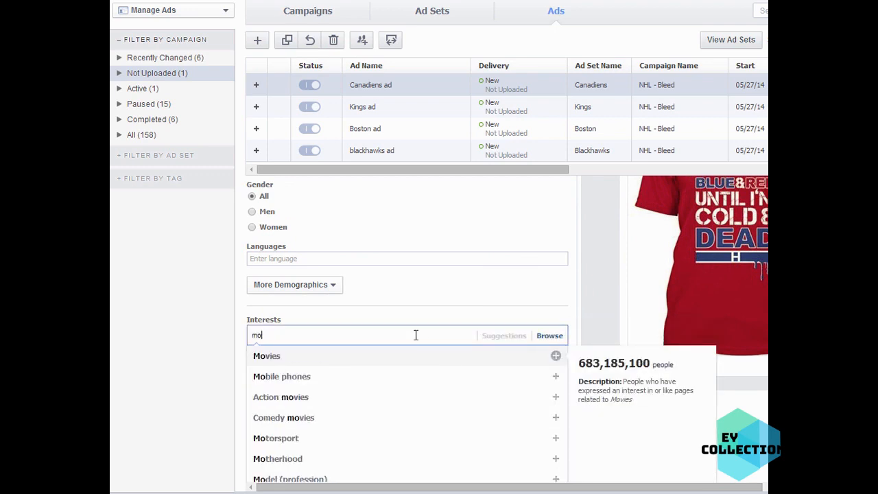
{"action": "type", "text": "ntreal"}
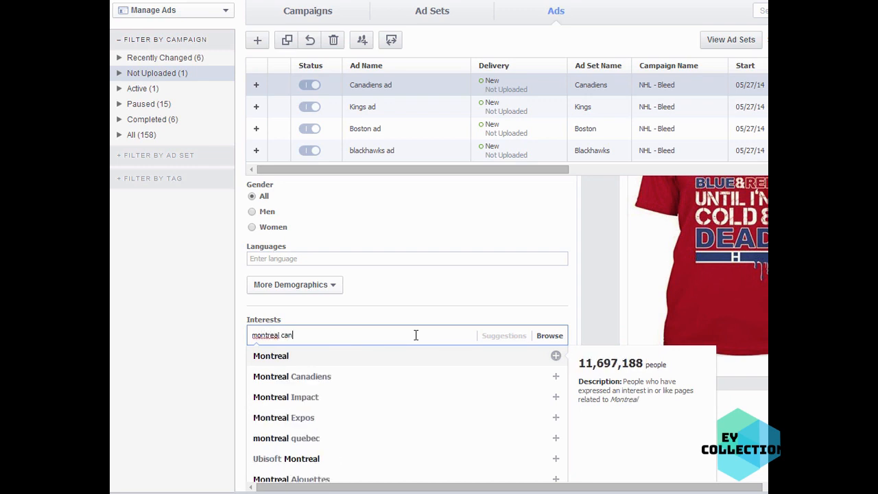
{"action": "type", "text": " can"}
{"action": "left_click", "coordinate": [343, 363]}
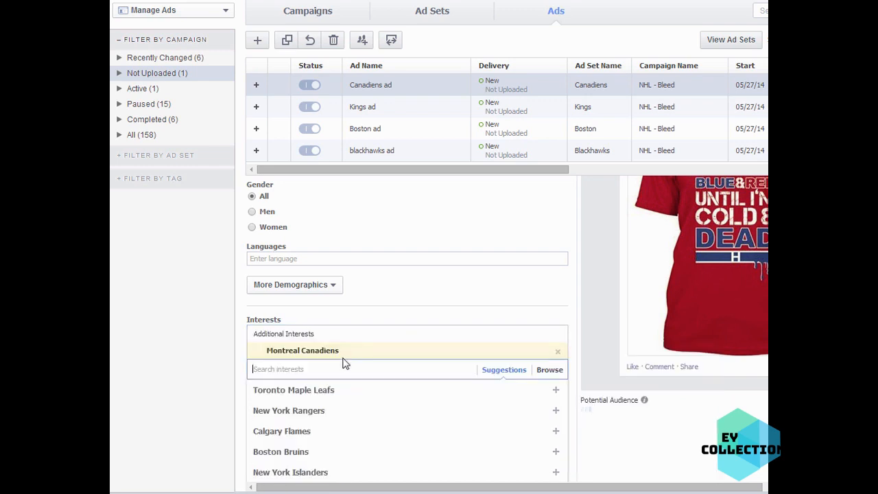
{"action": "left_click", "coordinate": [757, 456]}
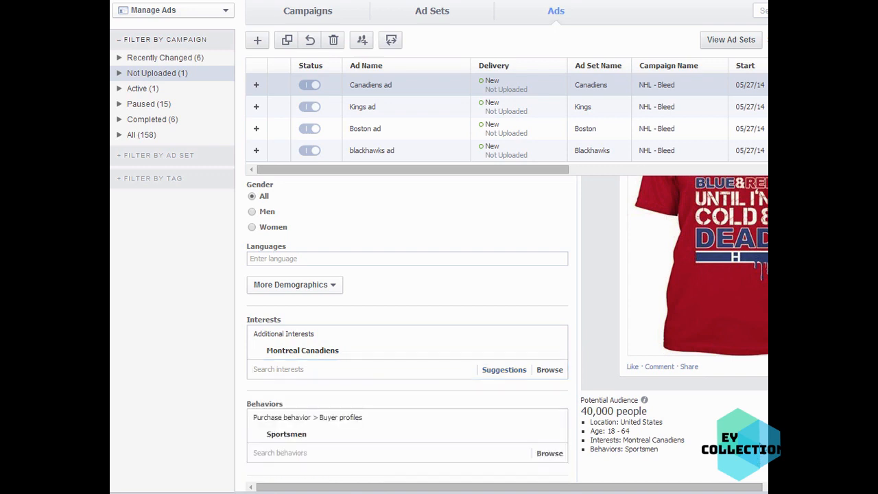
- Search the interests for "montreal cana" and add the alternative spelling montreal canadians to the audience
{"action": "scroll", "coordinate": [751, 433], "scroll_direction": "down", "scroll_amount": 1}
{"action": "mouse_move", "coordinate": [341, 286]}
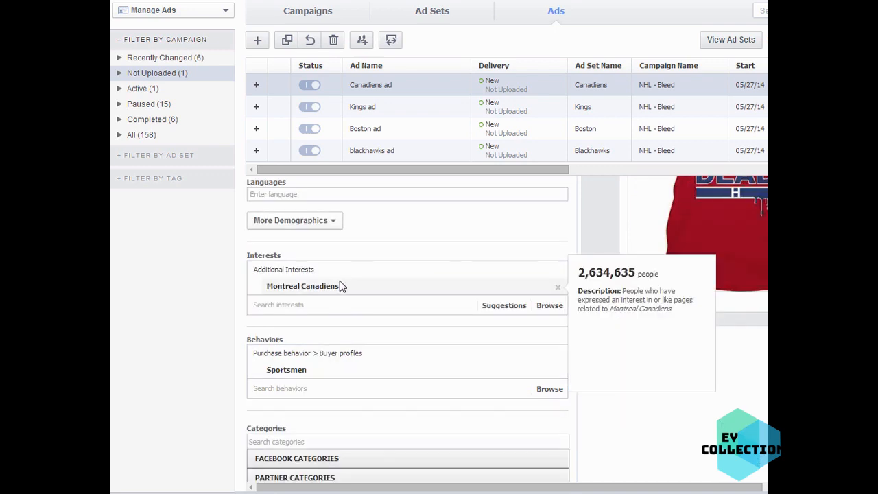
{"action": "left_click", "coordinate": [371, 308]}
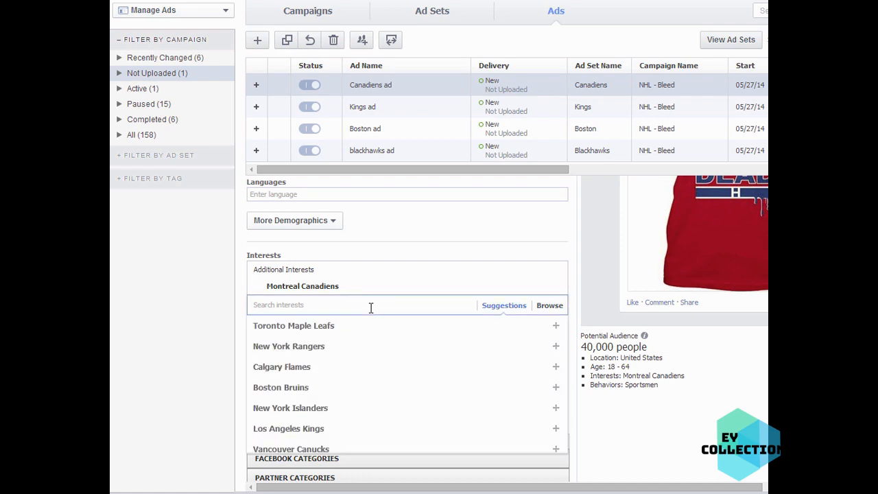
{"action": "type", "text": "montreal"}
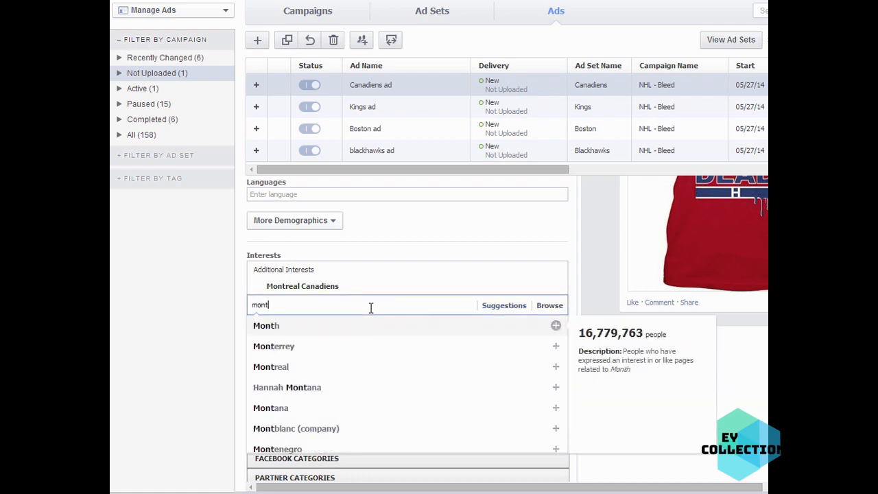
{"action": "key", "text": "BackSpace"}
{"action": "type", "text": "l"}
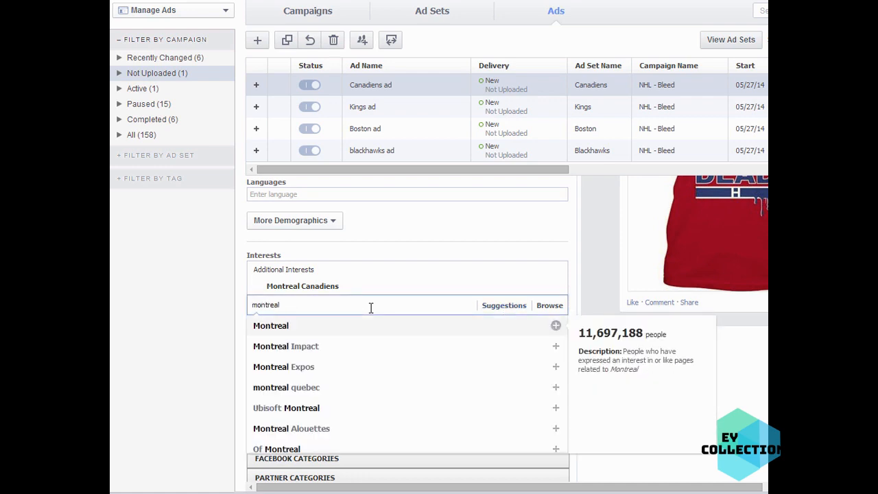
{"action": "type", "text": " cana"}
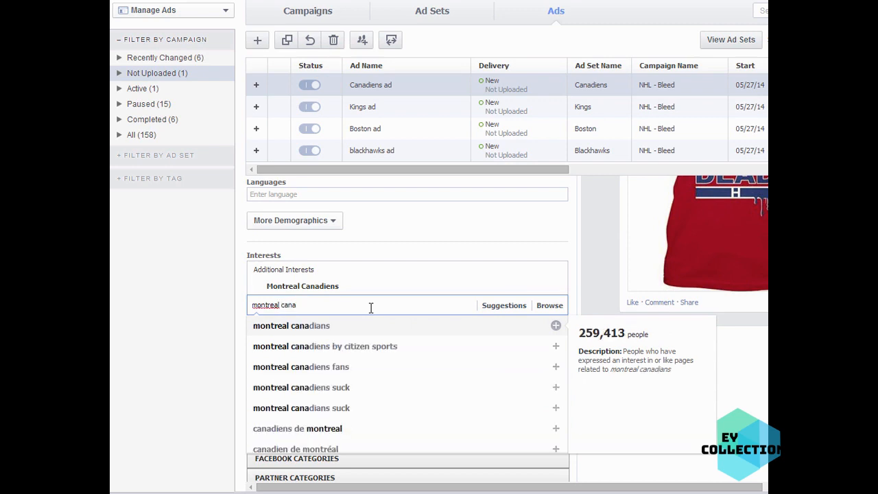
{"action": "left_click", "coordinate": [323, 333]}
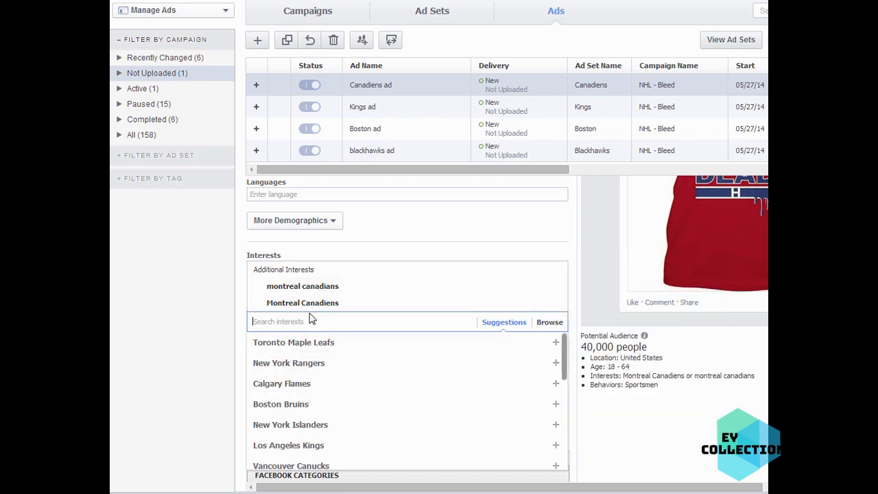
- Remove both the Montreal Canadiens and montreal canadians interests from the ad's audience
{"action": "mouse_move", "coordinate": [343, 303]}
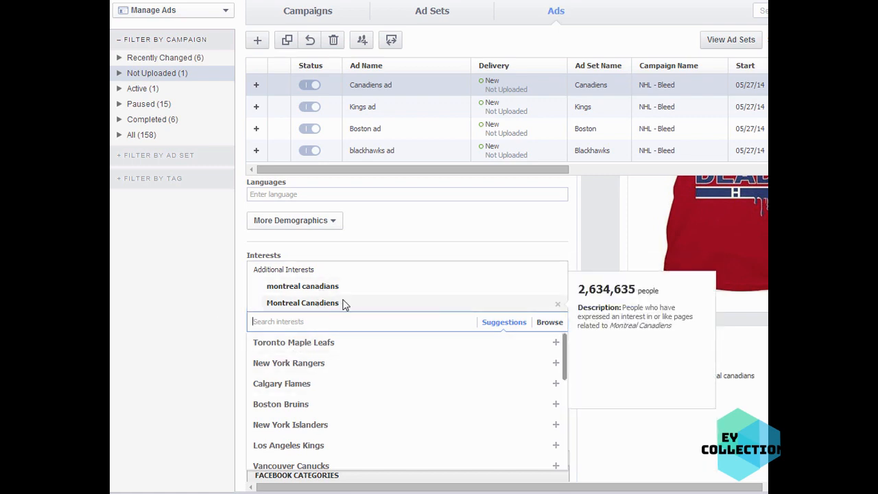
{"action": "left_click", "coordinate": [559, 306]}
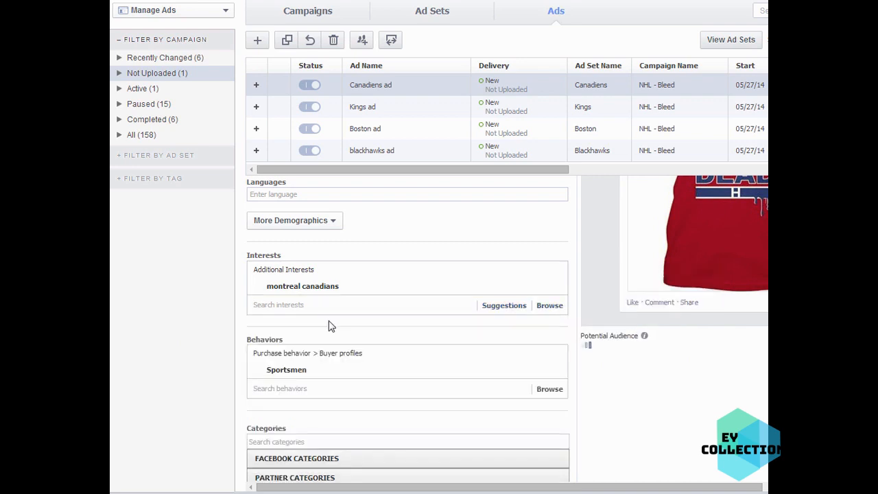
{"action": "left_click", "coordinate": [558, 288]}
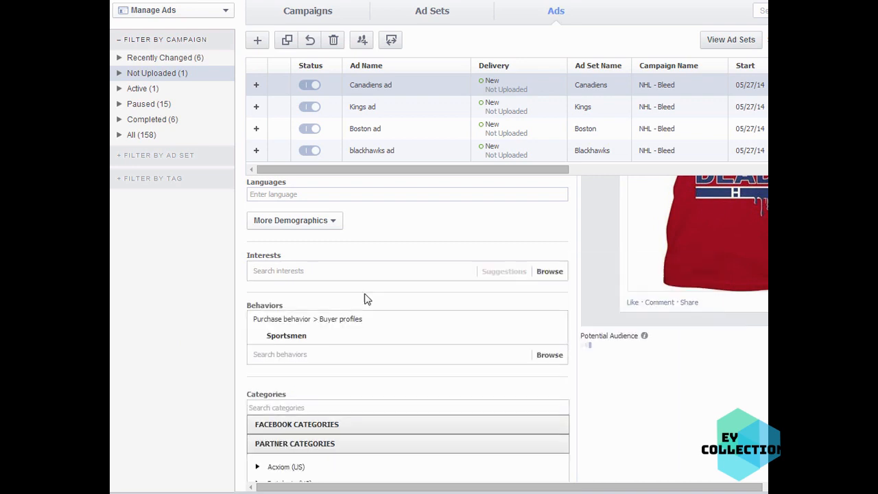
- Add Montreal Canadiens again as the only interest in the ad's audience
{"action": "left_click", "coordinate": [291, 271]}
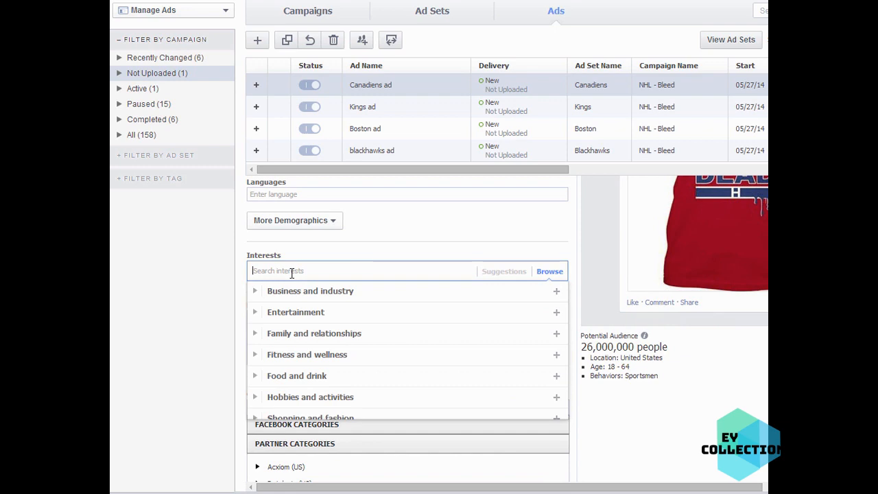
{"action": "type", "text": "montreal can"}
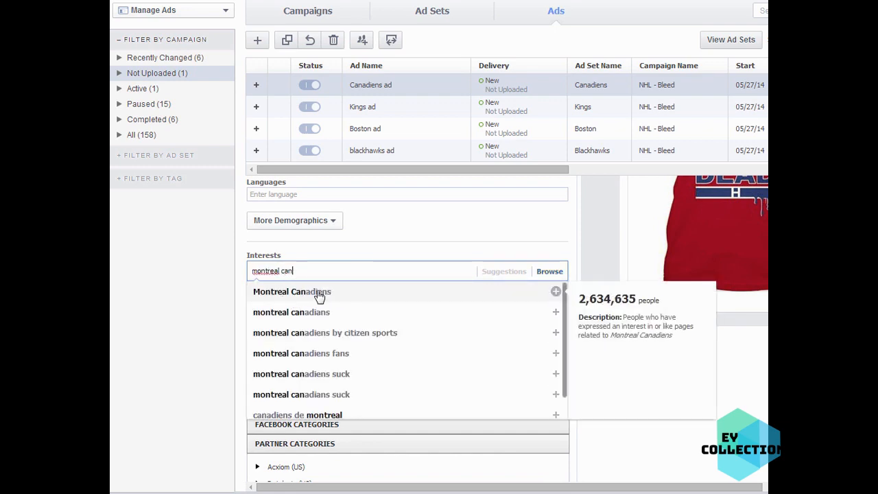
{"action": "left_click", "coordinate": [318, 293]}
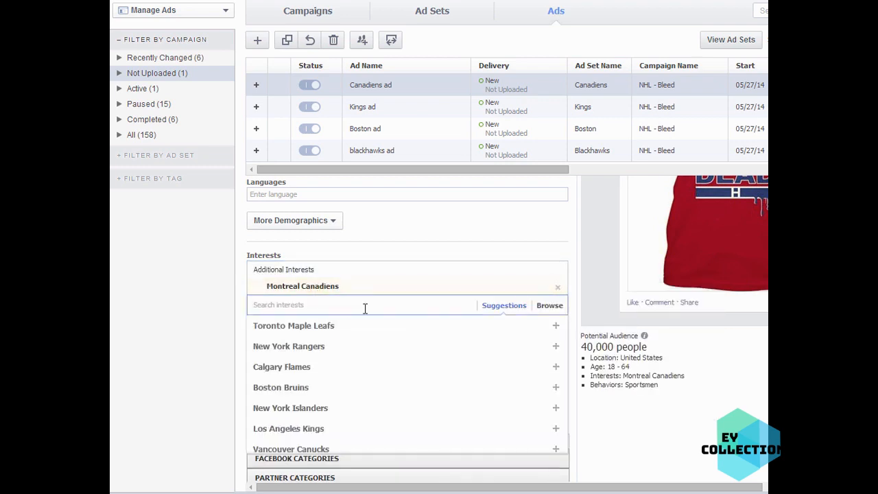
{"action": "scroll", "coordinate": [552, 417], "scroll_direction": "up", "scroll_amount": 5}
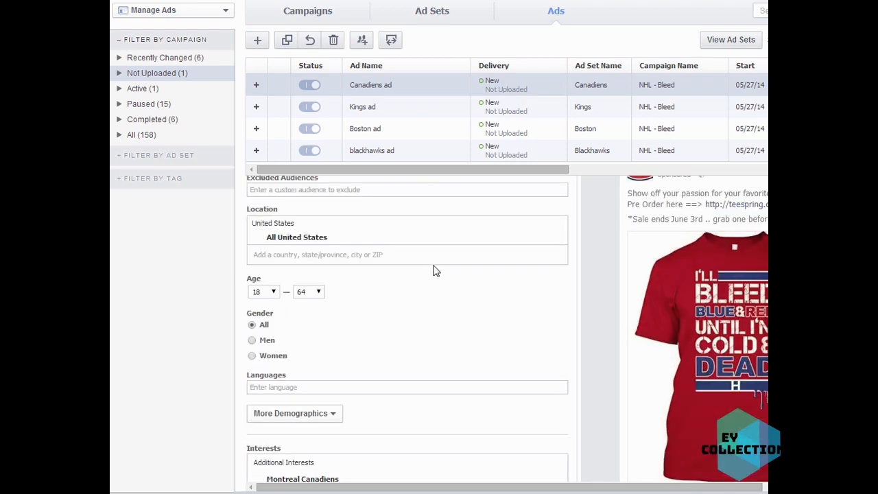
- Add Canada as a country to the Canadiens ad's audience locations
{"action": "left_click", "coordinate": [419, 255]}
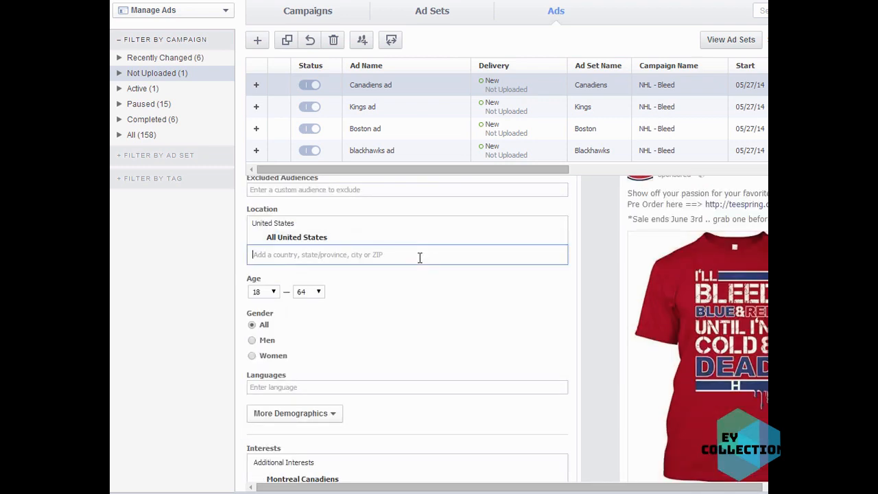
{"action": "type", "text": "canad"}
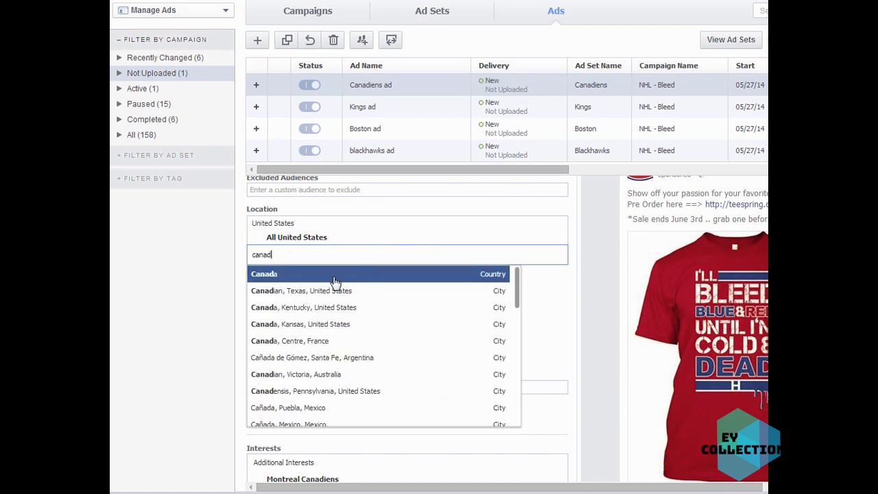
{"action": "left_click", "coordinate": [336, 278]}
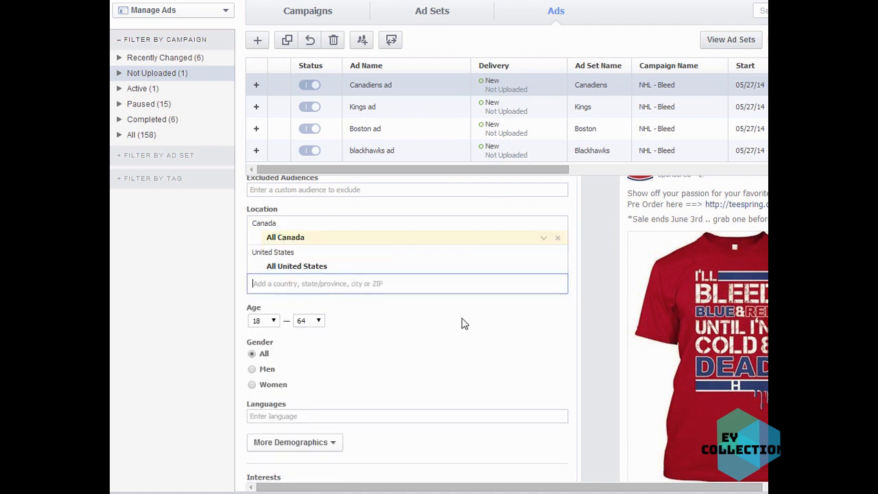
- Remove the Sportsmen buyer profile from the behaviors in the ad's audience
{"action": "scroll", "coordinate": [582, 373], "scroll_direction": "down", "scroll_amount": 4}
{"action": "scroll", "coordinate": [595, 371], "scroll_direction": "down", "scroll_amount": 2}
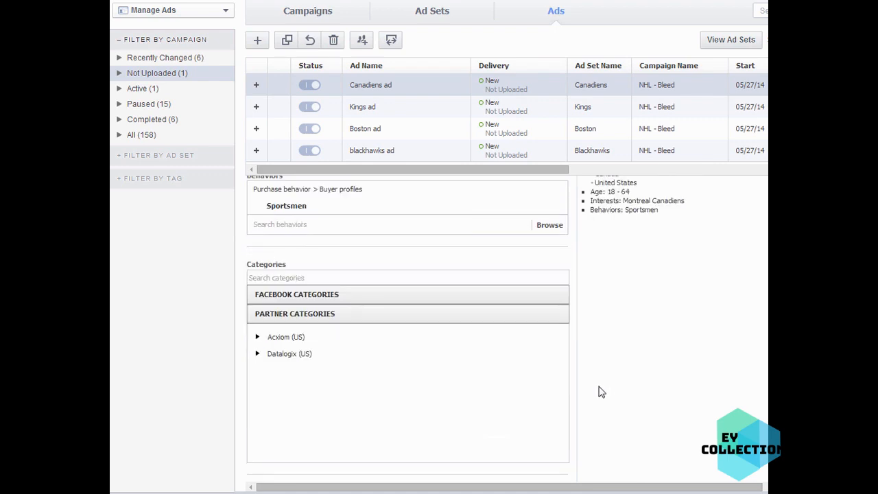
{"action": "scroll", "coordinate": [621, 402], "scroll_direction": "up", "scroll_amount": 1}
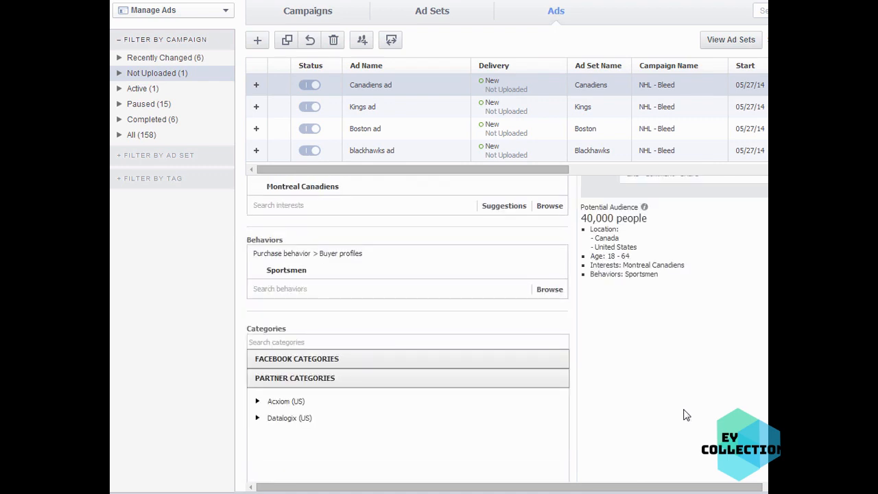
{"action": "scroll", "coordinate": [685, 414], "scroll_direction": "up", "scroll_amount": 1}
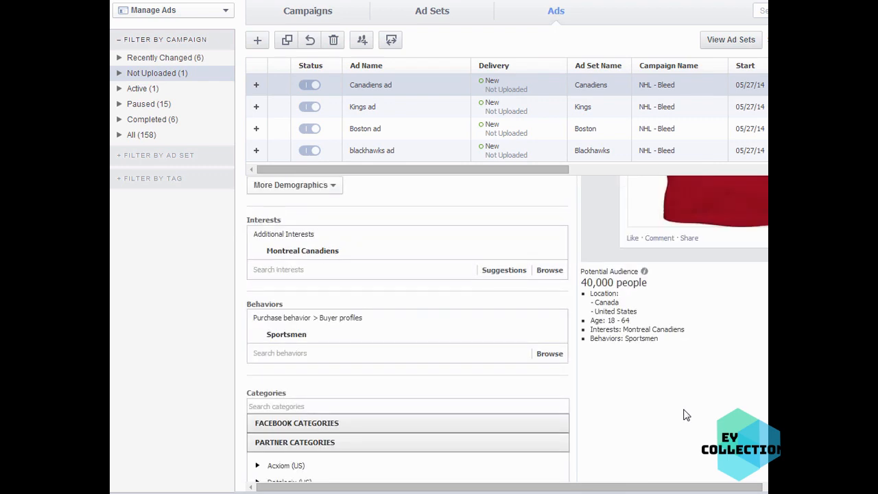
{"action": "left_click", "coordinate": [558, 338]}
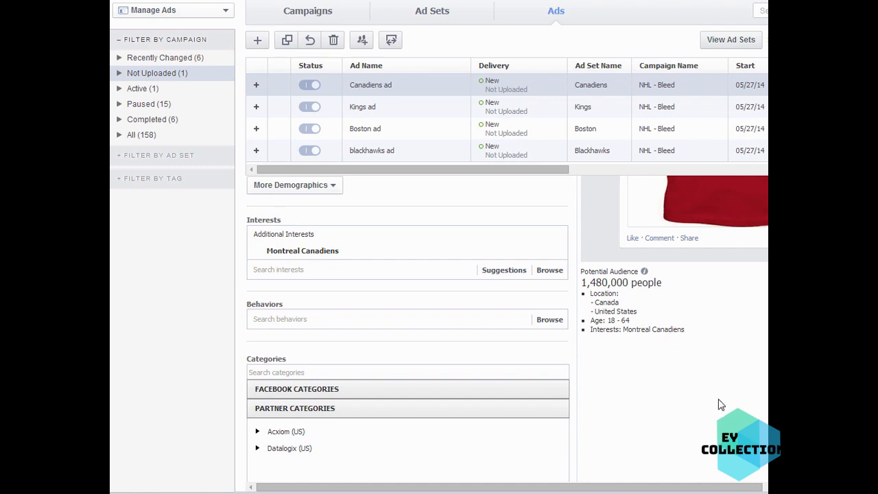
- Remove United States from the ad's audience locations, keeping only Canada
{"action": "scroll", "coordinate": [719, 405], "scroll_direction": "up", "scroll_amount": 2}
{"action": "scroll", "coordinate": [720, 404], "scroll_direction": "down", "scroll_amount": 1}
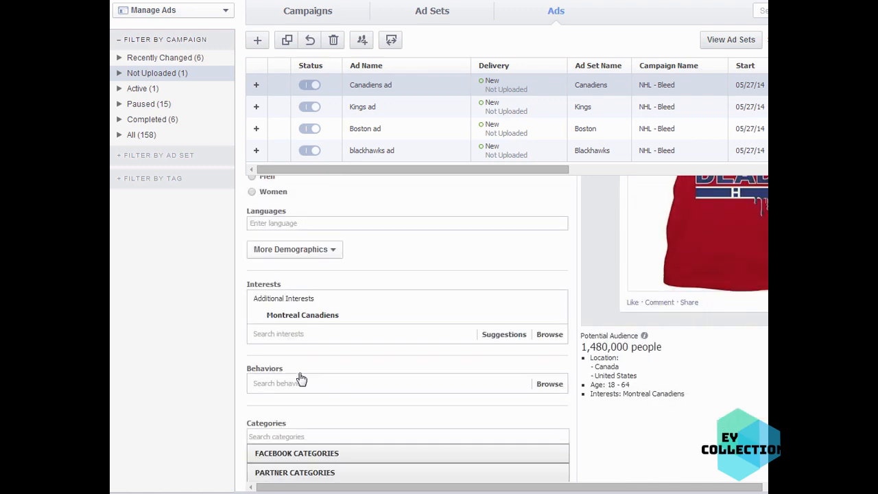
{"action": "scroll", "coordinate": [538, 314], "scroll_direction": "up", "scroll_amount": 2}
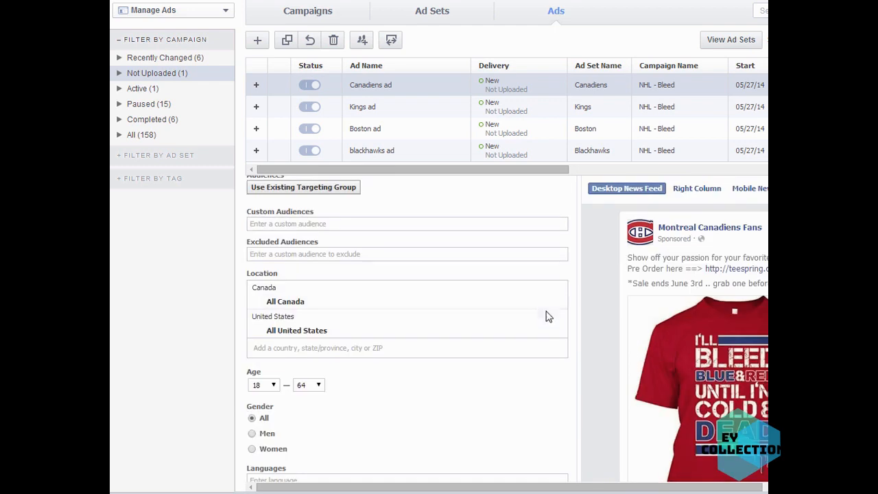
{"action": "left_click", "coordinate": [558, 332]}
- Try the Sportsmen behavior from the Purchase behavior buyer profiles on the ad's audience, and remove it again
{"action": "scroll", "coordinate": [569, 384], "scroll_direction": "down", "scroll_amount": 4}
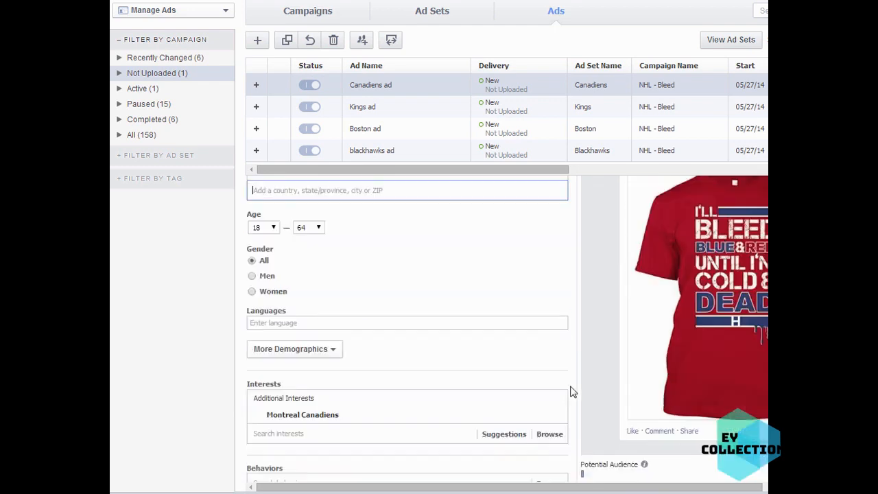
{"action": "left_click", "coordinate": [294, 354]}
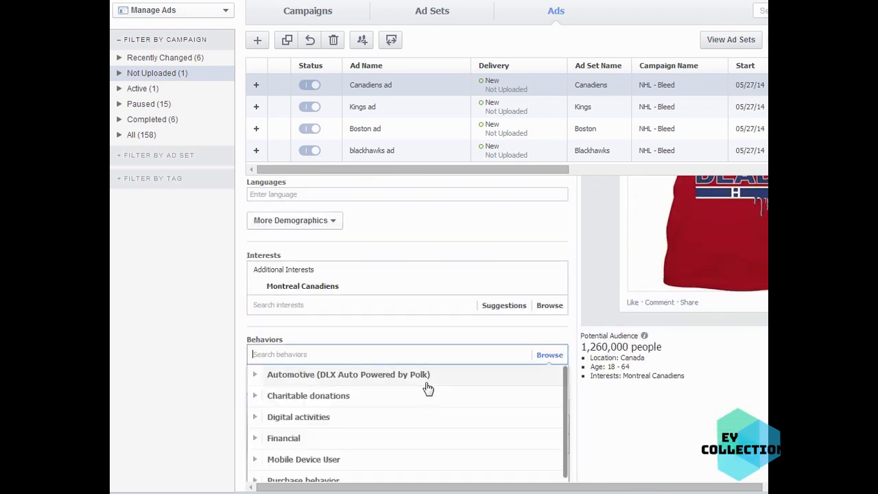
{"action": "scroll", "coordinate": [650, 449], "scroll_direction": "down", "scroll_amount": 1}
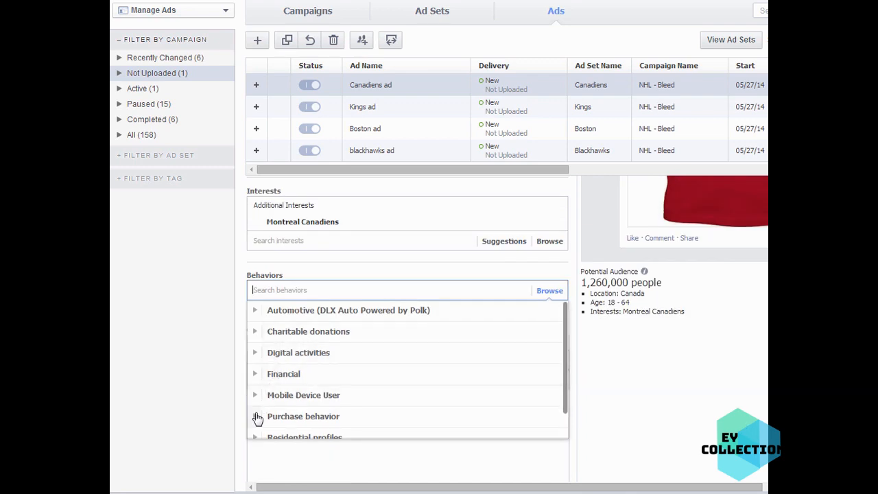
{"action": "left_click", "coordinate": [255, 416]}
{"action": "left_click", "coordinate": [263, 354]}
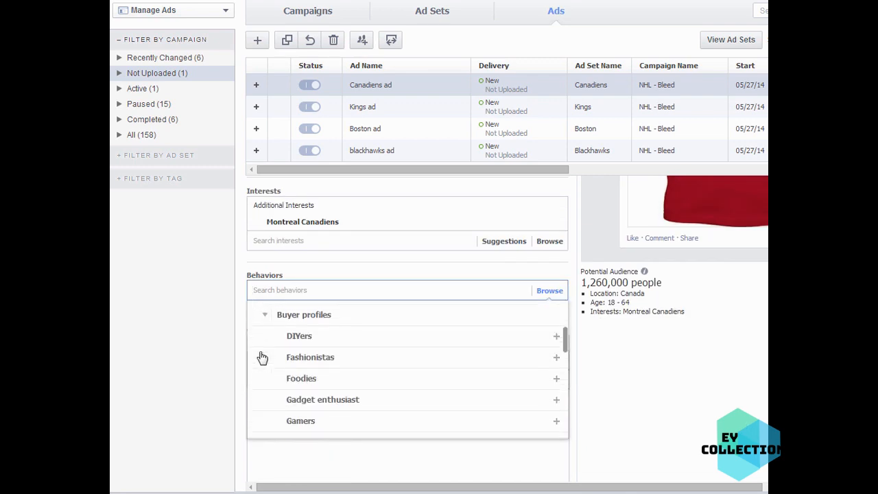
{"action": "scroll", "coordinate": [281, 395], "scroll_direction": "down", "scroll_amount": 3}
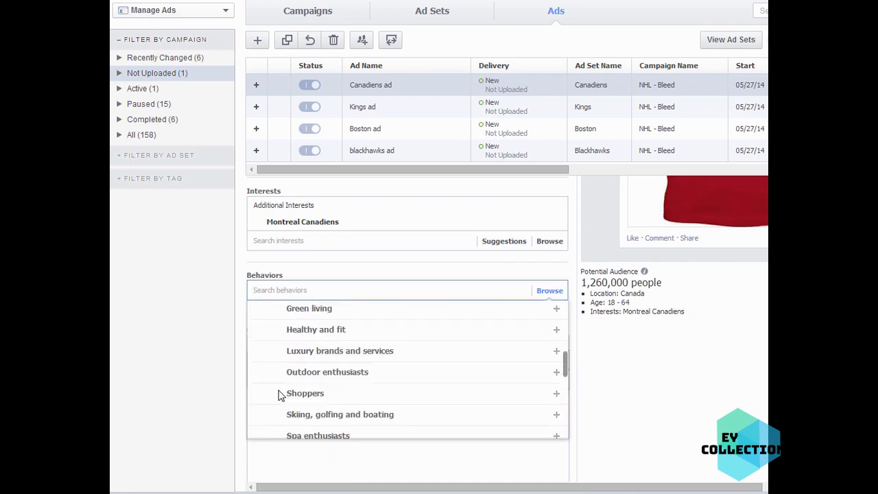
{"action": "scroll", "coordinate": [281, 396], "scroll_direction": "down", "scroll_amount": 3}
{"action": "left_click", "coordinate": [298, 392]}
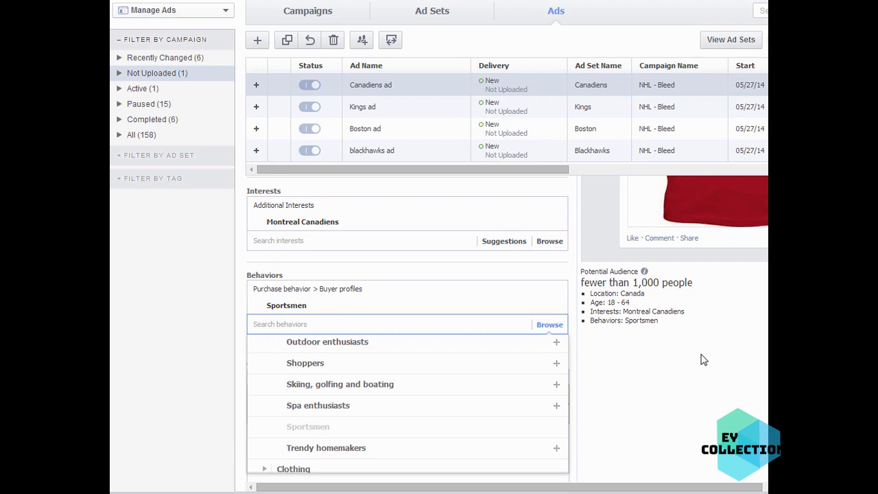
{"action": "left_click", "coordinate": [703, 360]}
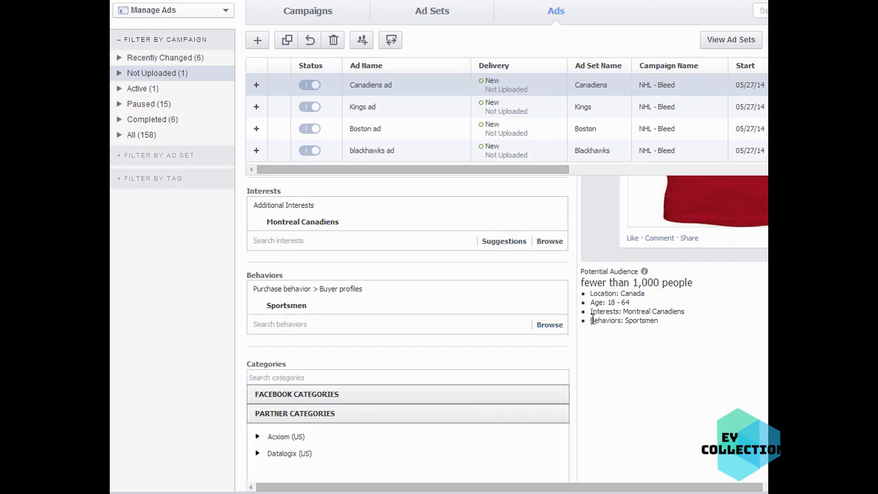
{"action": "left_click", "coordinate": [558, 308]}
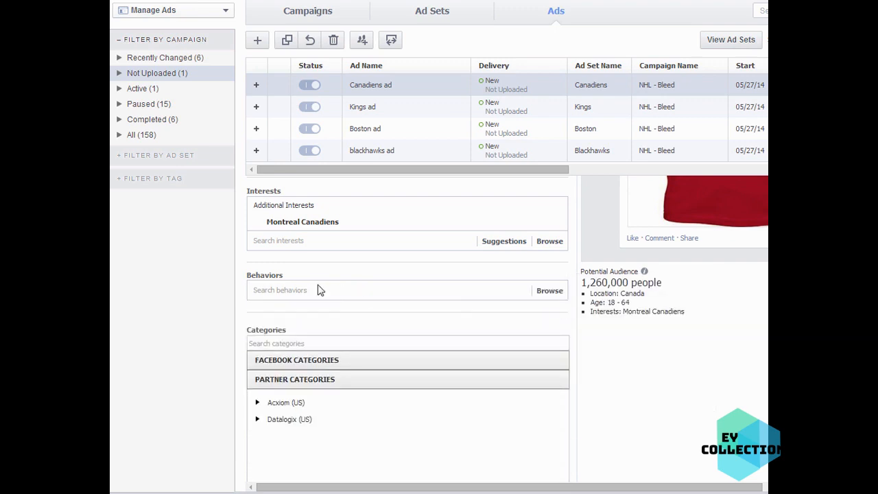
- Try the Online buyers behavior from the Purchase habits category on the ad's audience, and remove it again
{"action": "left_click", "coordinate": [300, 289]}
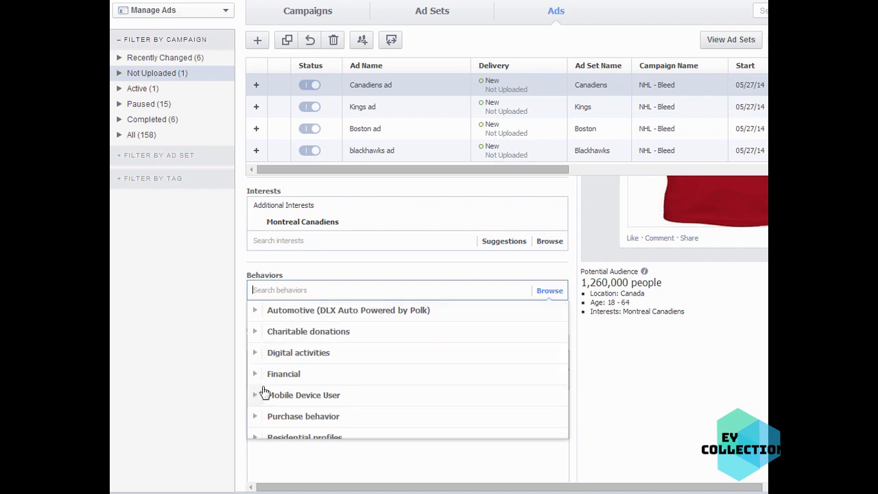
{"action": "scroll", "coordinate": [259, 393], "scroll_direction": "down", "scroll_amount": 2}
{"action": "left_click", "coordinate": [255, 385]}
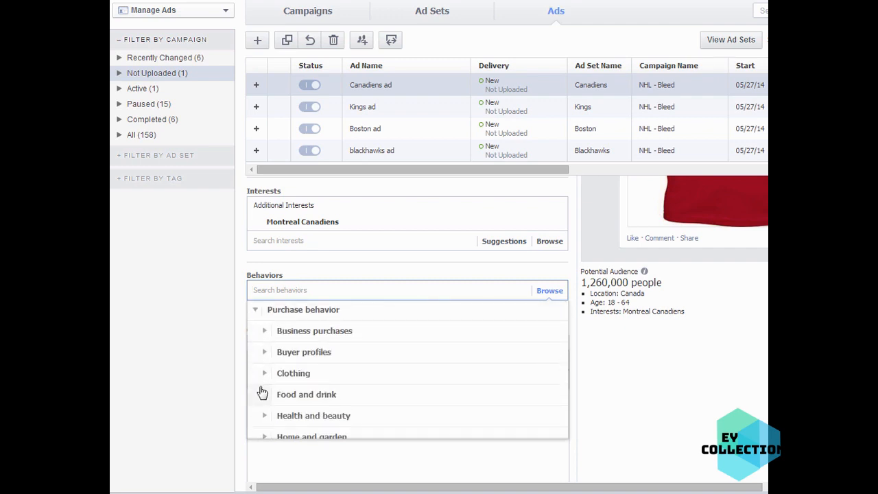
{"action": "scroll", "coordinate": [265, 372], "scroll_direction": "down", "scroll_amount": 1}
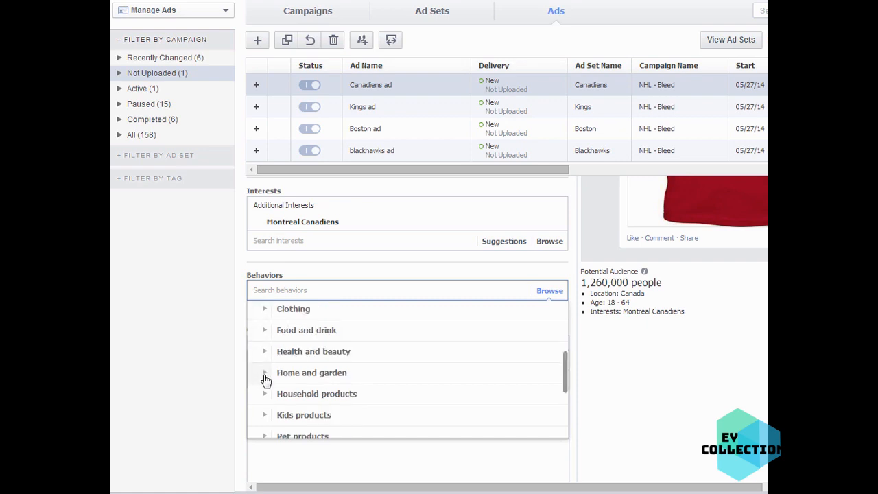
{"action": "scroll", "coordinate": [263, 390], "scroll_direction": "down", "scroll_amount": 1}
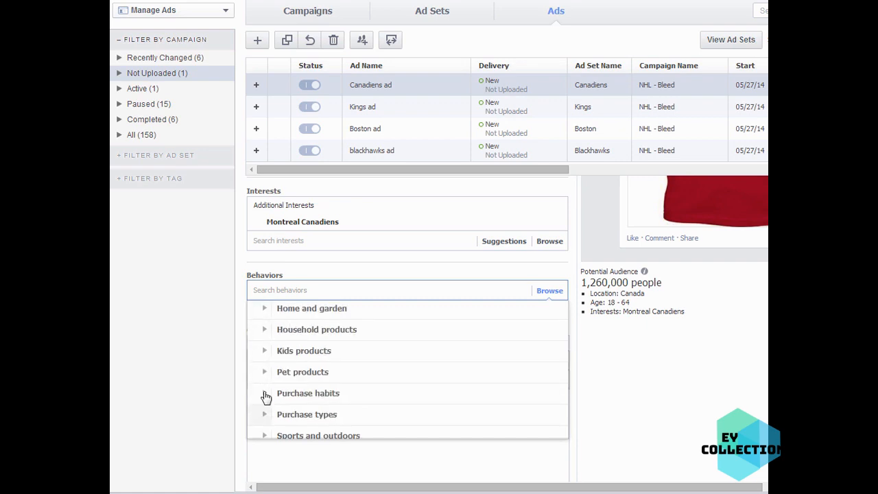
{"action": "left_click", "coordinate": [265, 393]}
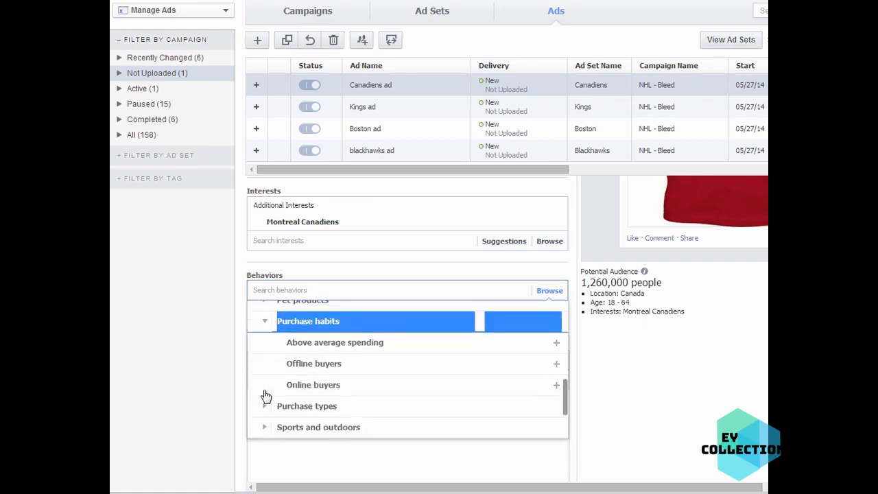
{"action": "left_click", "coordinate": [368, 376]}
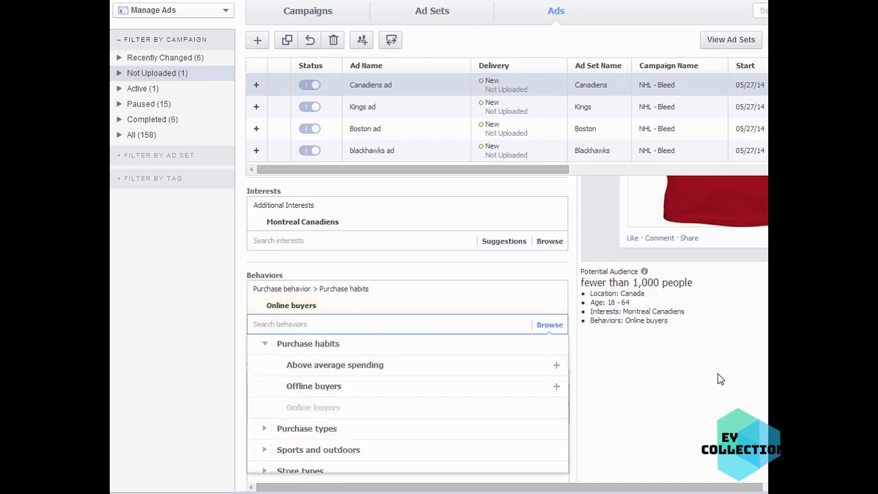
{"action": "mouse_move", "coordinate": [376, 416]}
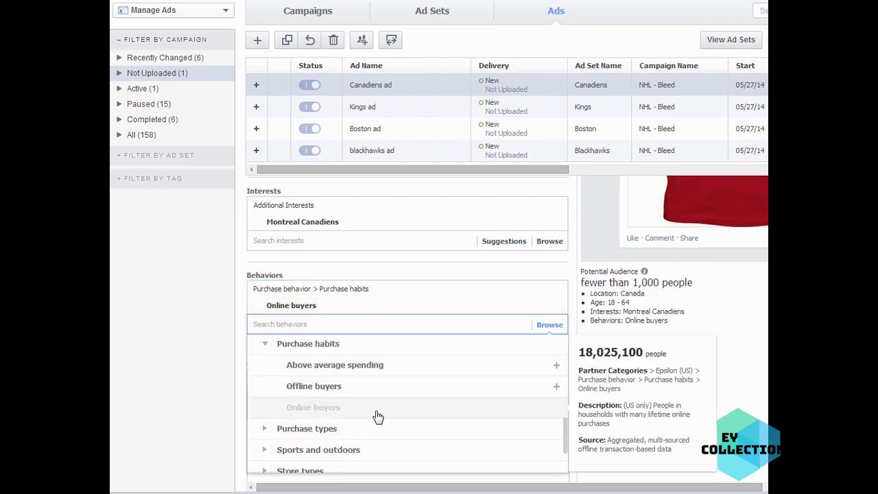
{"action": "left_click", "coordinate": [336, 412]}
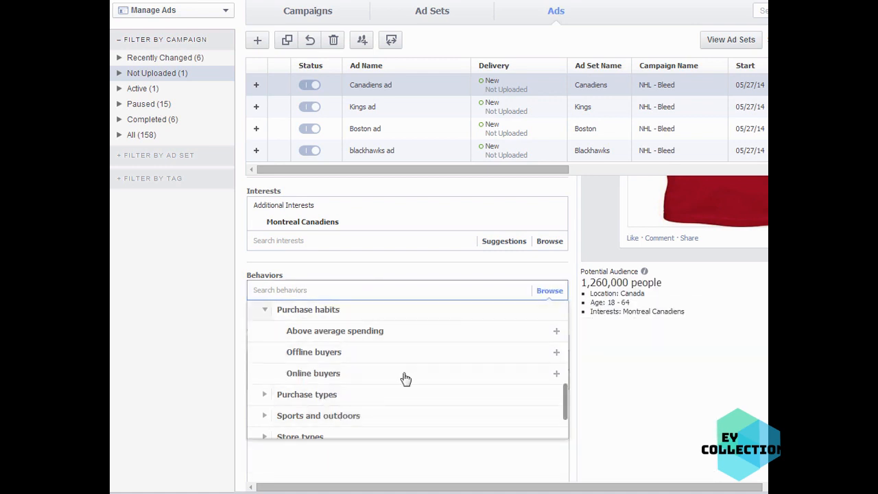
{"action": "left_click", "coordinate": [670, 368]}
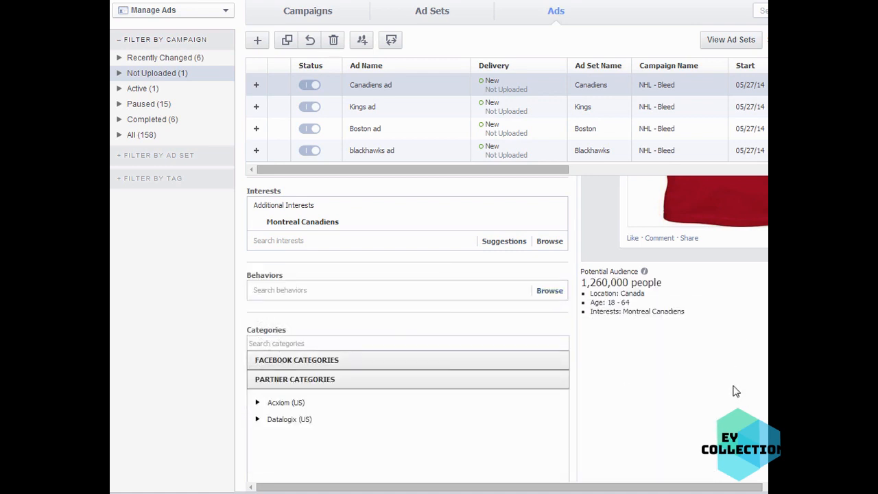
- Review the Canadiens ad's audience, optimization and pricing, and creative settings, including its page post, conversion pixel and placement
{"action": "scroll", "coordinate": [752, 389], "scroll_direction": "up", "scroll_amount": 5}
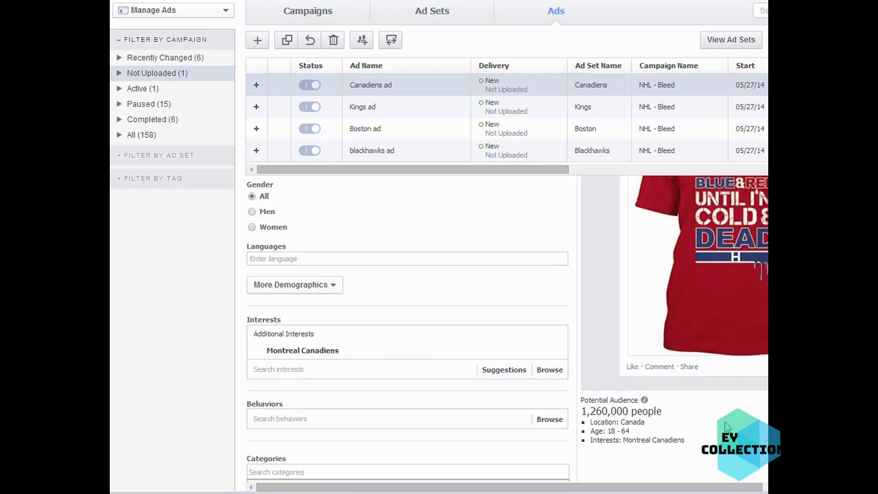
{"action": "scroll", "coordinate": [597, 390], "scroll_direction": "up", "scroll_amount": 3}
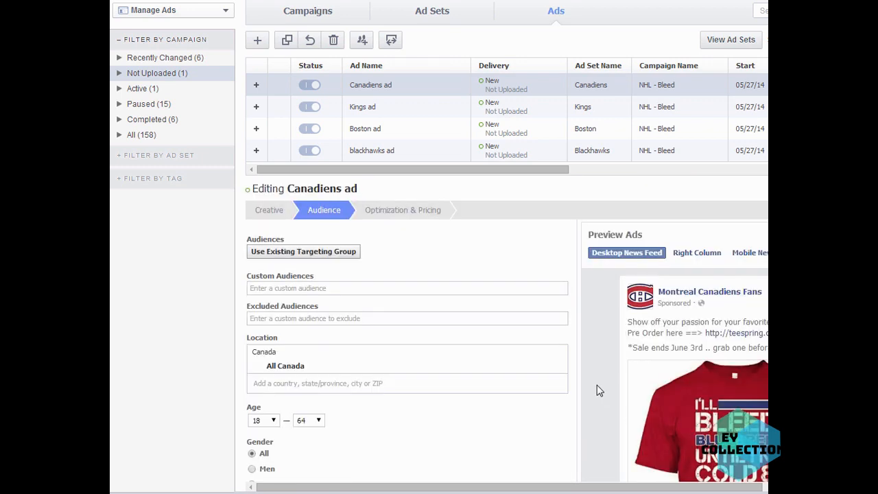
{"action": "scroll", "coordinate": [597, 388], "scroll_direction": "down", "scroll_amount": 6}
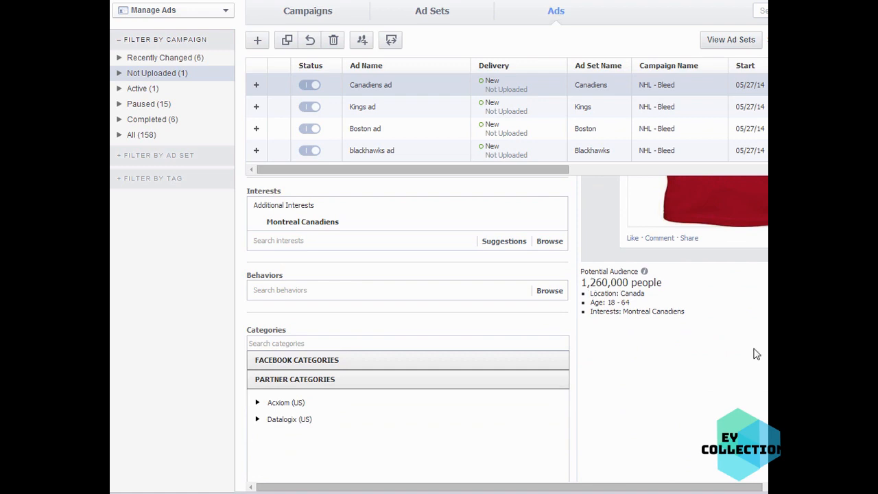
{"action": "scroll", "coordinate": [752, 357], "scroll_direction": "down", "scroll_amount": 2}
{"action": "scroll", "coordinate": [750, 370], "scroll_direction": "down", "scroll_amount": 2}
{"action": "scroll", "coordinate": [690, 386], "scroll_direction": "up", "scroll_amount": 8}
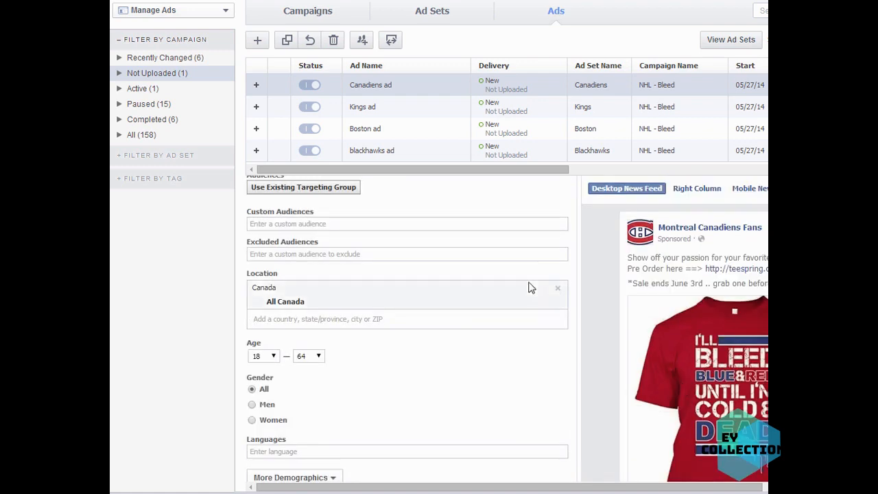
{"action": "left_click", "coordinate": [386, 214]}
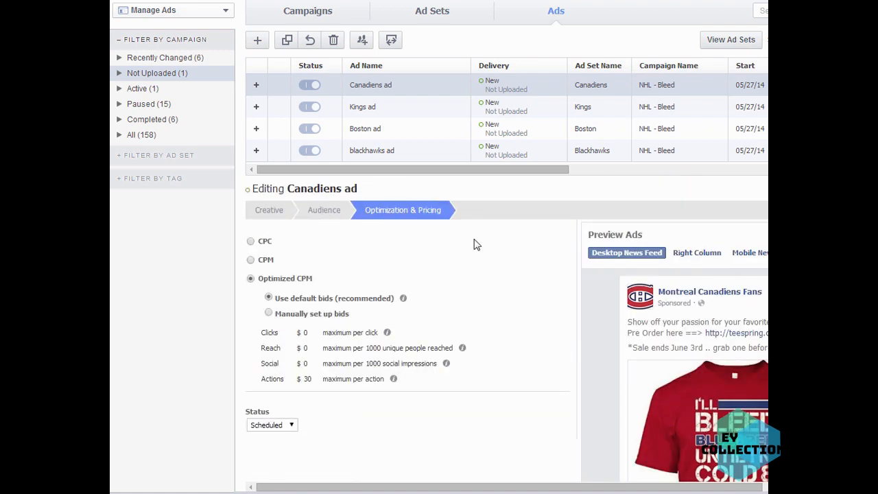
{"action": "left_click", "coordinate": [320, 213]}
{"action": "left_click", "coordinate": [265, 211]}
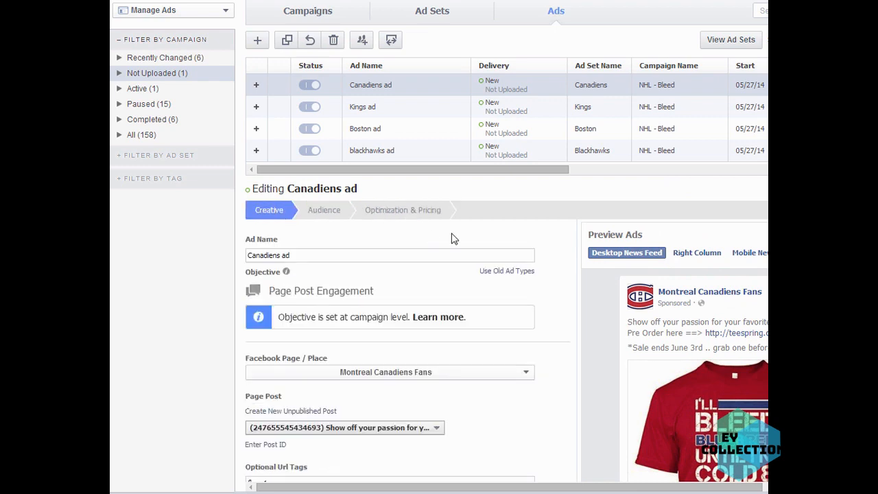
{"action": "scroll", "coordinate": [547, 344], "scroll_direction": "down", "scroll_amount": 2}
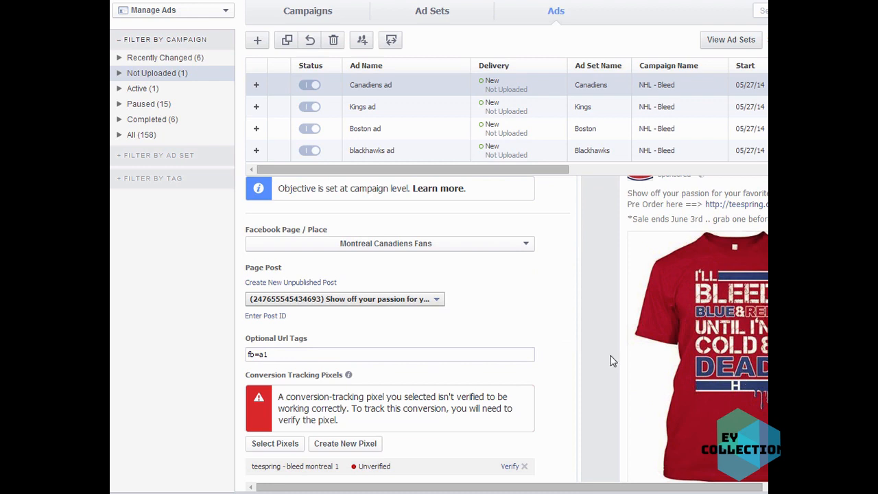
{"action": "scroll", "coordinate": [612, 361], "scroll_direction": "down", "scroll_amount": 3}
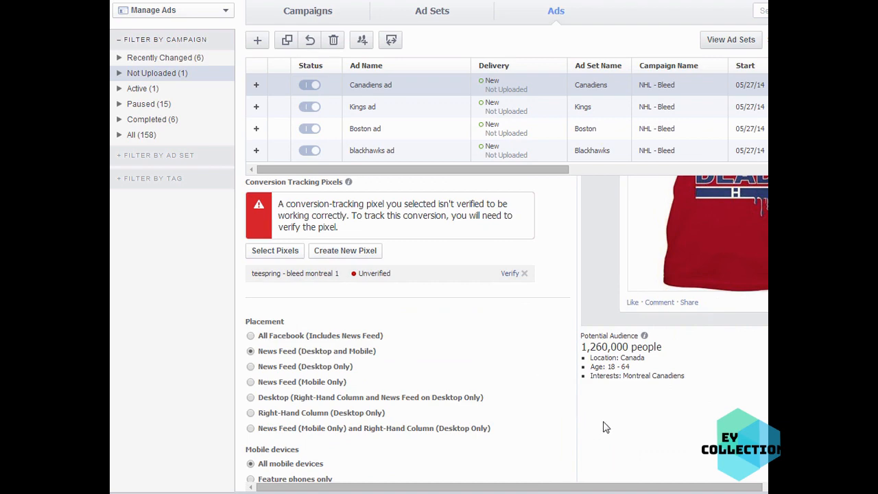
{"action": "scroll", "coordinate": [612, 423], "scroll_direction": "down", "scroll_amount": 2}
{"action": "scroll", "coordinate": [611, 421], "scroll_direction": "up", "scroll_amount": 5}
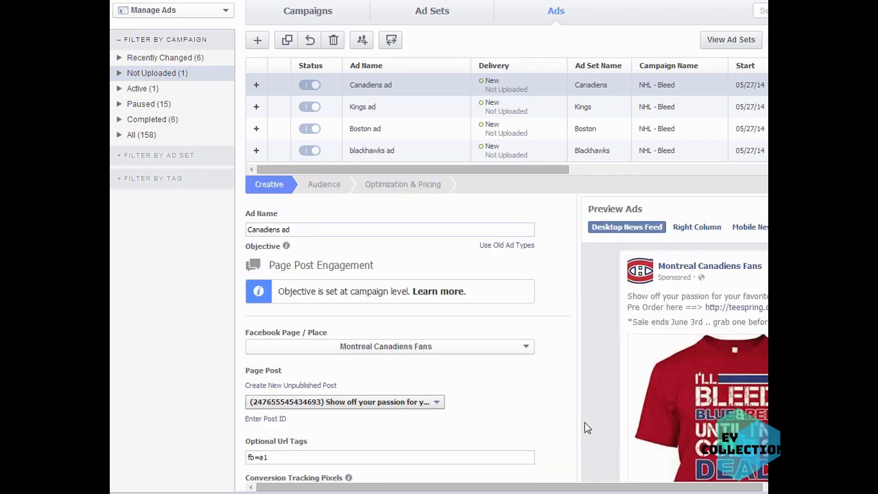
- Try United States as an additional location on the Canadiens ad's audience, check the potential audience, and remove it again
{"action": "left_click", "coordinate": [324, 211]}
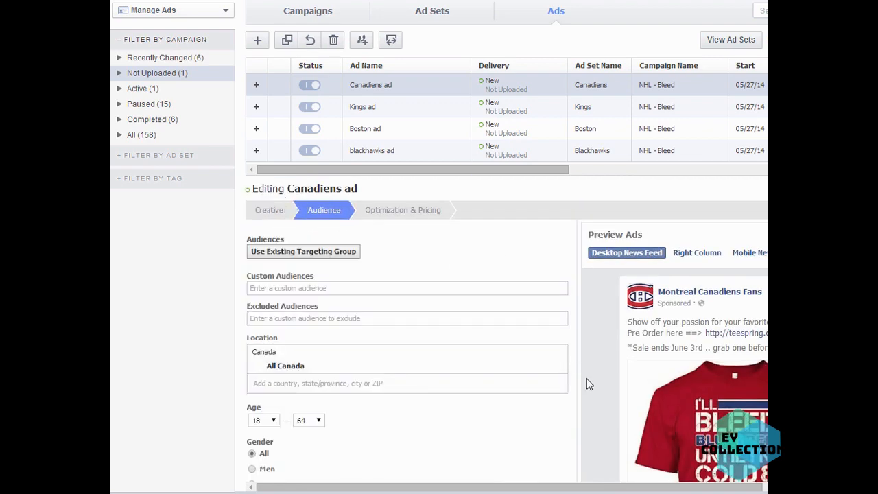
{"action": "scroll", "coordinate": [587, 384], "scroll_direction": "down", "scroll_amount": 1}
{"action": "scroll", "coordinate": [452, 362], "scroll_direction": "down", "scroll_amount": 1}
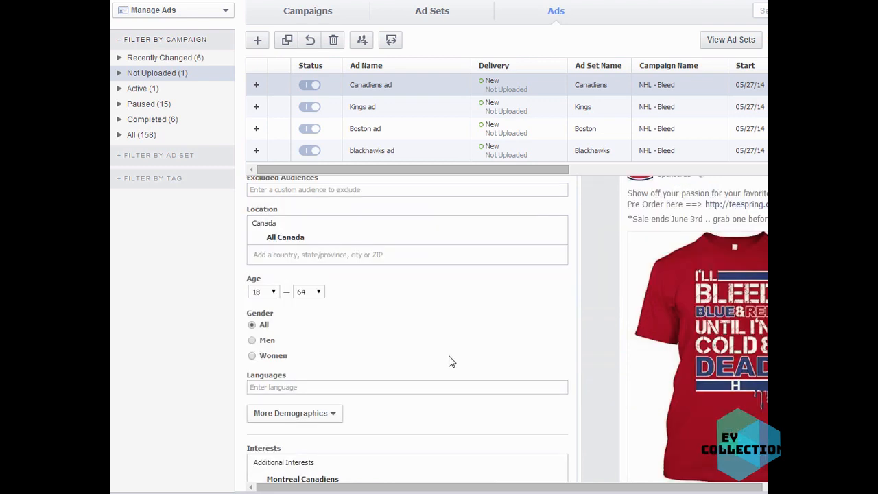
{"action": "left_click", "coordinate": [370, 254]}
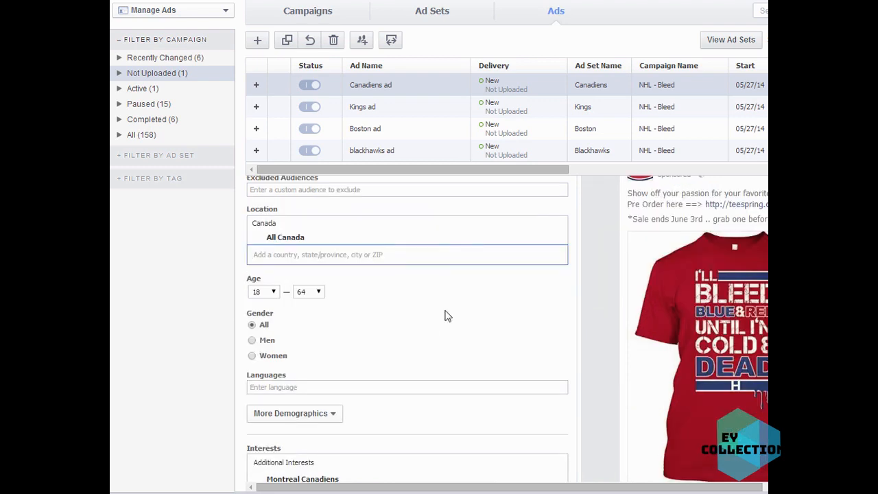
{"action": "type", "text": "unit"}
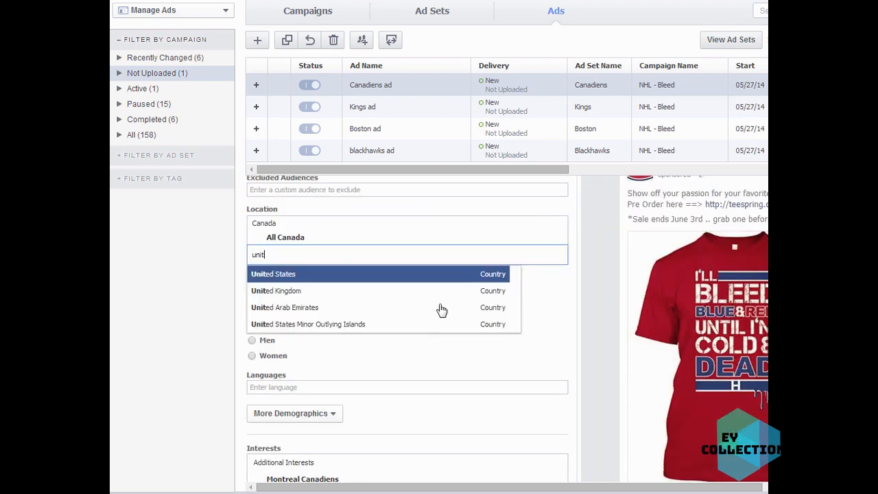
{"action": "left_click", "coordinate": [431, 274]}
{"action": "scroll", "coordinate": [599, 331], "scroll_direction": "down", "scroll_amount": 1}
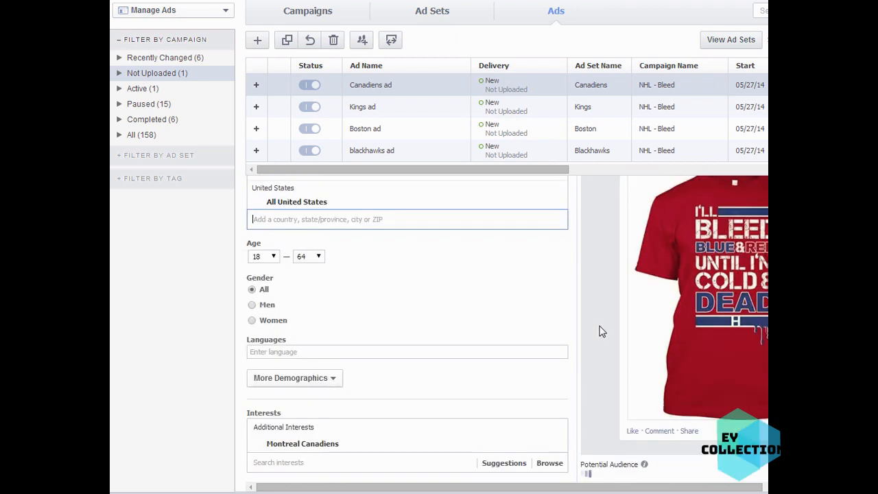
{"action": "scroll", "coordinate": [598, 332], "scroll_direction": "down", "scroll_amount": 1}
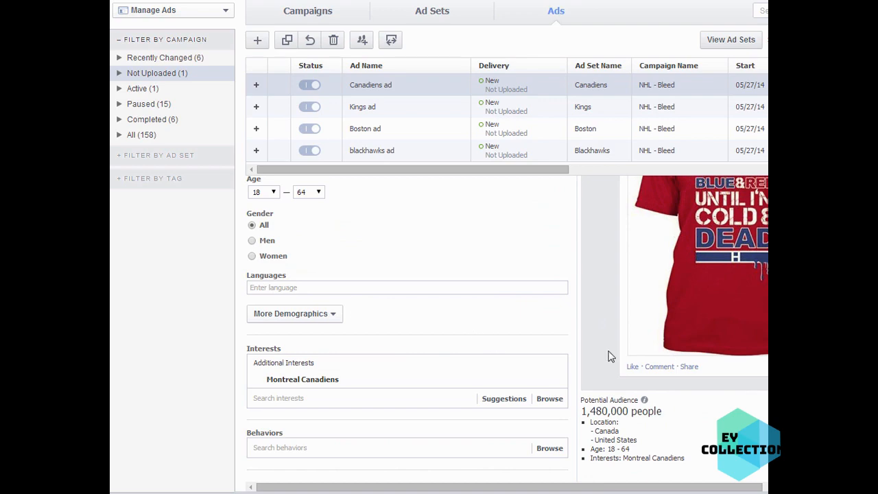
{"action": "scroll", "coordinate": [597, 352], "scroll_direction": "down", "scroll_amount": 1}
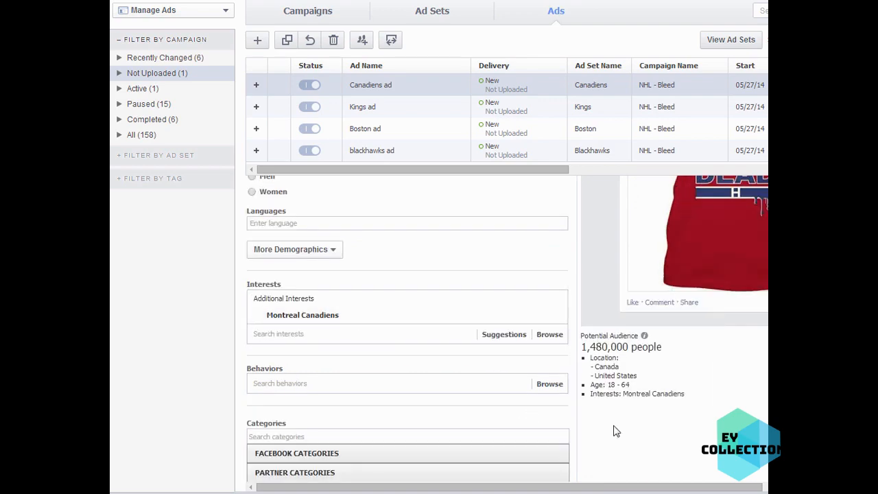
{"action": "scroll", "coordinate": [630, 436], "scroll_direction": "down", "scroll_amount": 2}
{"action": "scroll", "coordinate": [629, 436], "scroll_direction": "up", "scroll_amount": 5}
{"action": "scroll", "coordinate": [629, 436], "scroll_direction": "up", "scroll_amount": 2}
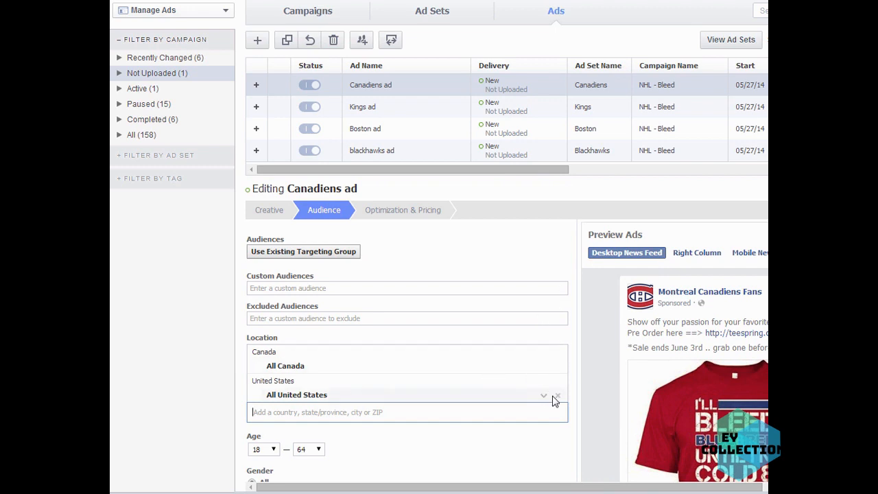
{"action": "left_click", "coordinate": [558, 396]}
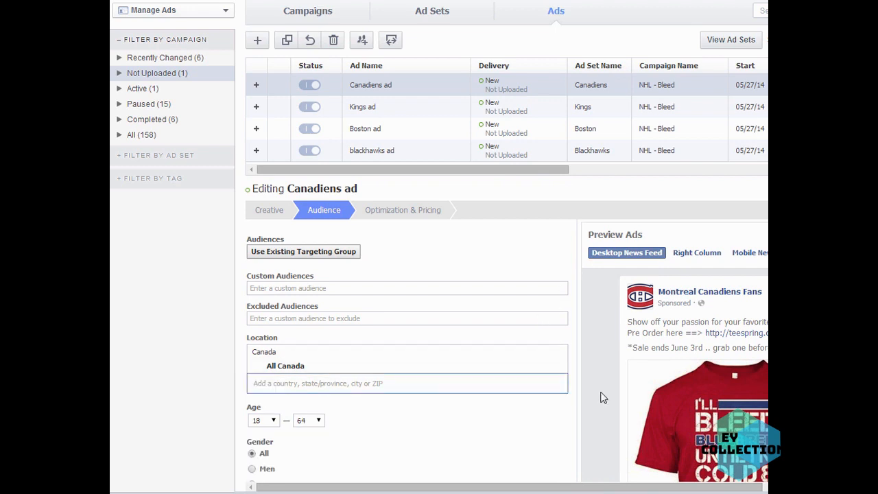
- Review the Canadiens ad's audience settings from location to connections, including the potential audience, and return to its creative settings
{"action": "scroll", "coordinate": [609, 411], "scroll_direction": "down", "scroll_amount": 1}
{"action": "scroll", "coordinate": [609, 411], "scroll_direction": "down", "scroll_amount": 1}
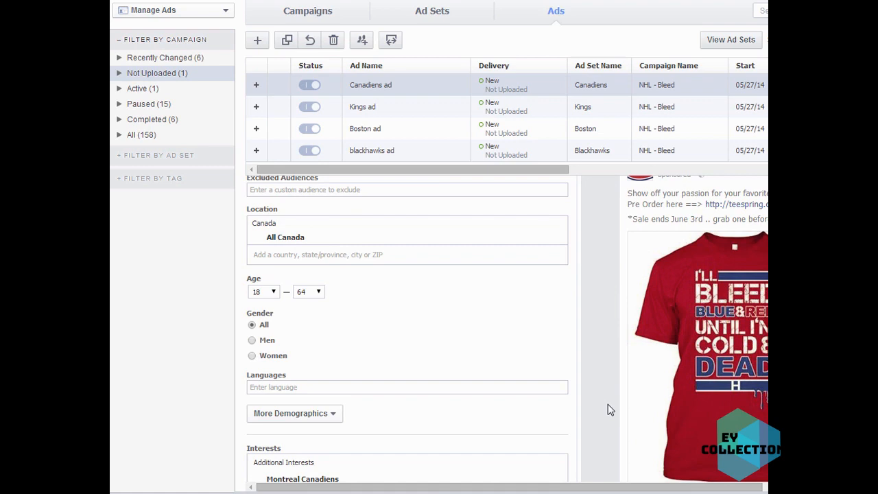
{"action": "scroll", "coordinate": [594, 384], "scroll_direction": "down", "scroll_amount": 2}
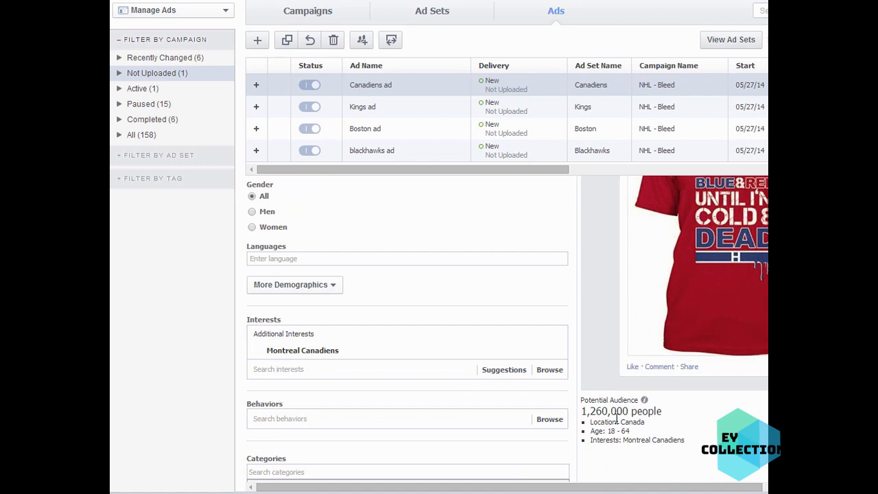
{"action": "scroll", "coordinate": [614, 421], "scroll_direction": "down", "scroll_amount": 4}
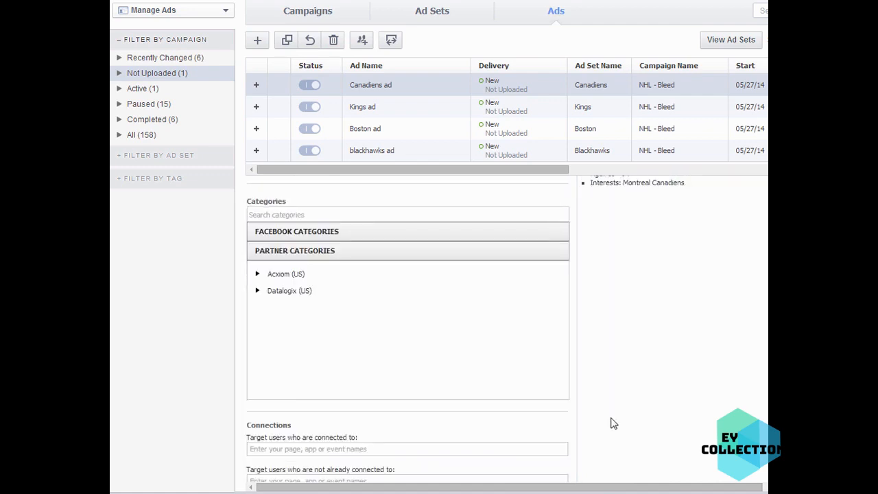
{"action": "scroll", "coordinate": [613, 423], "scroll_direction": "down", "scroll_amount": 4}
{"action": "scroll", "coordinate": [614, 424], "scroll_direction": "up", "scroll_amount": 10}
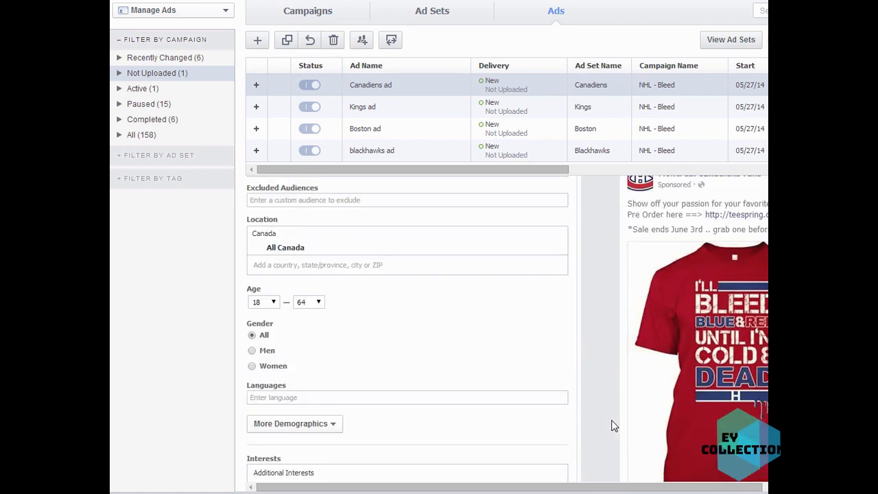
{"action": "scroll", "coordinate": [614, 425], "scroll_direction": "up", "scroll_amount": 2}
{"action": "left_click", "coordinate": [278, 211]}
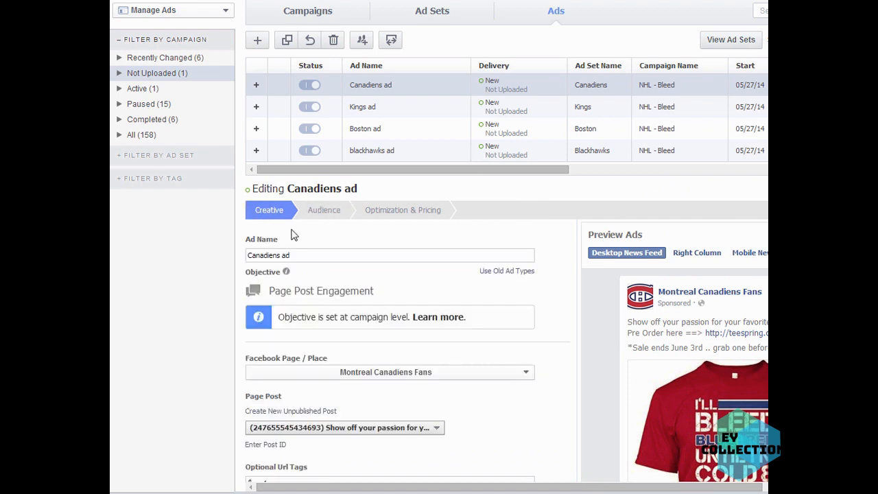
- Duplicate the Canadiens ad set within the existing NHL - Bleed campaign and name the copy Rangers
{"action": "left_click", "coordinate": [444, 12]}
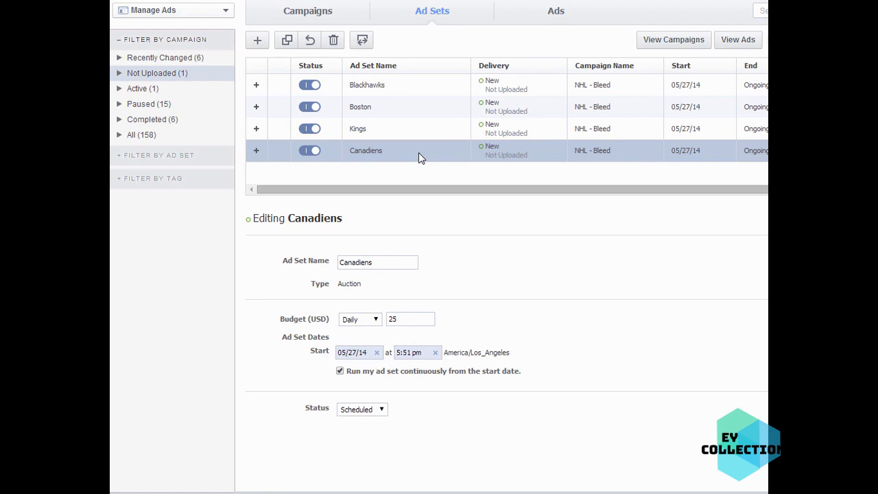
{"action": "left_click", "coordinate": [287, 42]}
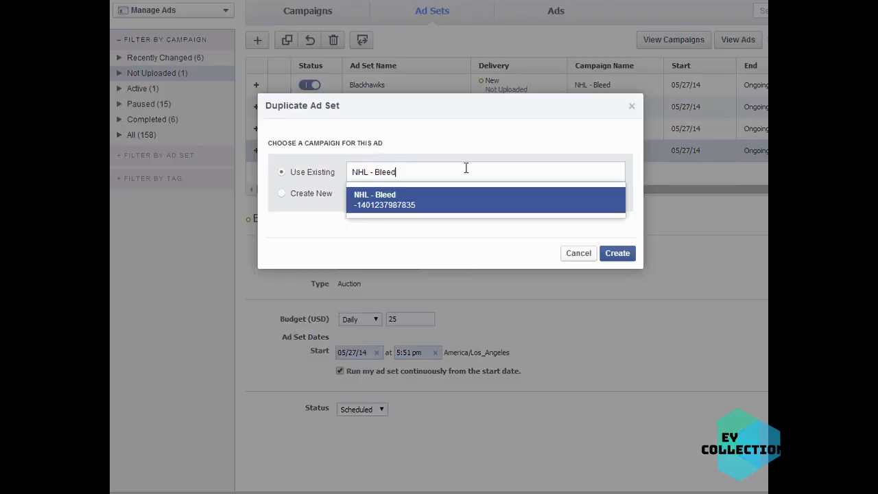
{"action": "left_click", "coordinate": [619, 255]}
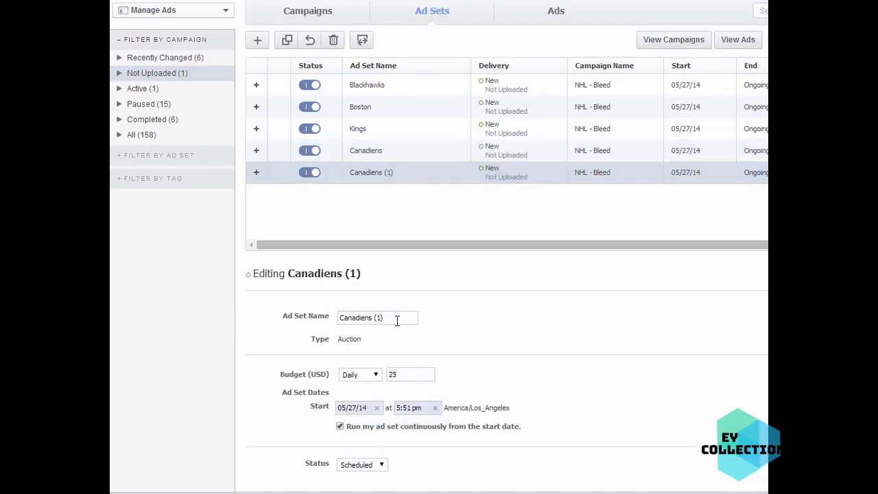
{"action": "left_click_drag", "start_coordinate": [396, 317], "coordinate": [316, 321]}
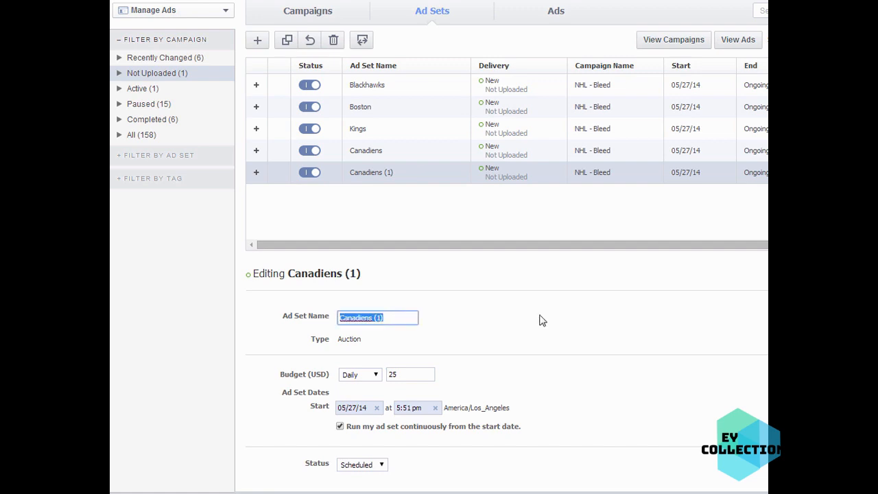
{"action": "type", "text": "Ranger"}
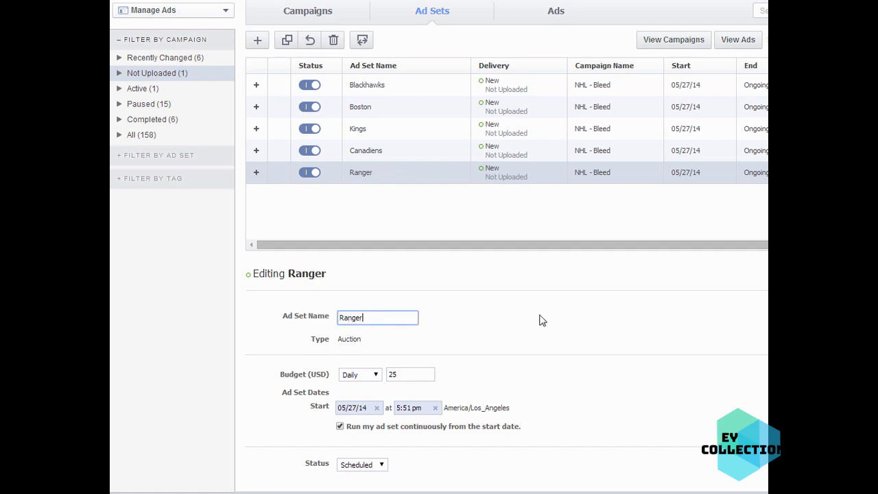
{"action": "type", "text": "s"}
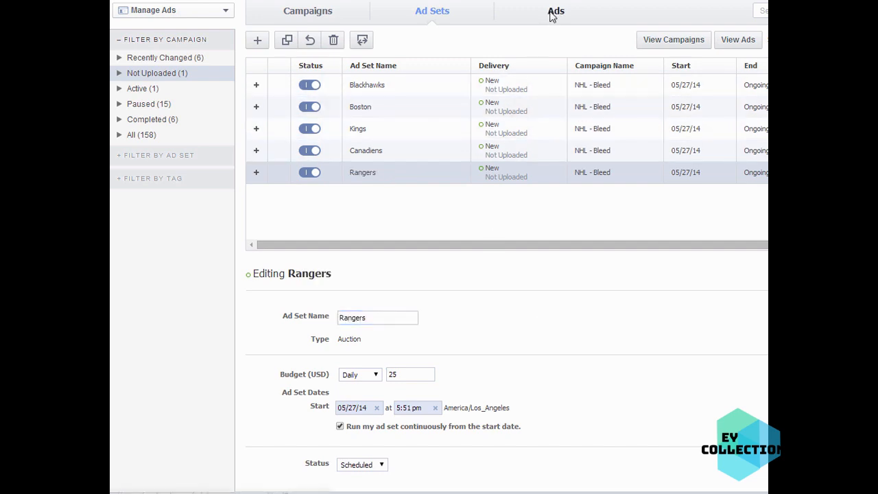
- Rename the duplicated ad in the Rangers ad set as Rangers ad
{"action": "left_click", "coordinate": [552, 13]}
{"action": "left_click_drag", "start_coordinate": [605, 174], "coordinate": [608, 210]}
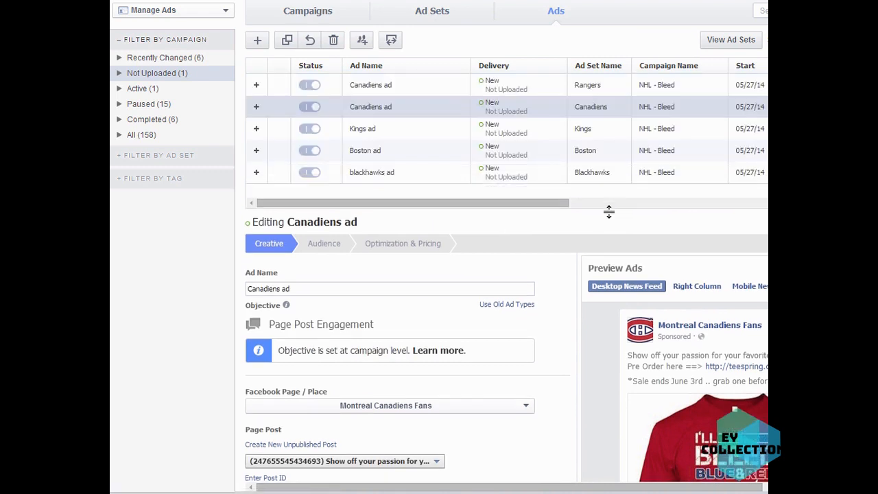
{"action": "left_click", "coordinate": [603, 86]}
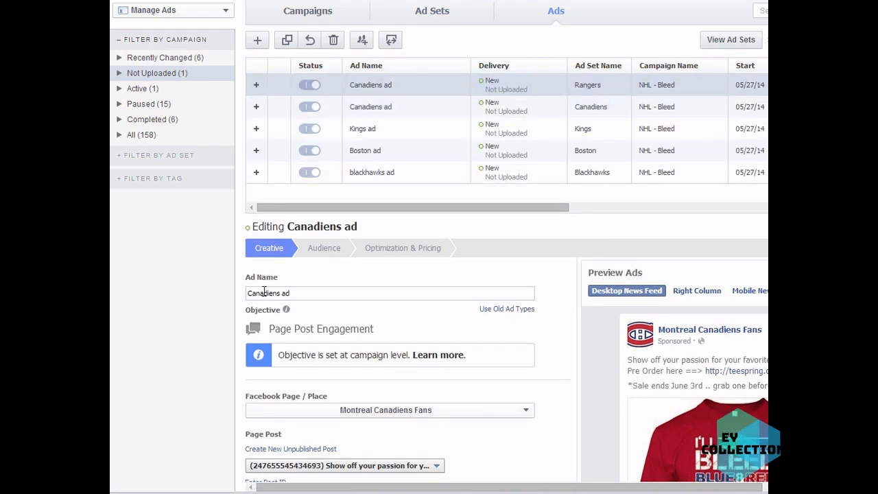
{"action": "double_click", "coordinate": [266, 293]}
{"action": "type", "text": "Rang"}
{"action": "type", "text": "ers"}
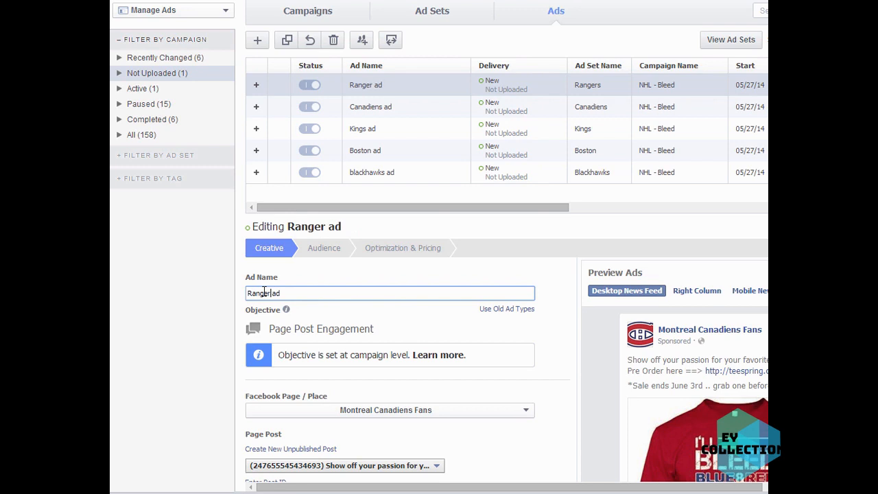
{"action": "left_click", "coordinate": [579, 408]}
- Set the Rangers ad's Facebook page to New York Rangers Fans and its page post to the "Show off your passion" post
{"action": "scroll", "coordinate": [579, 408], "scroll_direction": "down", "scroll_amount": 2}
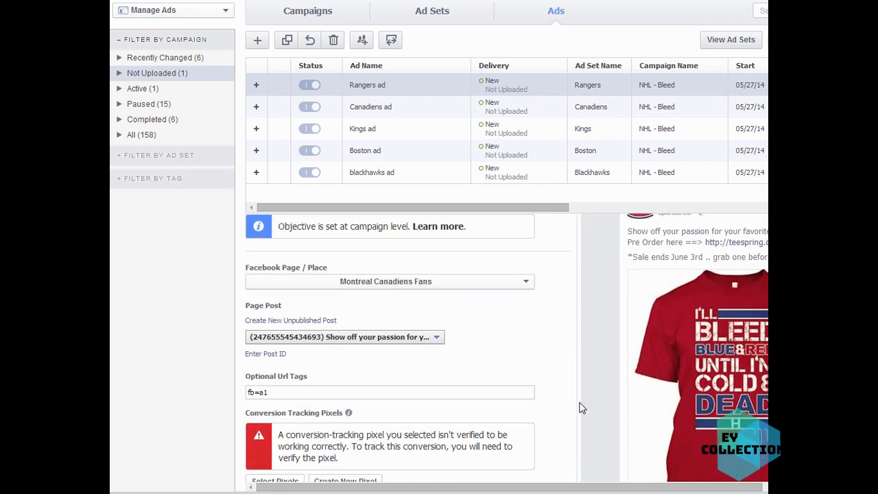
{"action": "left_click", "coordinate": [406, 283]}
{"action": "scroll", "coordinate": [382, 362], "scroll_direction": "down", "scroll_amount": 4}
{"action": "scroll", "coordinate": [380, 363], "scroll_direction": "down", "scroll_amount": 10}
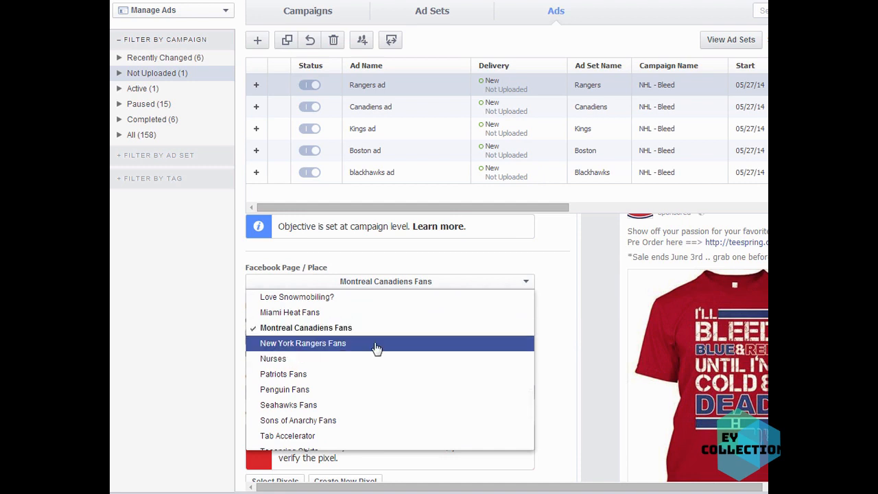
{"action": "left_click", "coordinate": [376, 343]}
{"action": "left_click", "coordinate": [440, 352]}
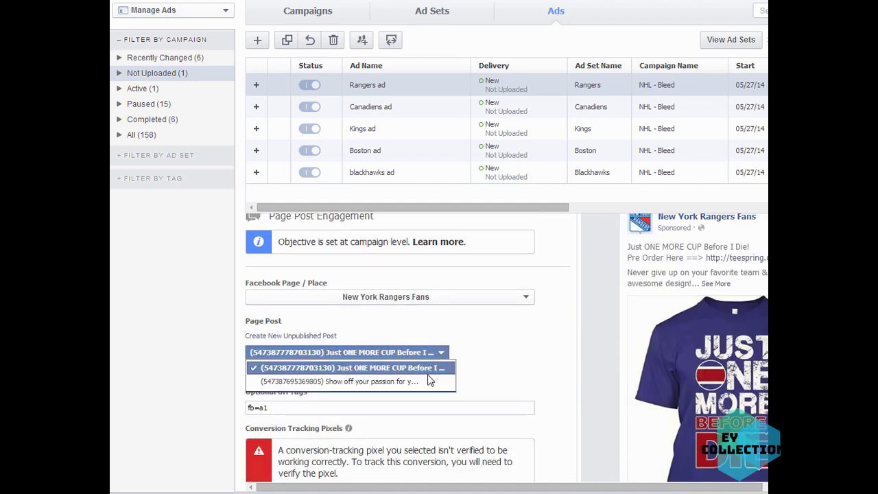
{"action": "left_click", "coordinate": [431, 381]}
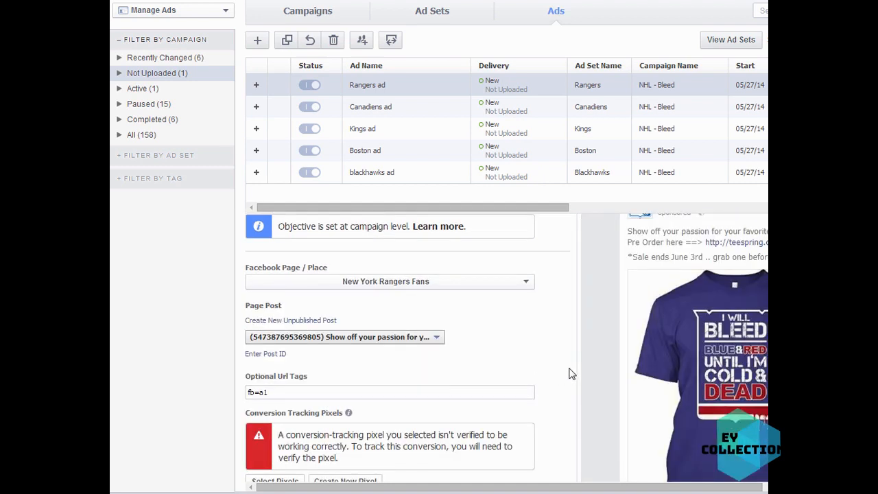
- Replace the Rangers ad's conversion-tracking pixel with teespring - bleed rangers 1
{"action": "scroll", "coordinate": [568, 373], "scroll_direction": "down", "scroll_amount": 2}
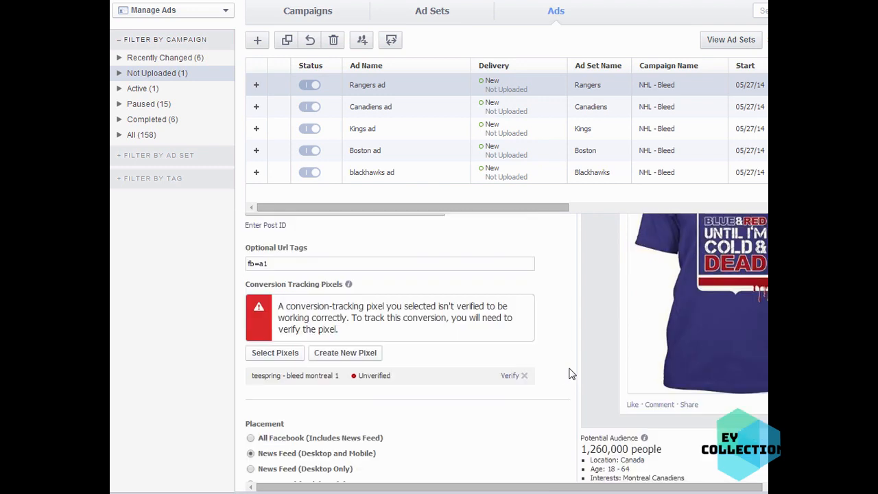
{"action": "left_click", "coordinate": [524, 375]}
{"action": "left_click", "coordinate": [274, 301]}
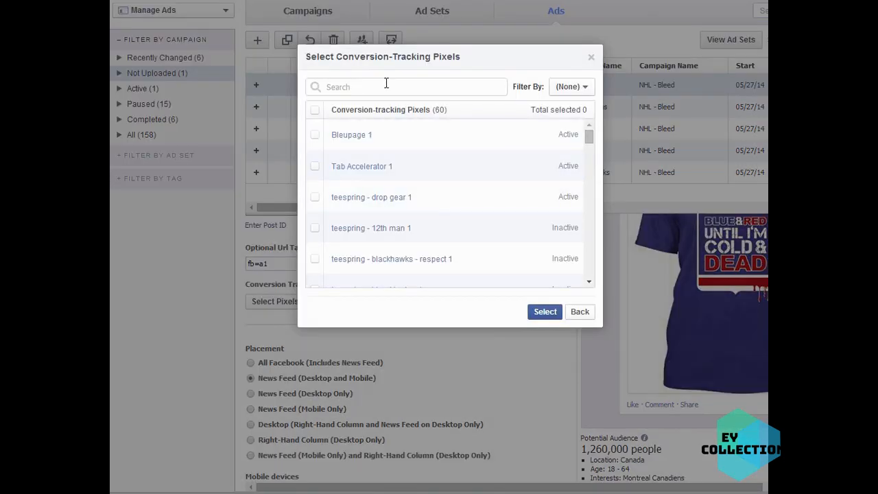
{"action": "type", "text": "ra"}
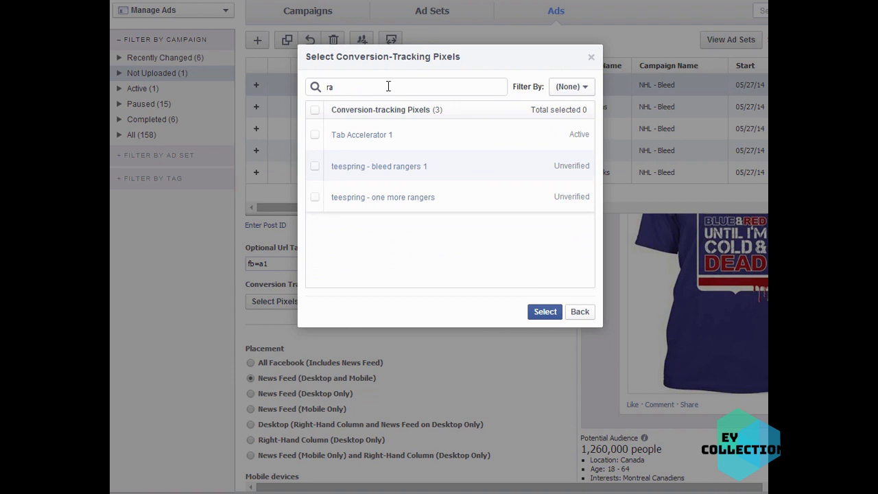
{"action": "left_click", "coordinate": [421, 170]}
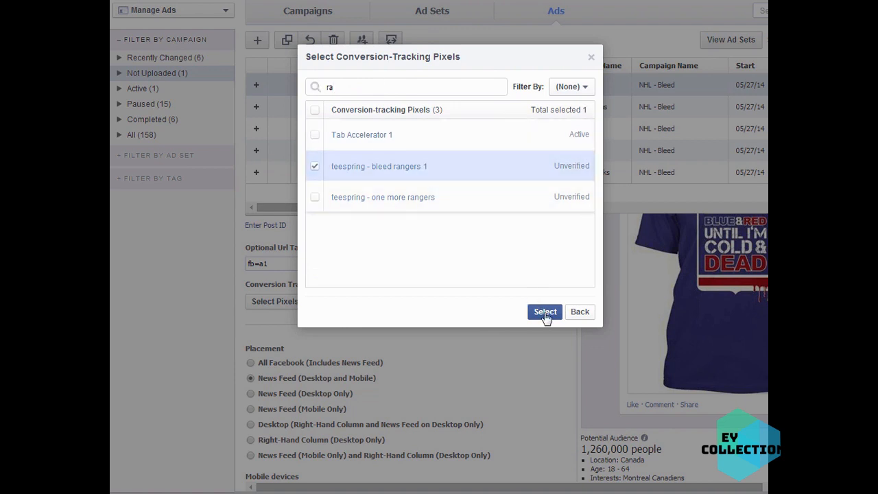
{"action": "left_click", "coordinate": [547, 314]}
- Replace Canada with United States as the location of the Rangers ad's audience
{"action": "scroll", "coordinate": [574, 417], "scroll_direction": "up", "scroll_amount": 10}
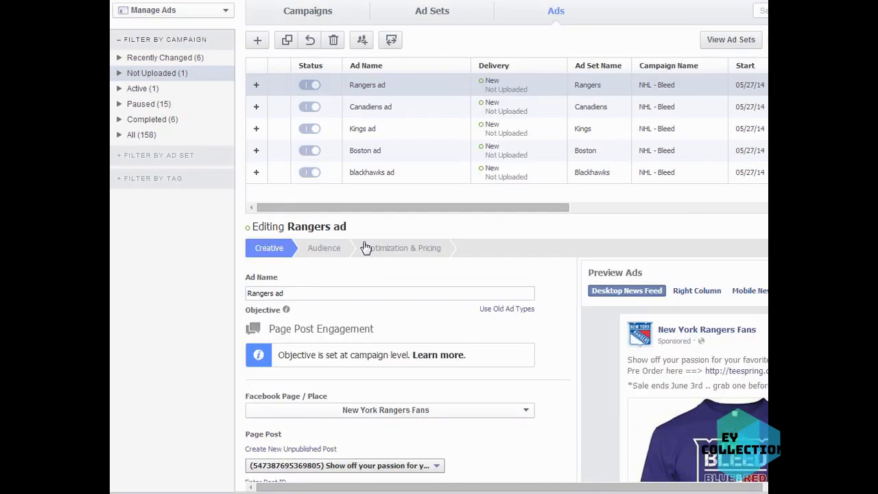
{"action": "left_click", "coordinate": [320, 252]}
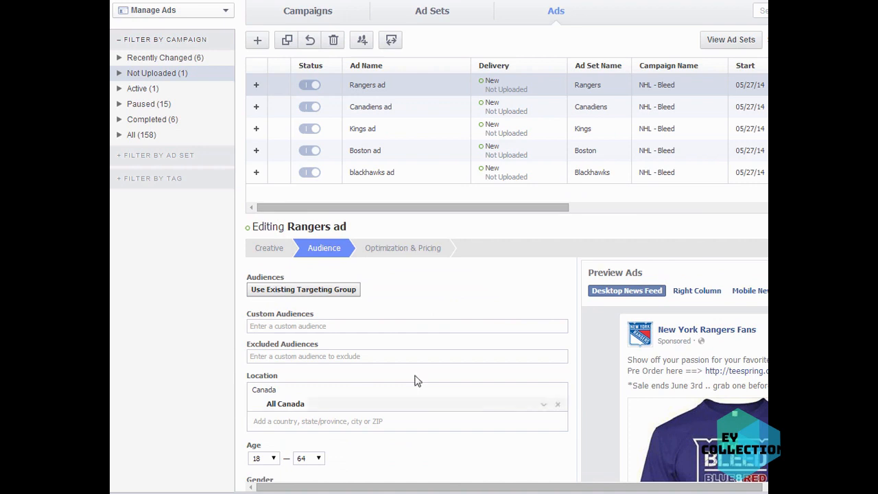
{"action": "left_click", "coordinate": [557, 404]}
{"action": "type", "text": "united"}
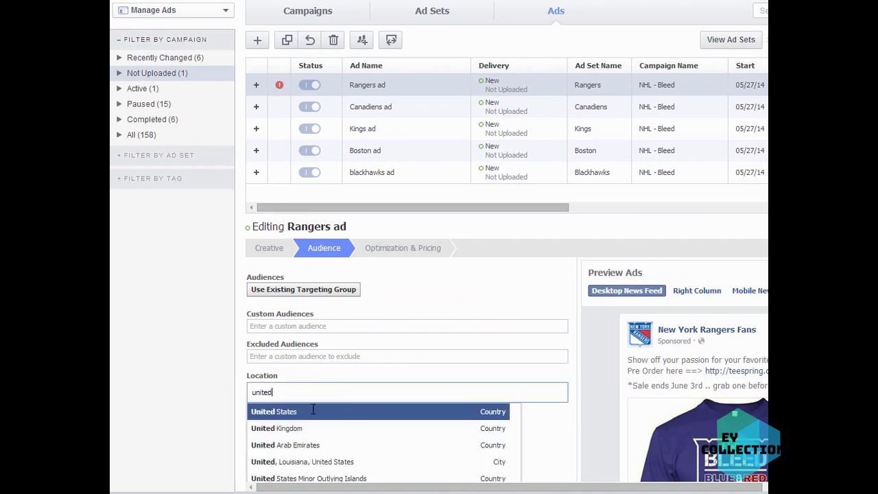
{"action": "left_click", "coordinate": [312, 411]}
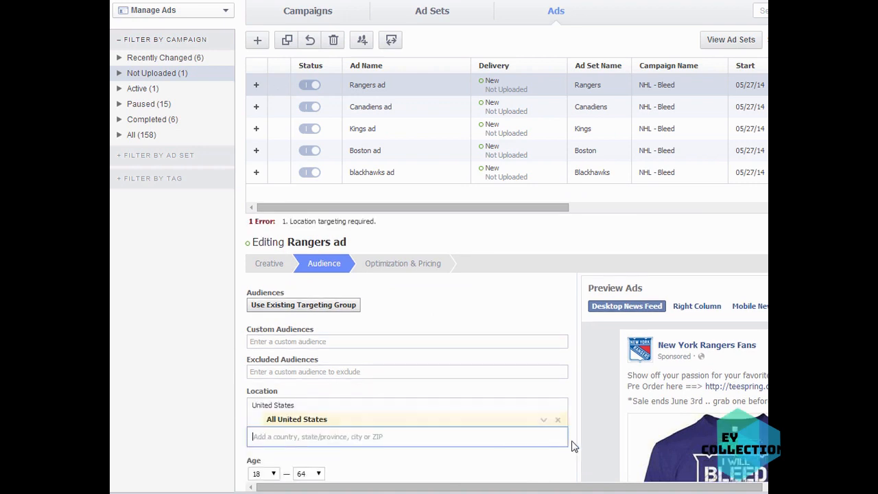
- Replace Montreal Canadiens with New York Rangers as the Rangers ad's interest and look through the suggested interests
{"action": "scroll", "coordinate": [587, 439], "scroll_direction": "down", "scroll_amount": 4}
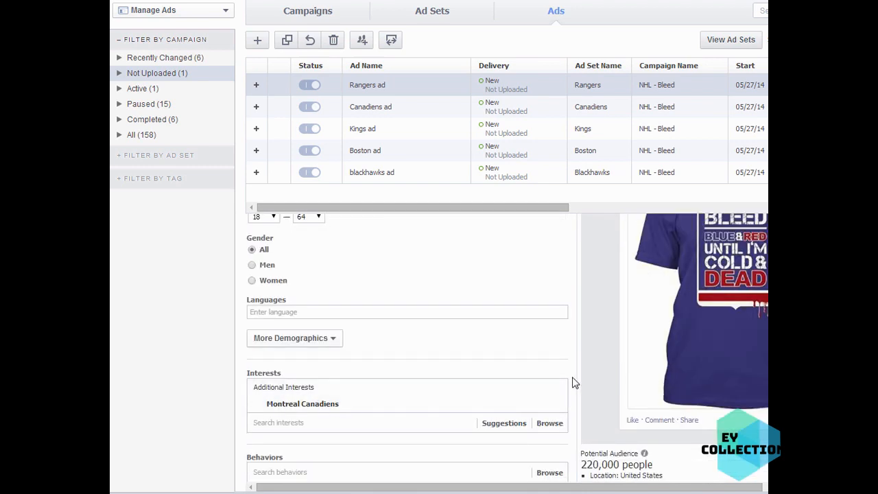
{"action": "left_click", "coordinate": [558, 405]}
{"action": "left_click", "coordinate": [331, 373]}
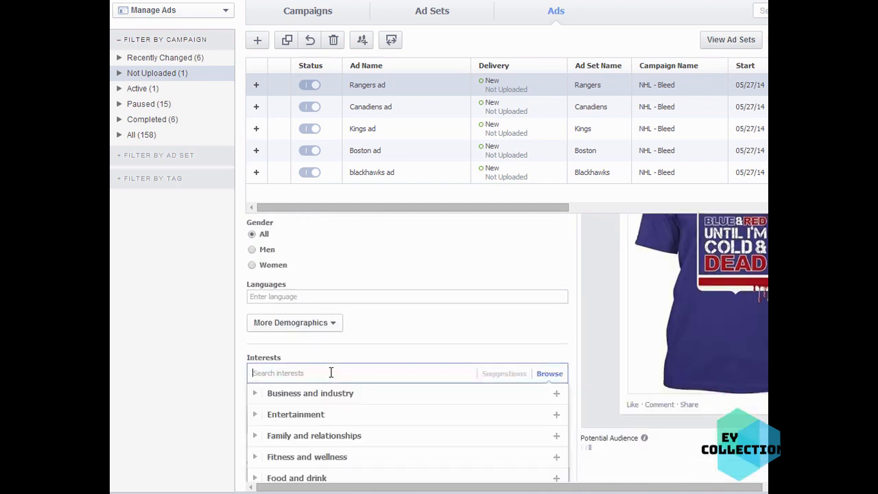
{"action": "type", "text": "new y"}
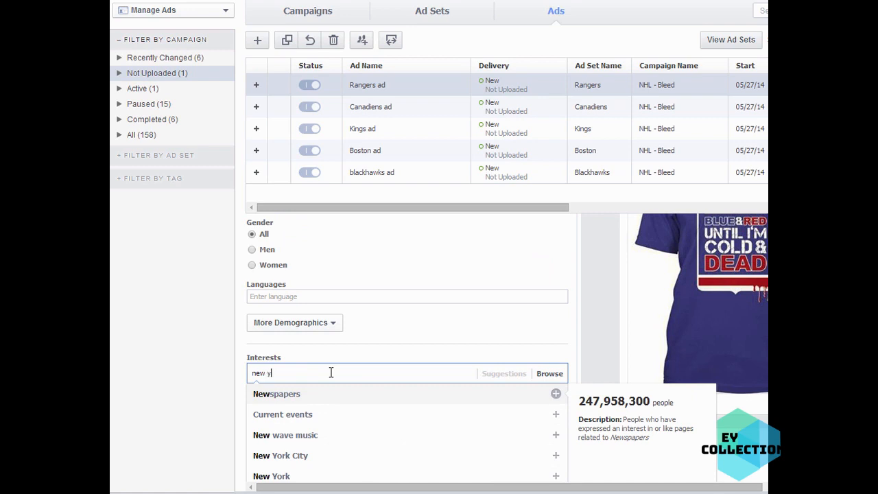
{"action": "type", "text": "ork ranger"}
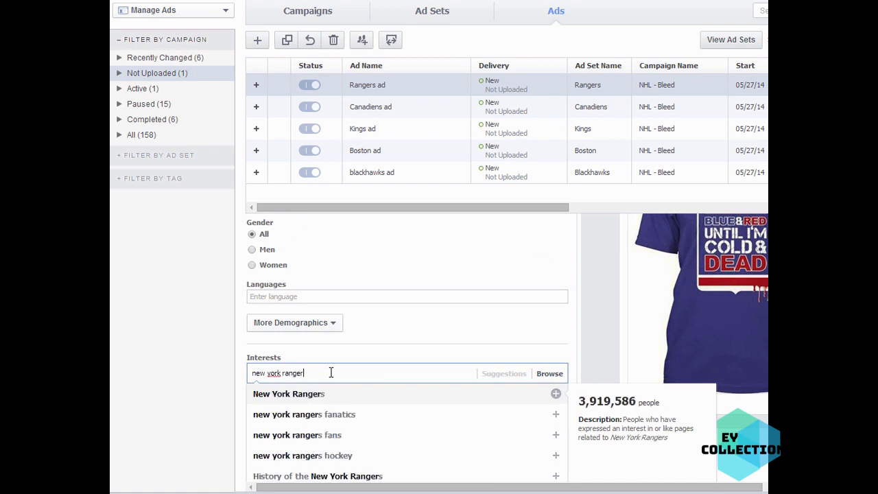
{"action": "left_click", "coordinate": [343, 395]}
{"action": "left_click", "coordinate": [527, 406]}
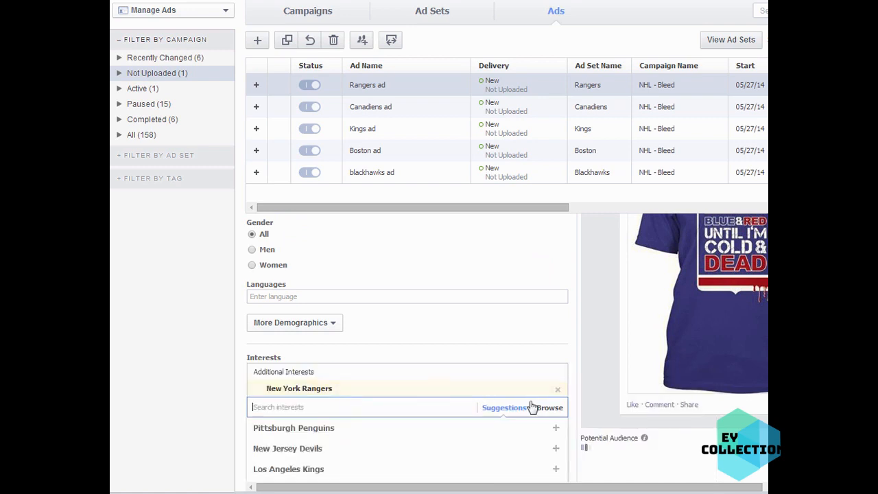
{"action": "scroll", "coordinate": [558, 420], "scroll_direction": "down", "scroll_amount": 3}
{"action": "mouse_move", "coordinate": [421, 325]}
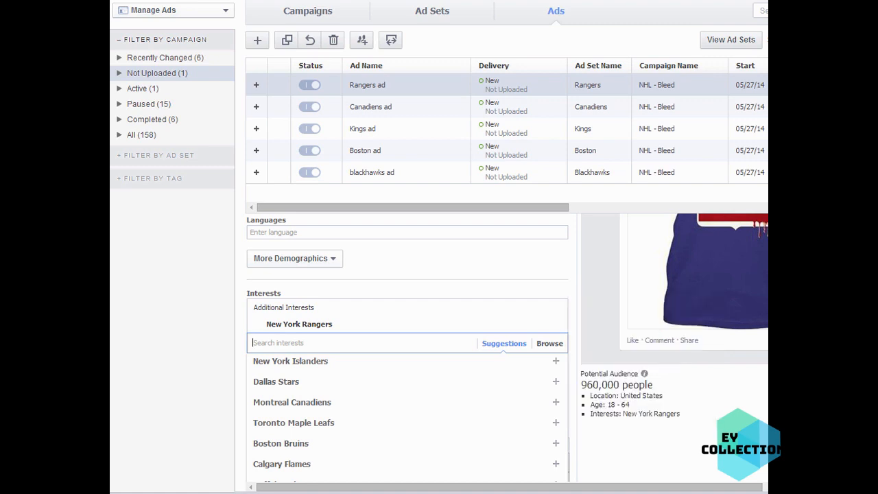
{"action": "left_click", "coordinate": [697, 427]}
- Add the Sportsmen behavior from the buyer profiles under Purchase behavior to the Rangers ad's audience
{"action": "mouse_move", "coordinate": [349, 335]}
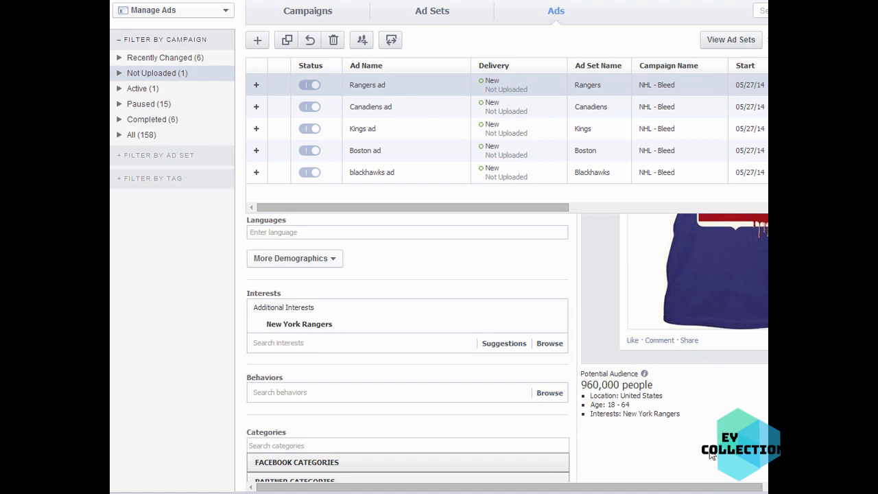
{"action": "scroll", "coordinate": [683, 409], "scroll_direction": "down", "scroll_amount": 2}
{"action": "scroll", "coordinate": [572, 417], "scroll_direction": "down", "scroll_amount": 2}
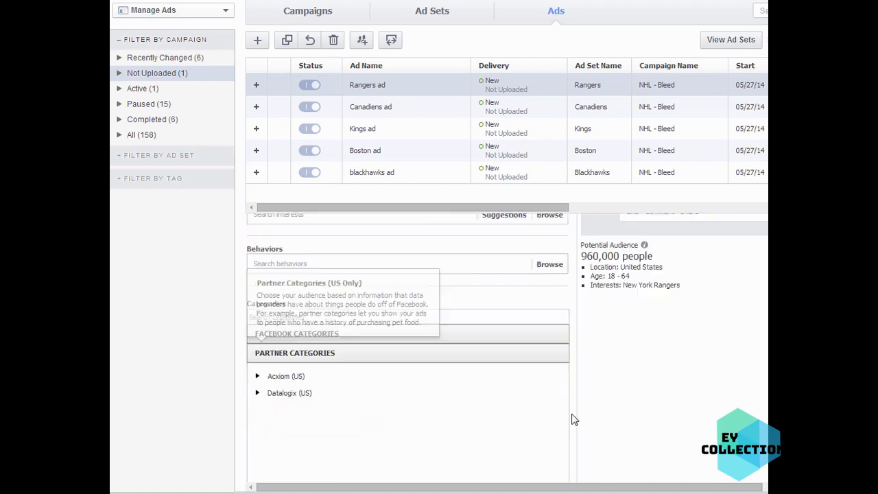
{"action": "left_click", "coordinate": [269, 263]}
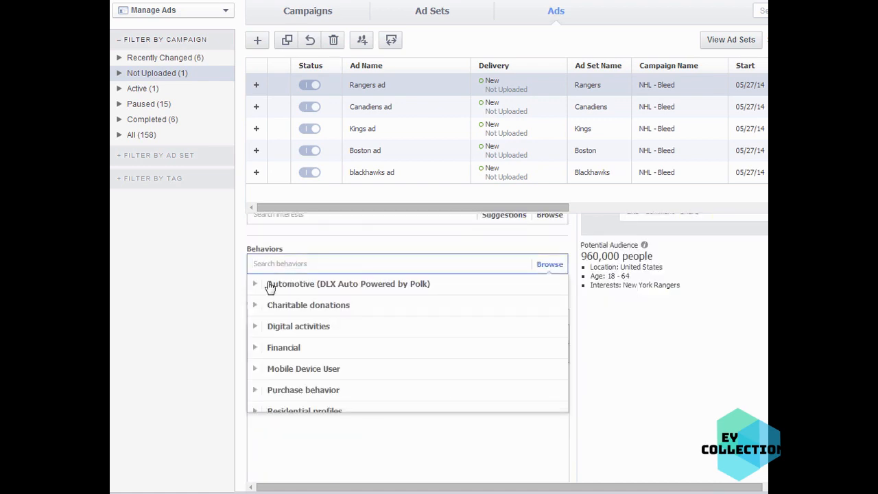
{"action": "left_click", "coordinate": [255, 390]}
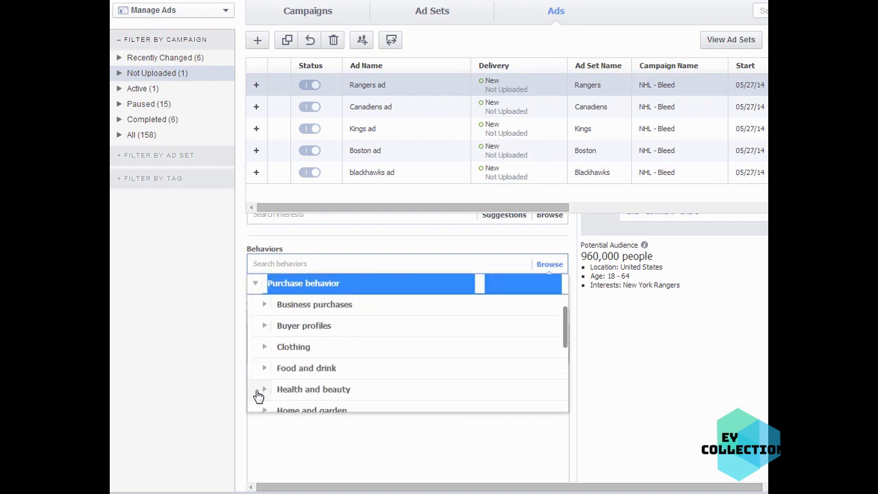
{"action": "scroll", "coordinate": [258, 396], "scroll_direction": "down", "scroll_amount": 5}
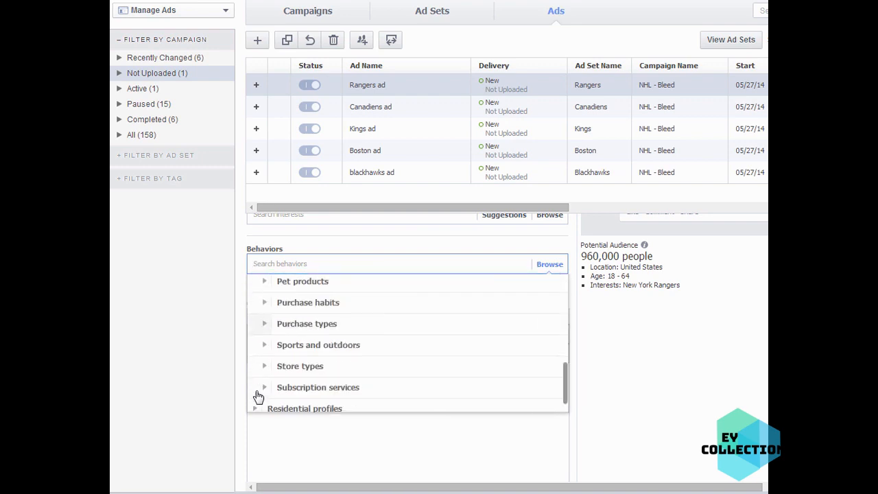
{"action": "scroll", "coordinate": [258, 396], "scroll_direction": "up", "scroll_amount": 2}
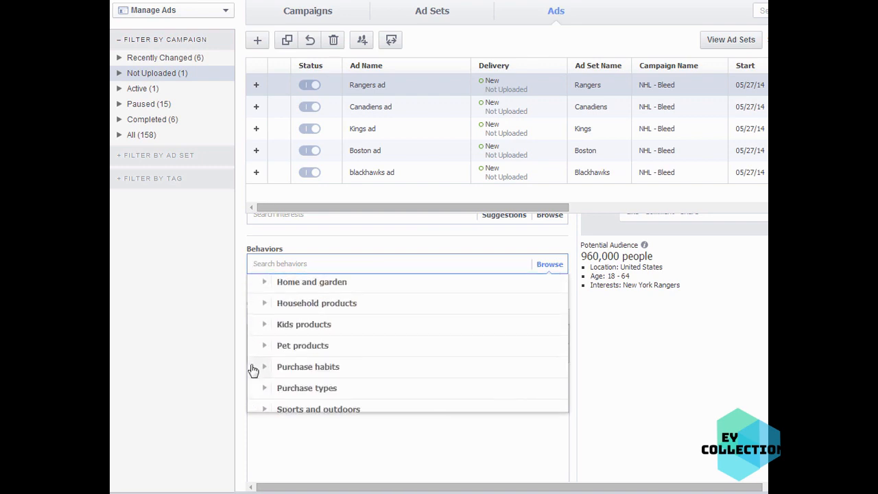
{"action": "scroll", "coordinate": [251, 372], "scroll_direction": "up", "scroll_amount": 2}
{"action": "scroll", "coordinate": [253, 342], "scroll_direction": "up", "scroll_amount": 1}
{"action": "left_click", "coordinate": [257, 327]}
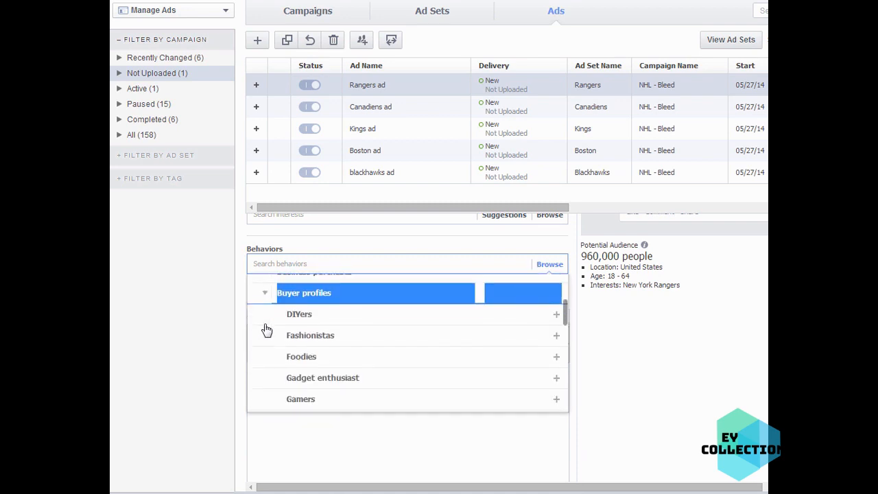
{"action": "scroll", "coordinate": [268, 342], "scroll_direction": "down", "scroll_amount": 2}
{"action": "scroll", "coordinate": [288, 357], "scroll_direction": "down", "scroll_amount": 2}
{"action": "left_click", "coordinate": [325, 367]}
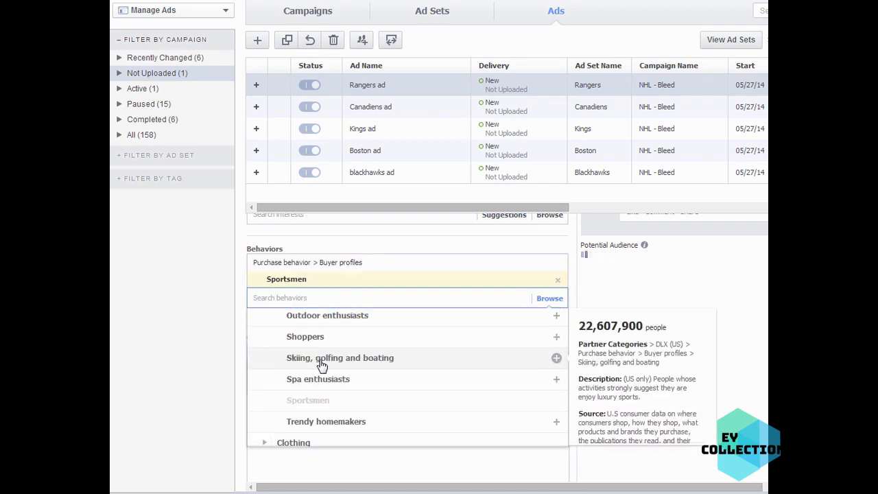
{"action": "left_click", "coordinate": [617, 342]}
- Review the Rangers ad's remaining audience options, its optimization and pricing, and its creative settings
{"action": "scroll", "coordinate": [408, 343], "scroll_direction": "down", "scroll_amount": 5}
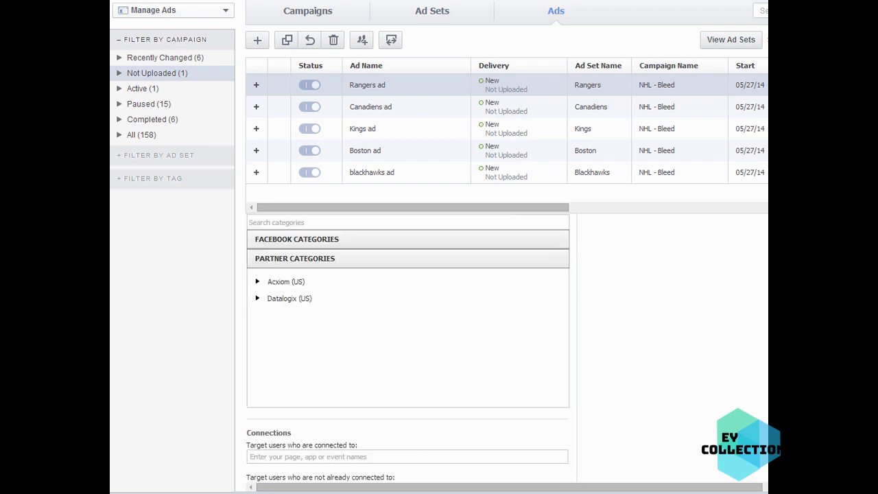
{"action": "scroll", "coordinate": [407, 343], "scroll_direction": "up", "scroll_amount": 7}
{"action": "scroll", "coordinate": [428, 299], "scroll_direction": "up", "scroll_amount": 5}
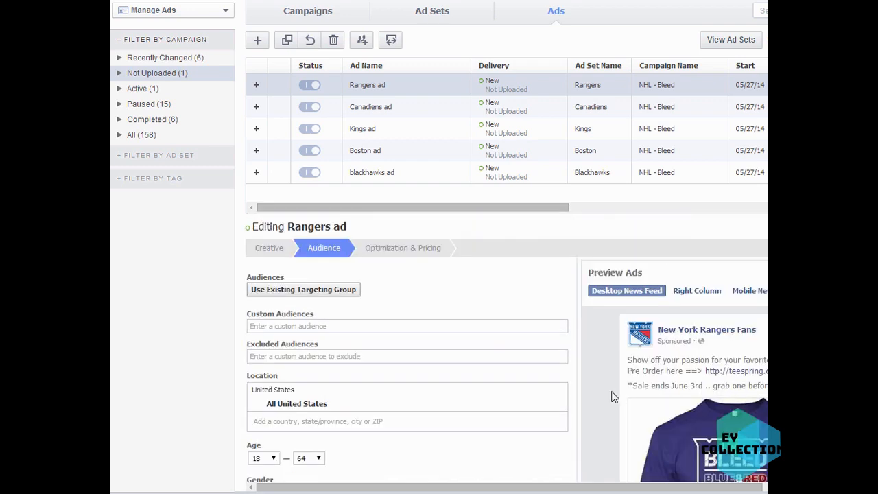
{"action": "left_click", "coordinate": [410, 249]}
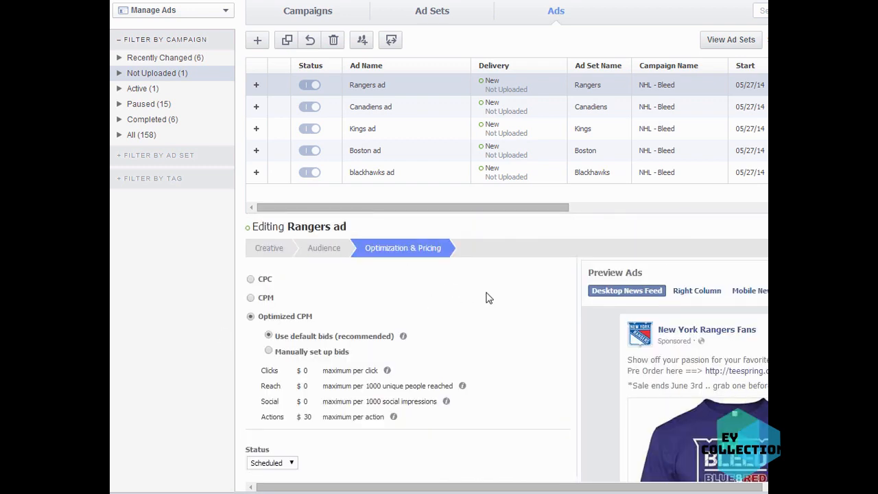
{"action": "left_click", "coordinate": [267, 251]}
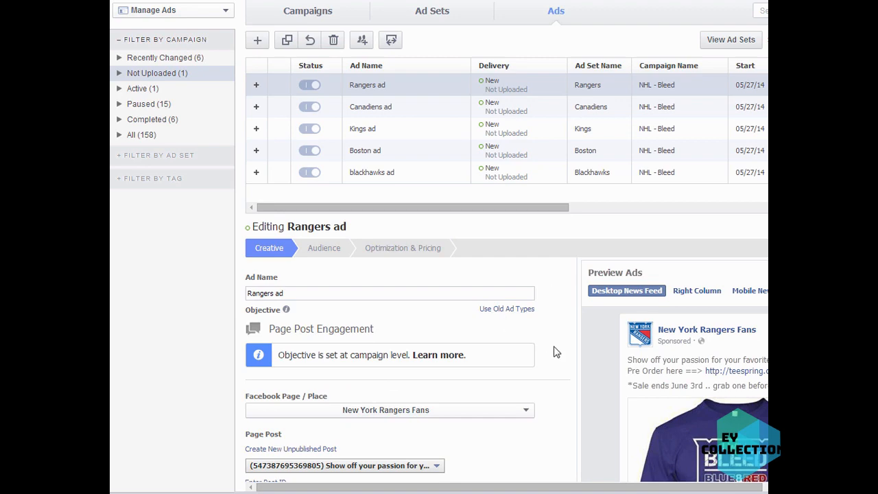
{"action": "scroll", "coordinate": [556, 352], "scroll_direction": "down", "scroll_amount": 3}
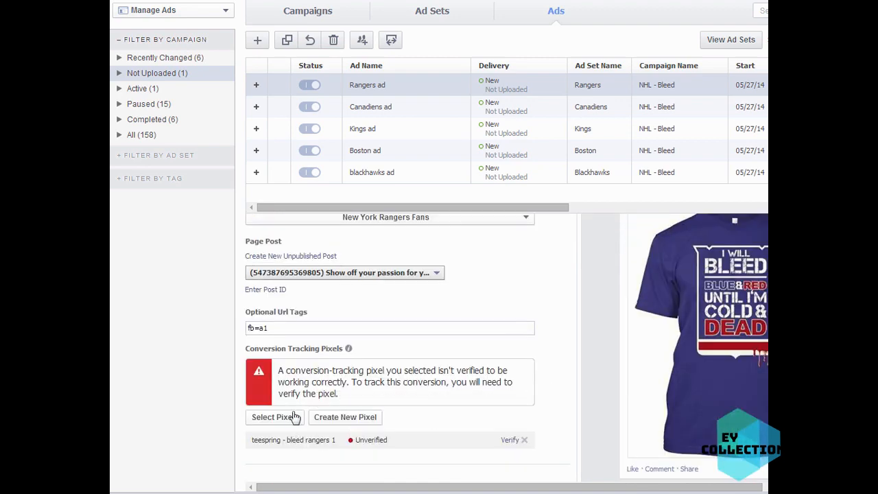
{"action": "scroll", "coordinate": [578, 386], "scroll_direction": "down", "scroll_amount": 5}
{"action": "scroll", "coordinate": [578, 389], "scroll_direction": "up", "scroll_amount": 10}
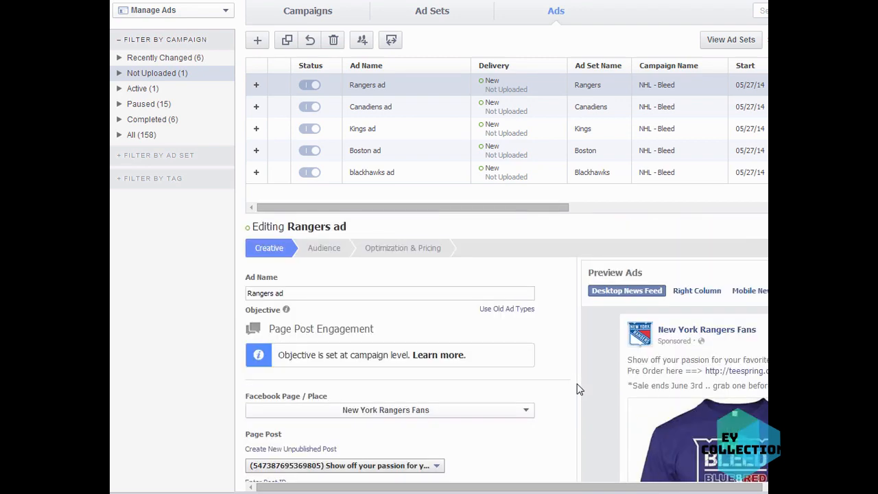
- Check the budget and schedule settings of the Blackhawks, Boston, Kings, Canadiens and Rangers ad sets
{"action": "left_click", "coordinate": [441, 15]}
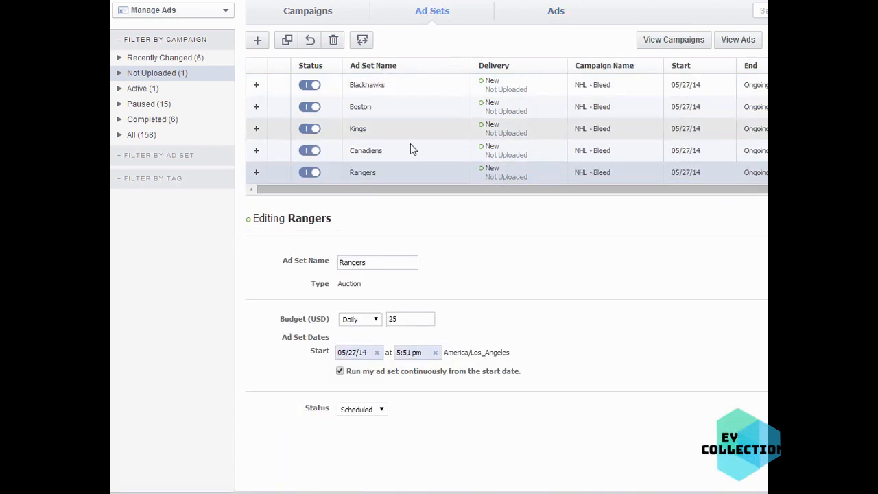
{"action": "left_click", "coordinate": [417, 90]}
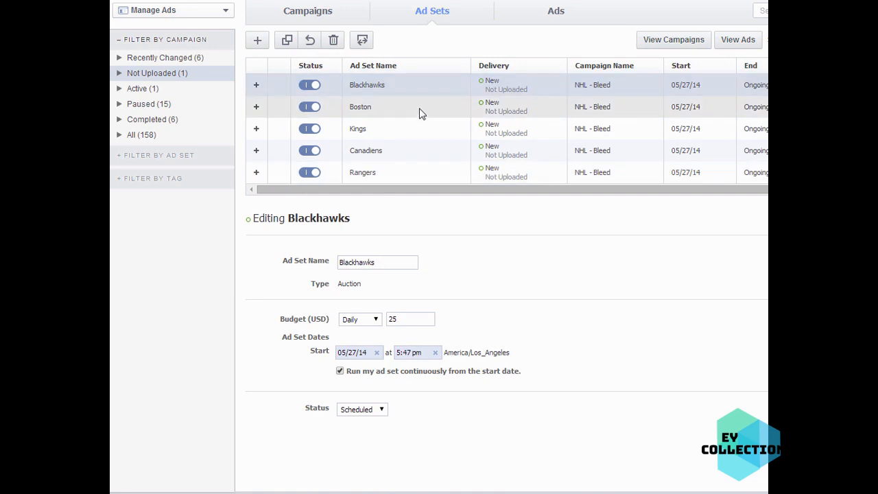
{"action": "left_click", "coordinate": [419, 111]}
{"action": "left_click", "coordinate": [418, 135]}
{"action": "left_click", "coordinate": [418, 152]}
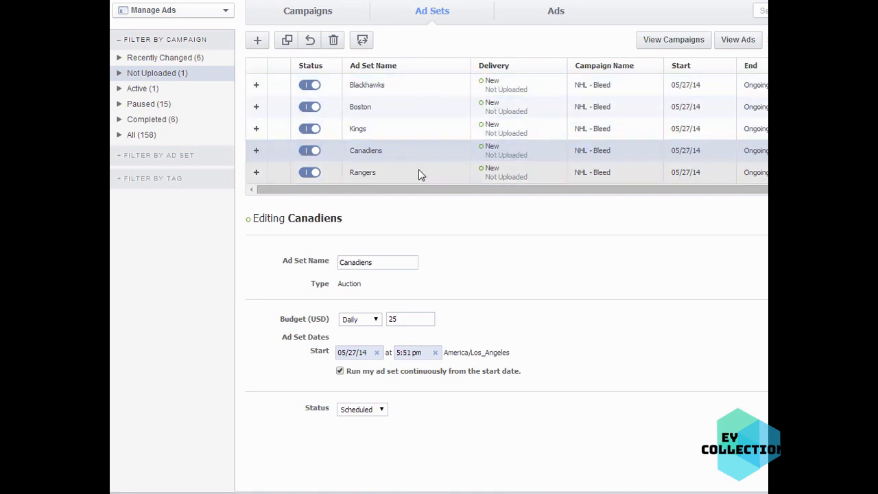
{"action": "left_click", "coordinate": [420, 173]}
- Widen the window over the ads list and compare the page, preview and audience of all five team ads
{"action": "left_click", "coordinate": [555, 11]}
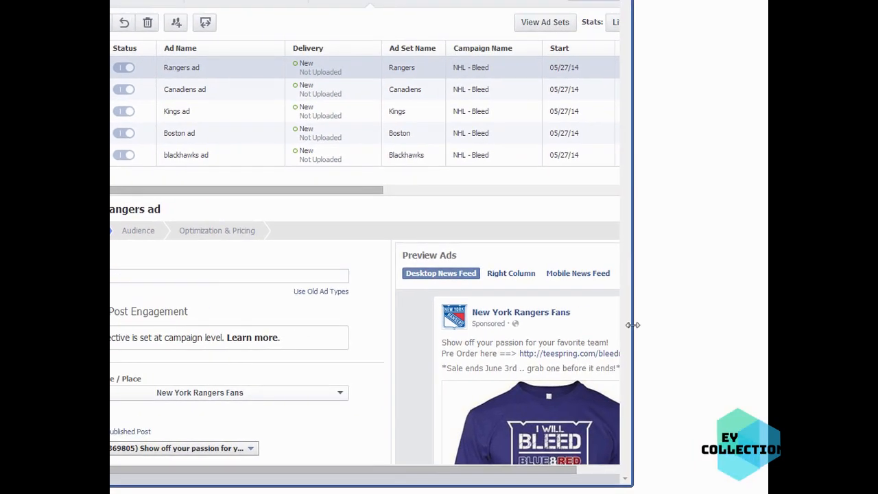
{"action": "left_click_drag", "start_coordinate": [632, 324], "coordinate": [767, 325]}
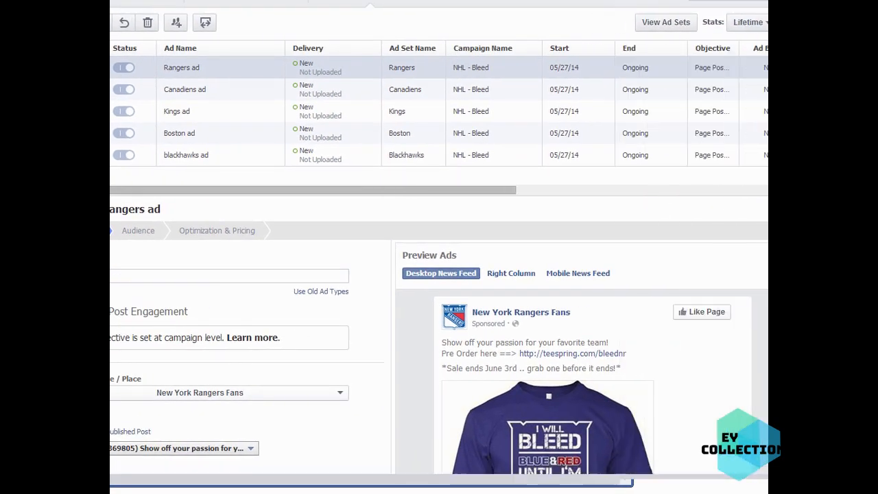
{"action": "scroll", "coordinate": [521, 343], "scroll_direction": "down", "scroll_amount": 1}
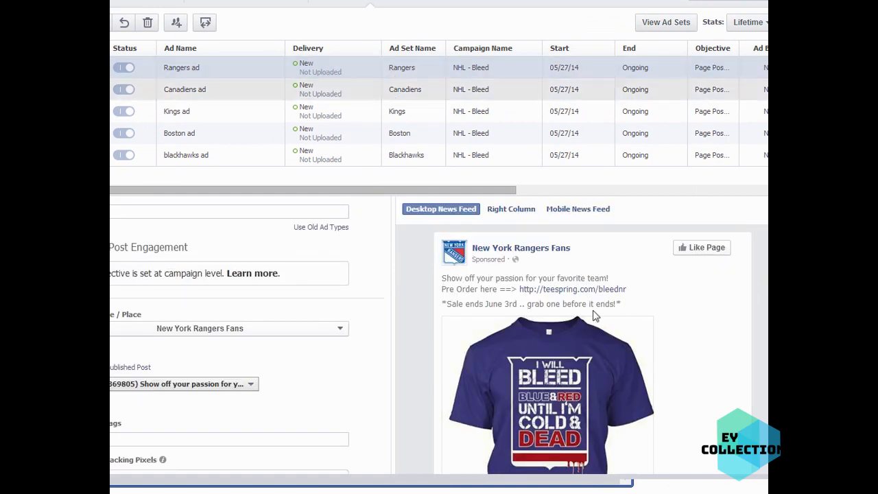
{"action": "left_click", "coordinate": [367, 90]}
{"action": "left_click", "coordinate": [366, 109]}
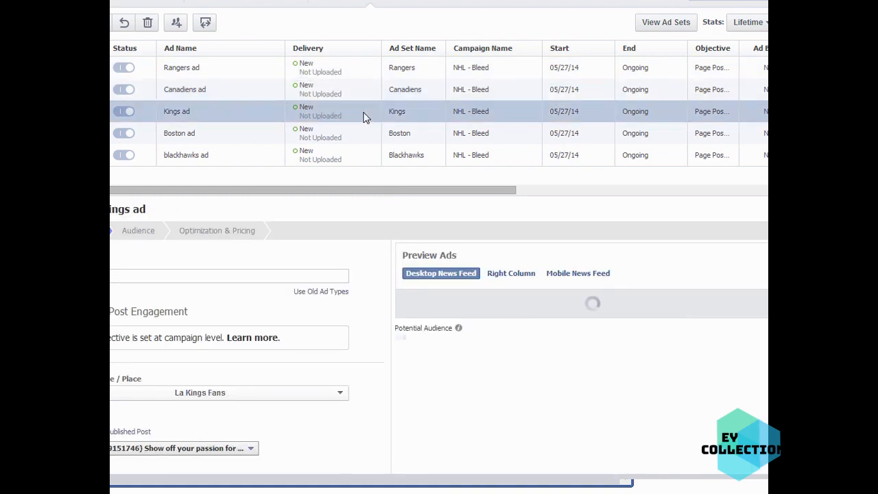
{"action": "left_click", "coordinate": [369, 137]}
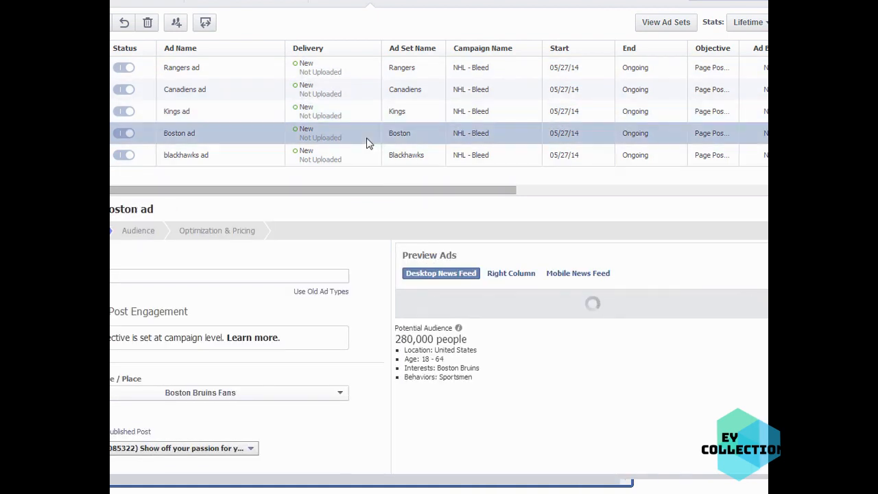
{"action": "left_click", "coordinate": [360, 159]}
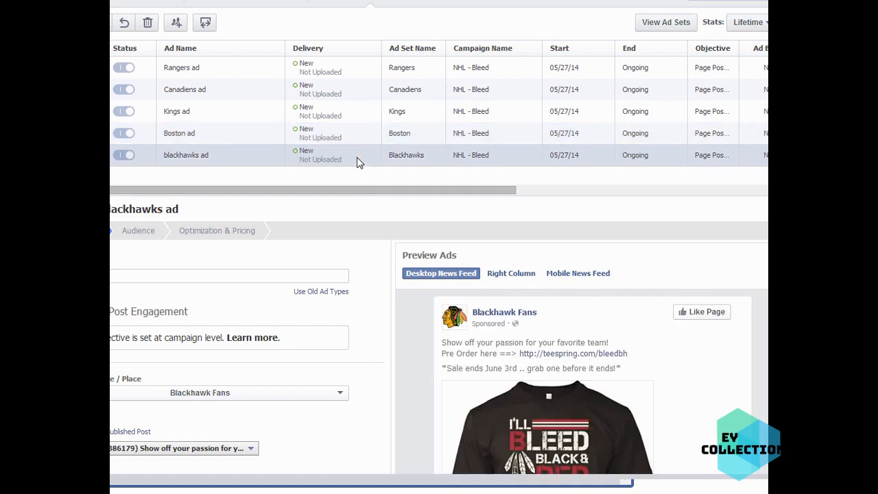
{"action": "left_click", "coordinate": [387, 135]}
{"action": "left_click", "coordinate": [342, 105]}
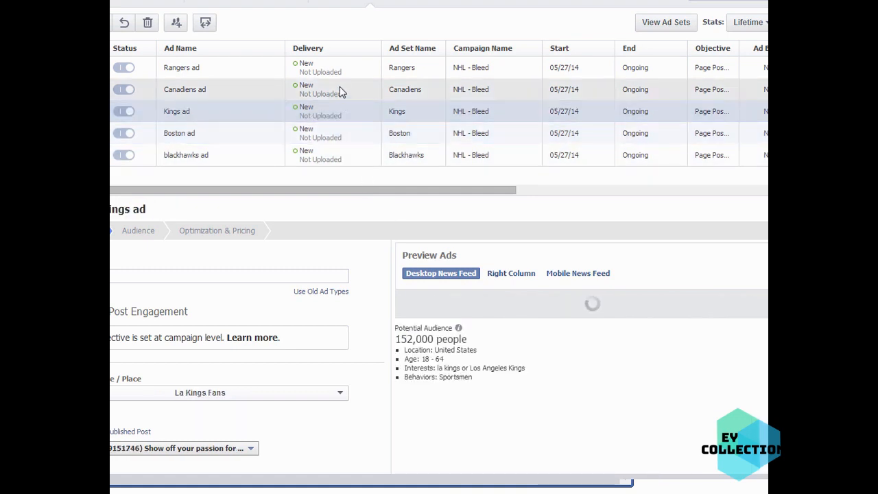
{"action": "left_click", "coordinate": [339, 90]}
{"action": "left_click", "coordinate": [336, 69]}
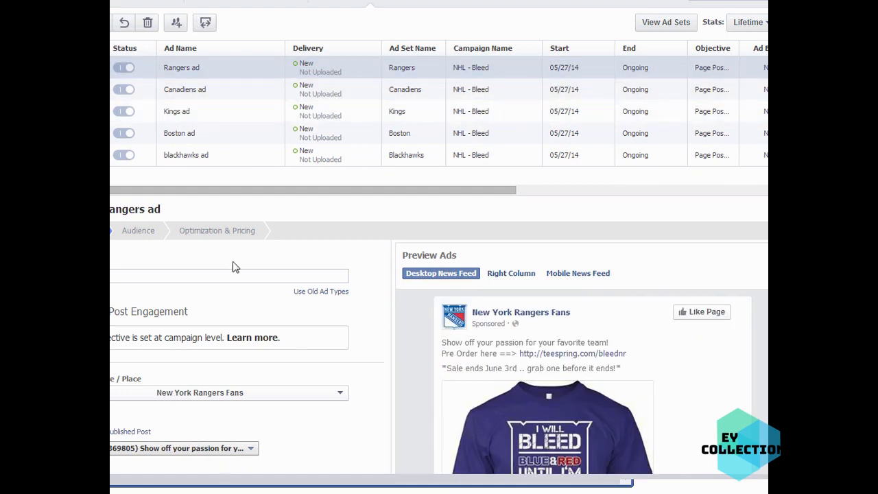
- Check the conversion tracking pixel attached to each of the Rangers, Canadiens, Kings, Boston and Blackhawks ads
{"action": "scroll", "coordinate": [381, 360], "scroll_direction": "down", "scroll_amount": 5}
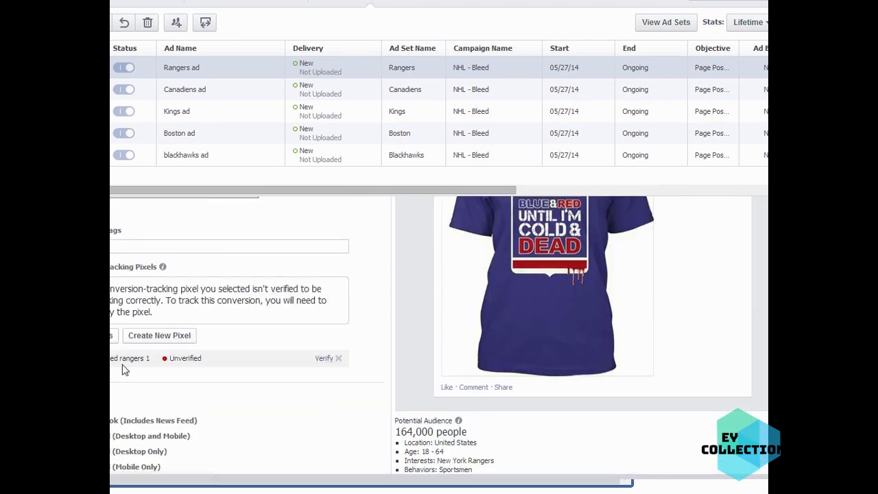
{"action": "left_click", "coordinate": [370, 84]}
{"action": "scroll", "coordinate": [321, 341], "scroll_direction": "down", "scroll_amount": 1}
{"action": "scroll", "coordinate": [322, 341], "scroll_direction": "down", "scroll_amount": 1}
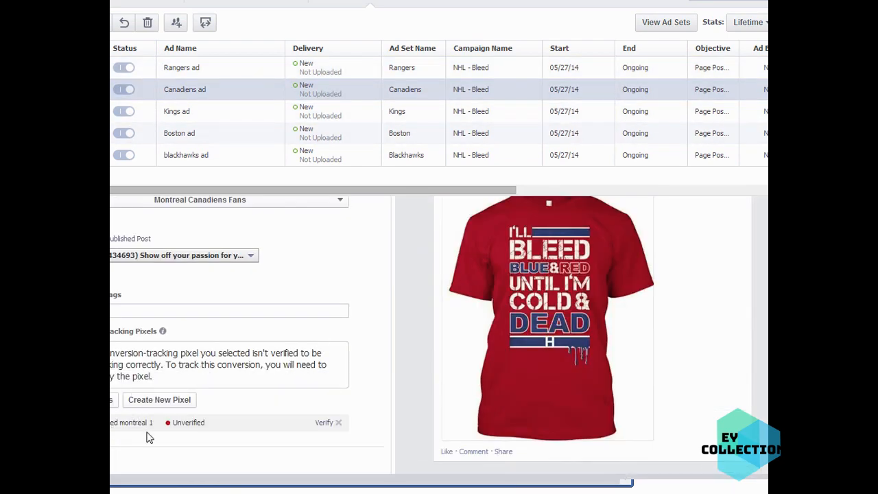
{"action": "left_click", "coordinate": [348, 112]}
{"action": "scroll", "coordinate": [295, 369], "scroll_direction": "down", "scroll_amount": 2}
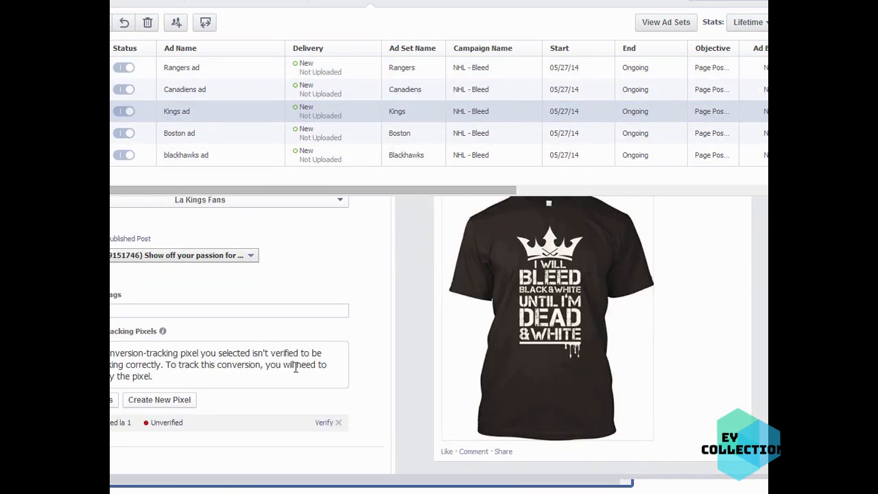
{"action": "left_click", "coordinate": [352, 134]}
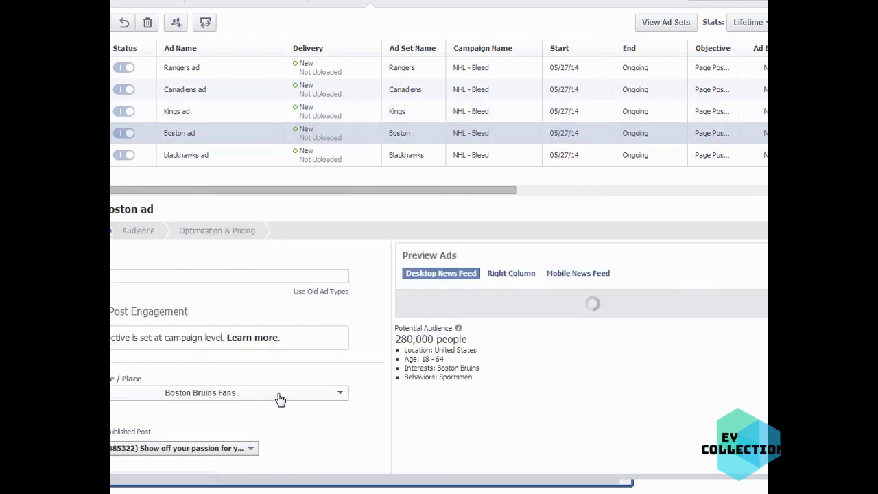
{"action": "scroll", "coordinate": [274, 400], "scroll_direction": "down", "scroll_amount": 2}
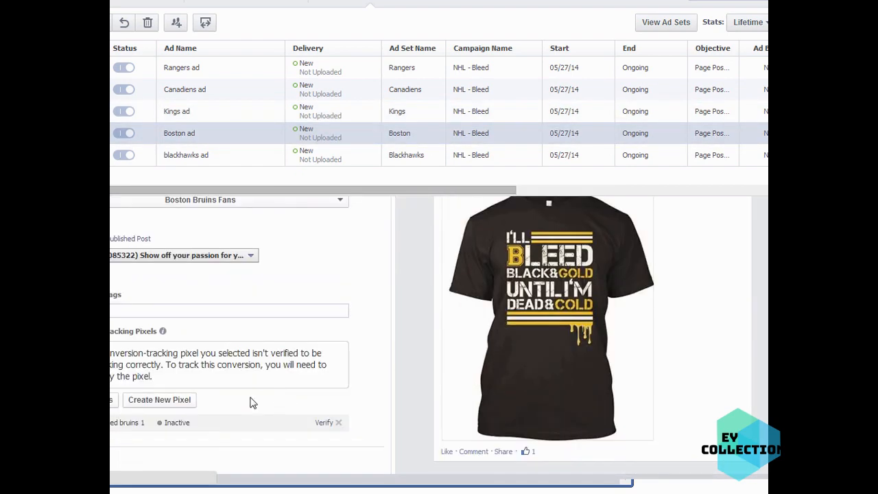
{"action": "left_click", "coordinate": [346, 163]}
{"action": "scroll", "coordinate": [313, 300], "scroll_direction": "down", "scroll_amount": 3}
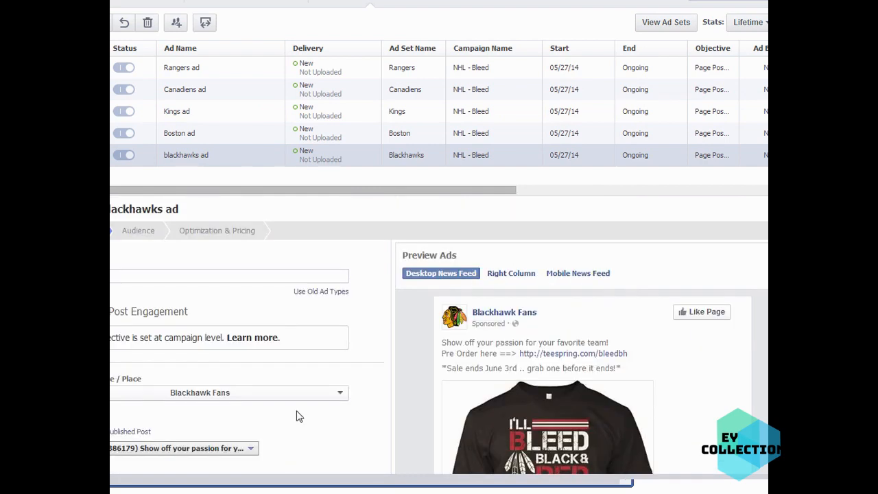
{"action": "scroll", "coordinate": [291, 415], "scroll_direction": "up", "scroll_amount": 3}
- Review the Blackhawks ad's optimization and pricing, and its audience location, age, interests and behaviors
{"action": "left_click", "coordinate": [213, 233]}
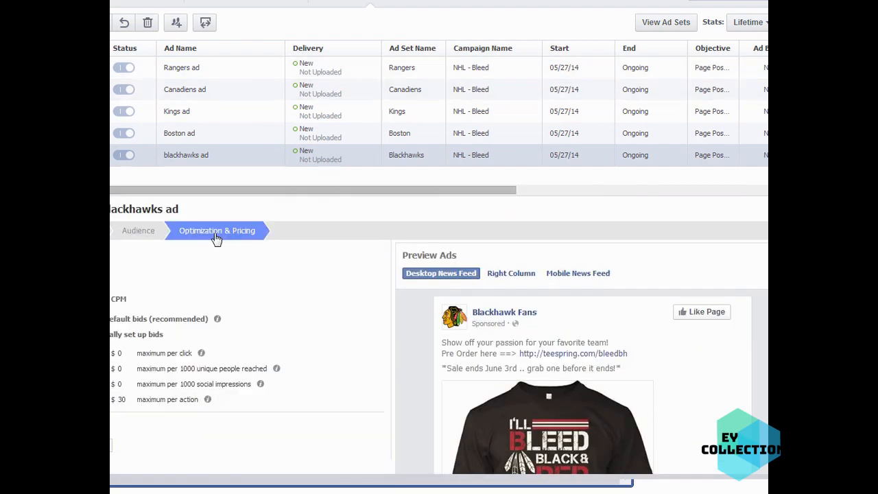
{"action": "left_click", "coordinate": [140, 231]}
{"action": "scroll", "coordinate": [399, 360], "scroll_direction": "down", "scroll_amount": 2}
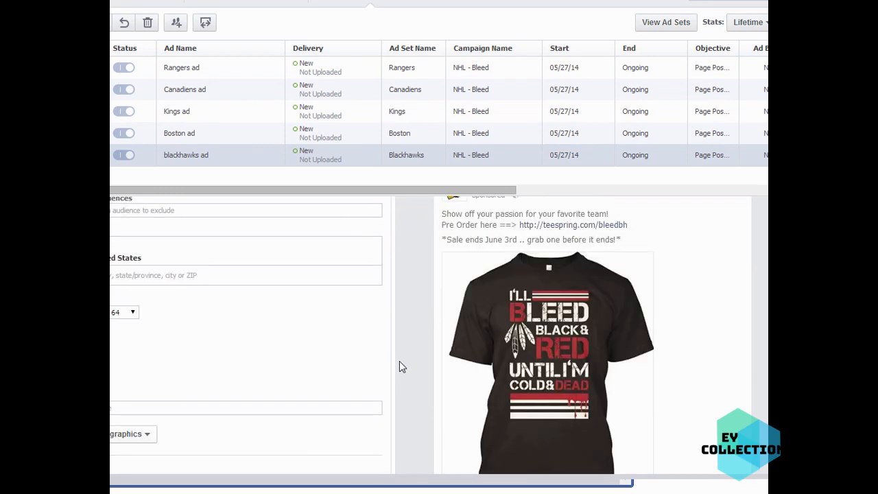
{"action": "scroll", "coordinate": [399, 340], "scroll_direction": "down", "scroll_amount": 5}
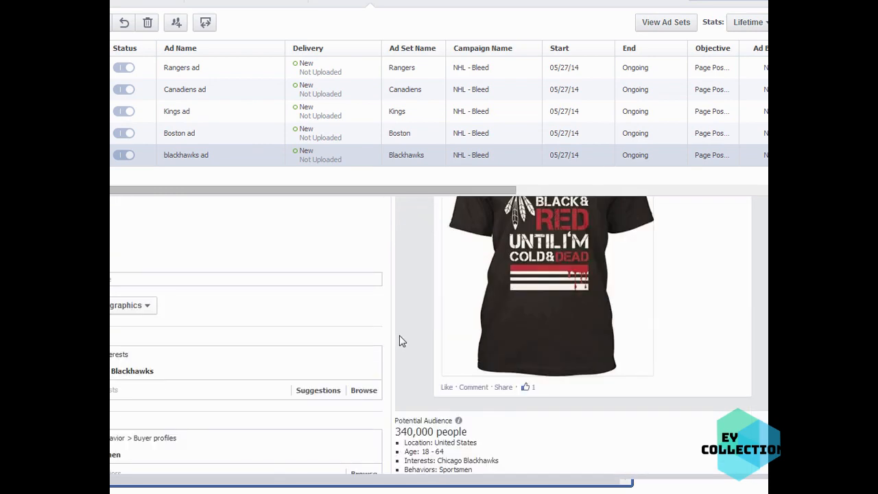
{"action": "scroll", "coordinate": [441, 391], "scroll_direction": "up", "scroll_amount": 7}
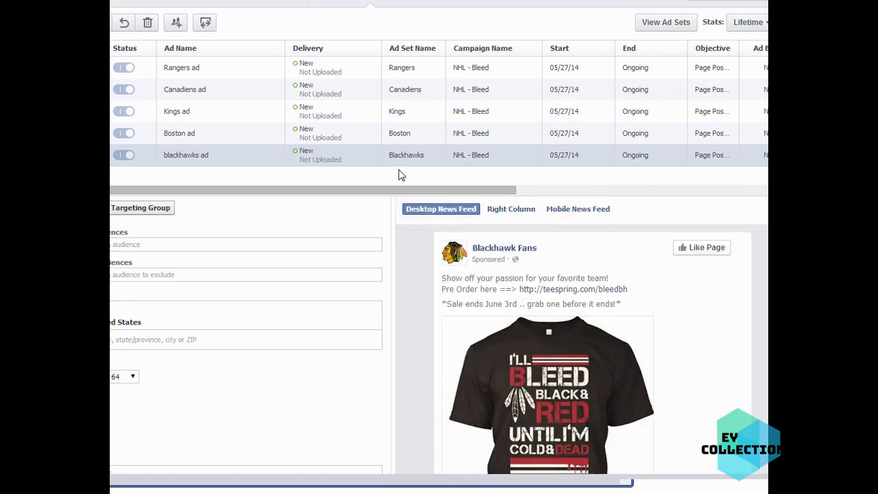
- Review the audience location, interests and behaviors of the Boston ad and the Kings ad
{"action": "left_click", "coordinate": [367, 136]}
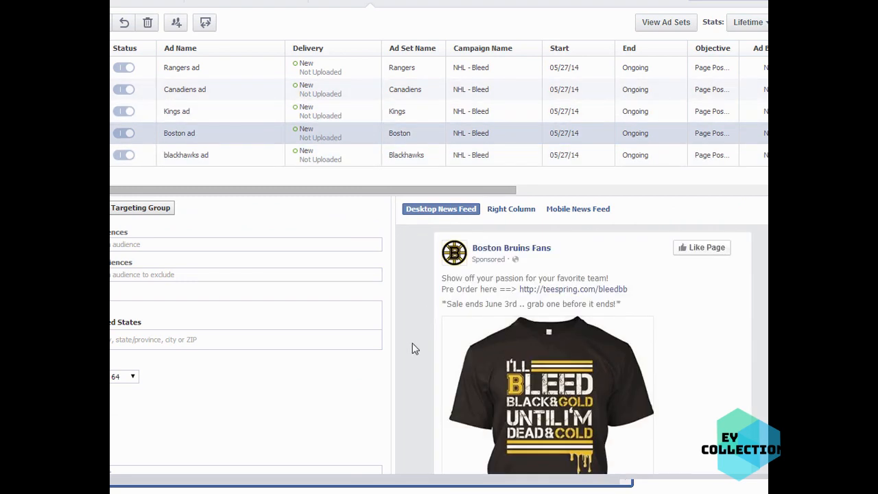
{"action": "scroll", "coordinate": [411, 348], "scroll_direction": "down", "scroll_amount": 4}
{"action": "scroll", "coordinate": [411, 329], "scroll_direction": "down", "scroll_amount": 2}
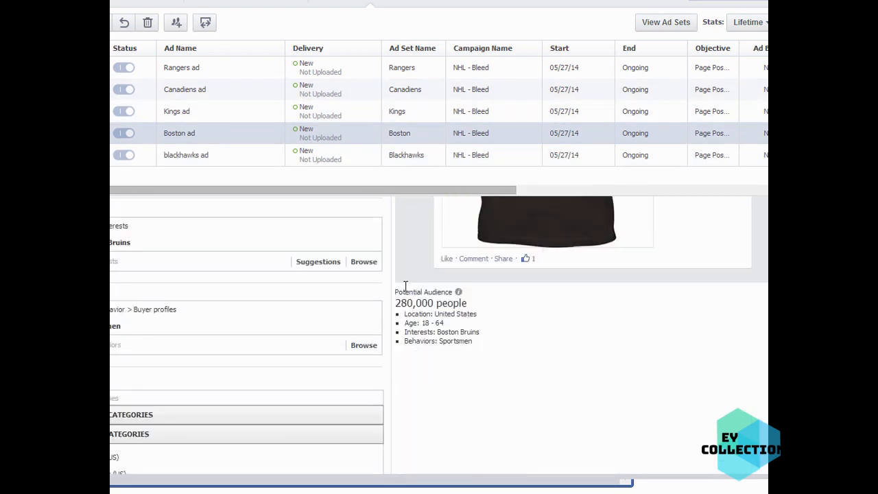
{"action": "left_click", "coordinate": [341, 114]}
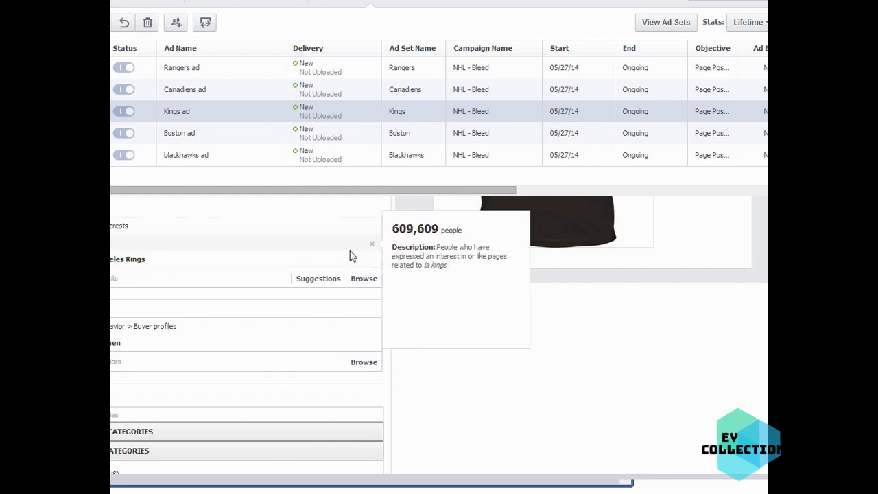
{"action": "scroll", "coordinate": [377, 259], "scroll_direction": "up", "scroll_amount": 2}
{"action": "scroll", "coordinate": [376, 260], "scroll_direction": "up", "scroll_amount": 3}
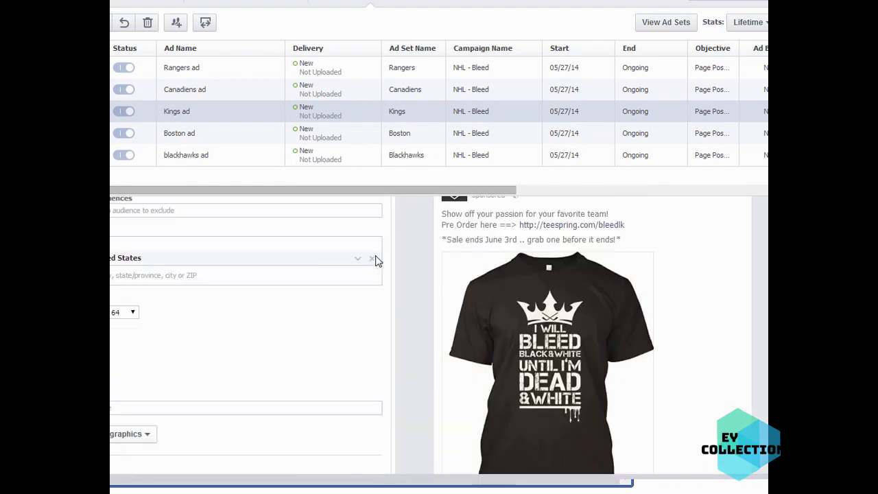
{"action": "scroll", "coordinate": [335, 274], "scroll_direction": "down", "scroll_amount": 3}
{"action": "scroll", "coordinate": [200, 290], "scroll_direction": "down", "scroll_amount": 3}
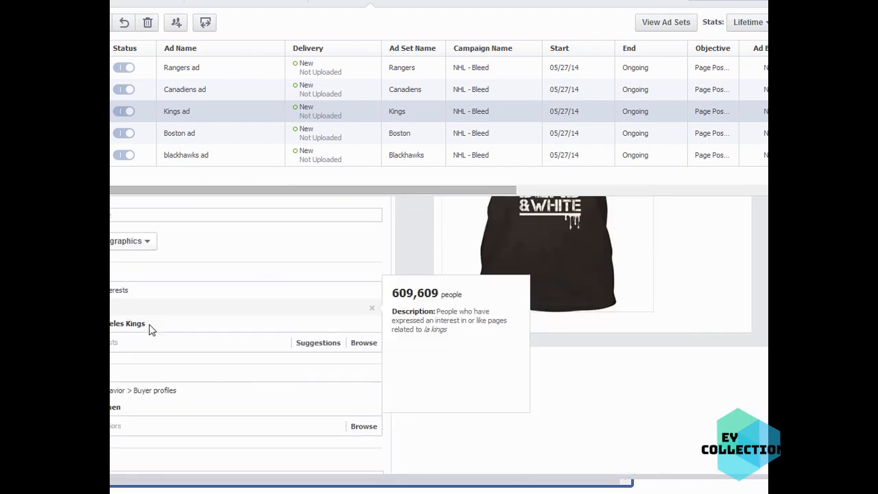
- Review the Canadiens ad's audience targeting, from location and age through interests, behaviors and categories
{"action": "left_click", "coordinate": [323, 92]}
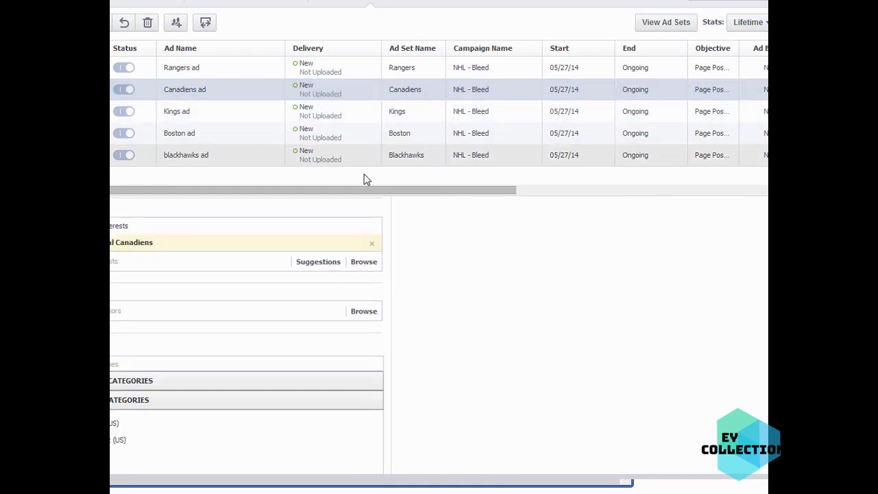
{"action": "scroll", "coordinate": [385, 334], "scroll_direction": "up", "scroll_amount": 5}
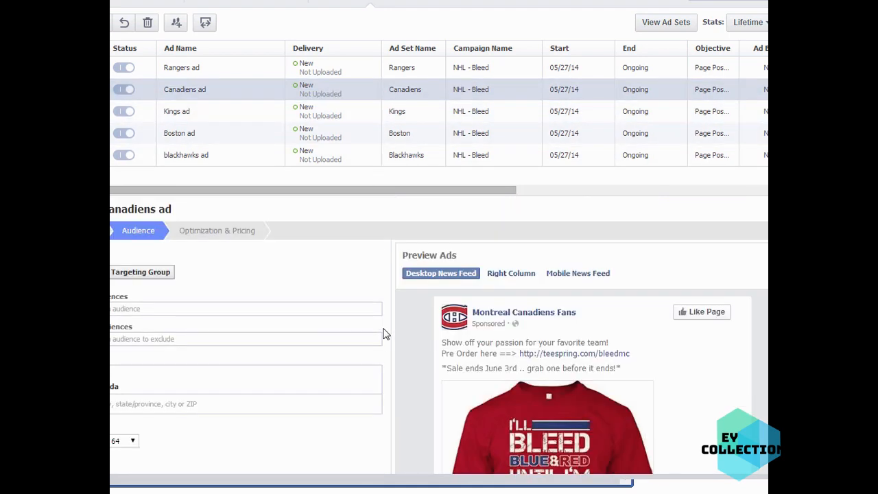
{"action": "scroll", "coordinate": [385, 334], "scroll_direction": "down", "scroll_amount": 2}
{"action": "scroll", "coordinate": [385, 334], "scroll_direction": "down", "scroll_amount": 2}
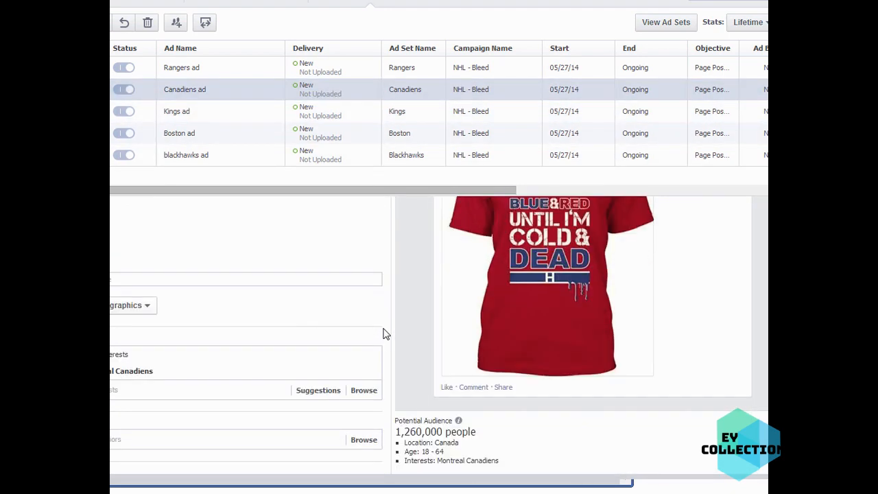
{"action": "scroll", "coordinate": [417, 367], "scroll_direction": "down", "scroll_amount": 2}
{"action": "scroll", "coordinate": [432, 406], "scroll_direction": "down", "scroll_amount": 1}
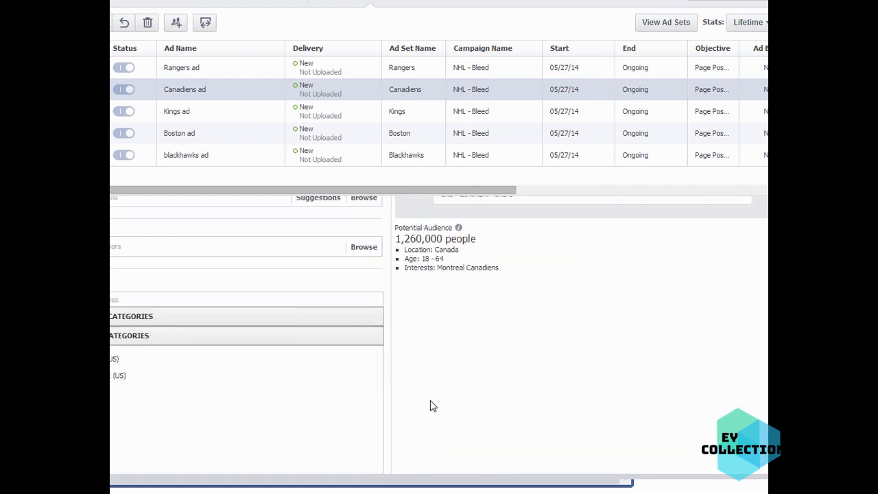
{"action": "scroll", "coordinate": [430, 403], "scroll_direction": "up", "scroll_amount": 4}
- Review the Rangers ad's audience targeting, including its location, age and interests
{"action": "left_click", "coordinate": [361, 73]}
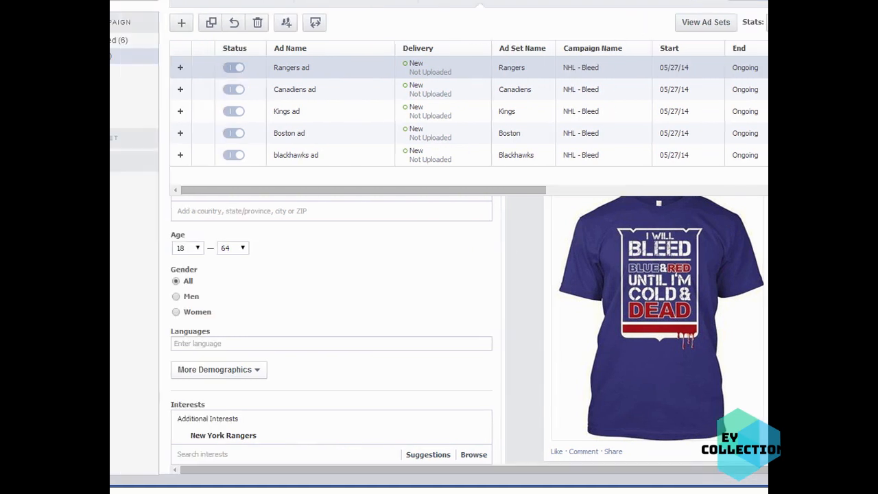
{"action": "scroll", "coordinate": [498, 290], "scroll_direction": "up", "scroll_amount": 1}
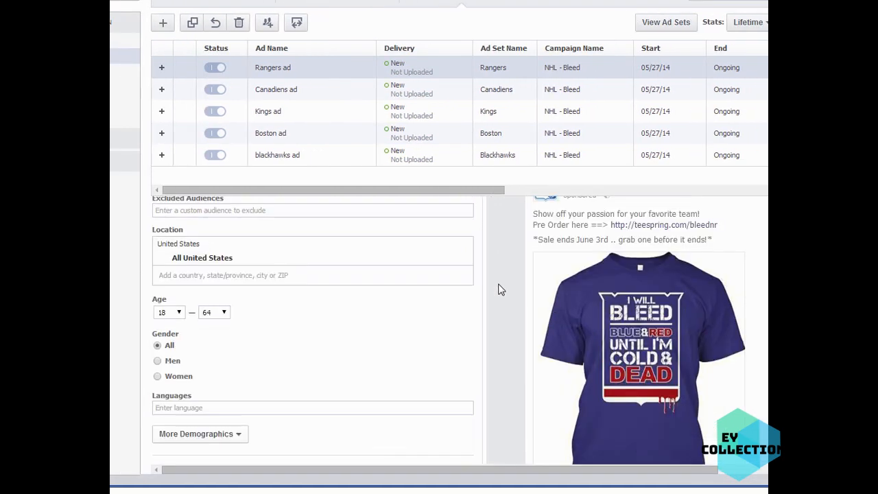
{"action": "scroll", "coordinate": [499, 290], "scroll_direction": "down", "scroll_amount": 3}
{"action": "scroll", "coordinate": [498, 290], "scroll_direction": "down", "scroll_amount": 1}
{"action": "scroll", "coordinate": [499, 290], "scroll_direction": "up", "scroll_amount": 6}
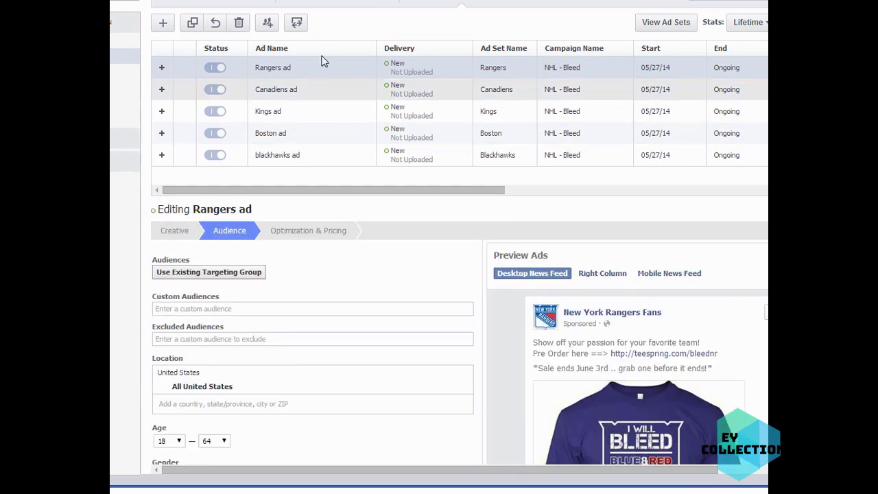
- View the NHL - Bleed and NHL - One More campaigns and list the ads of both
{"action": "left_click", "coordinate": [226, 6]}
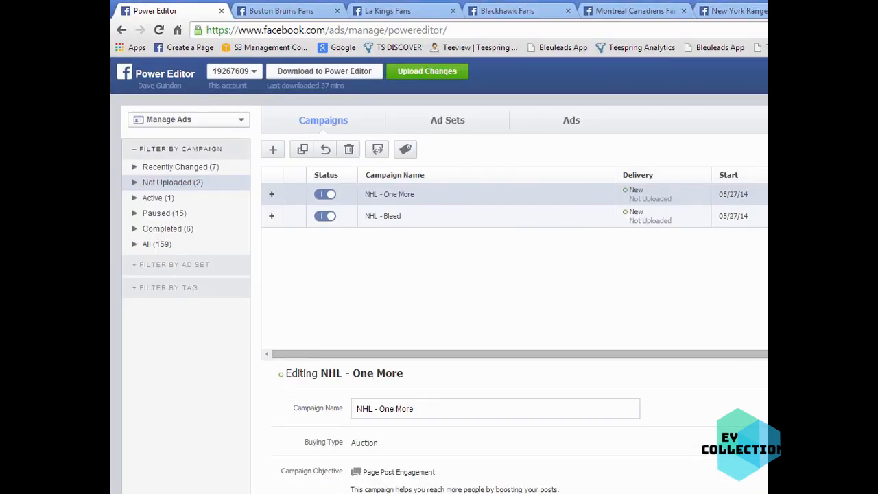
{"action": "left_click", "coordinate": [417, 218]}
{"action": "left_click", "coordinate": [412, 196]}
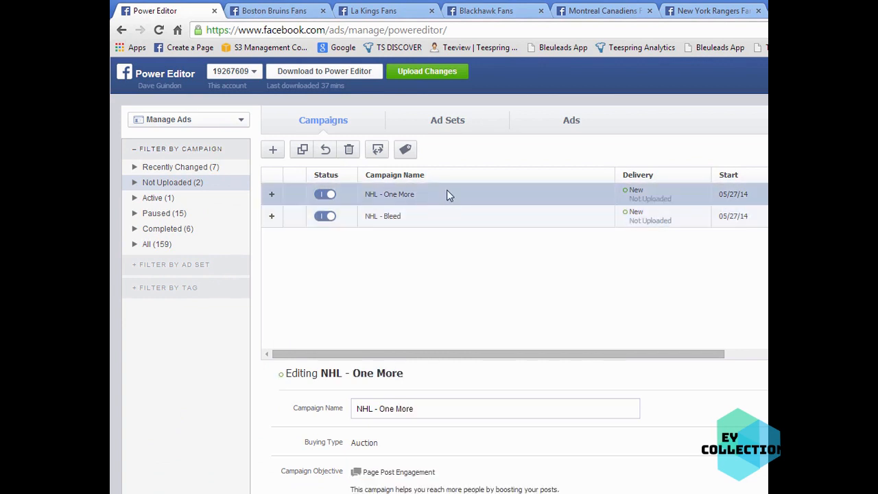
{"action": "left_click", "coordinate": [571, 121]}
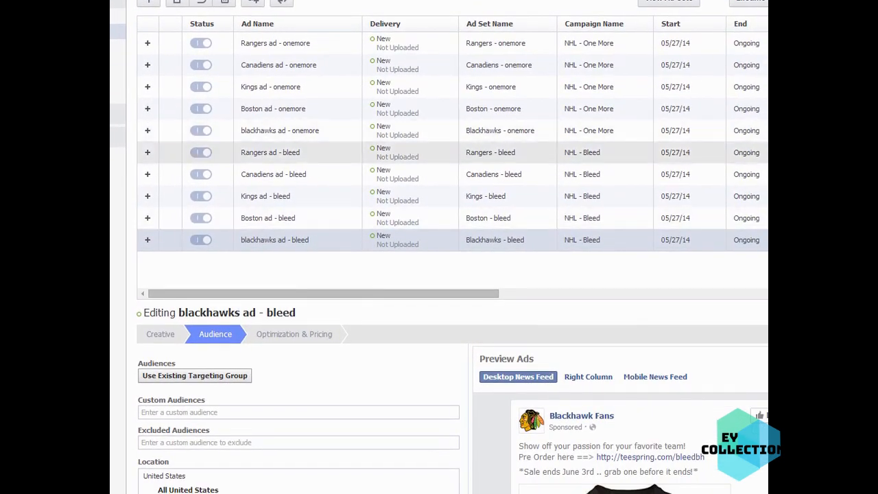
- Enlarge the editing area below the ads list and examine the interests and Sportsmen behavior of the blackhawks ad - bleed
{"action": "left_click_drag", "start_coordinate": [408, 294], "coordinate": [358, 299]}
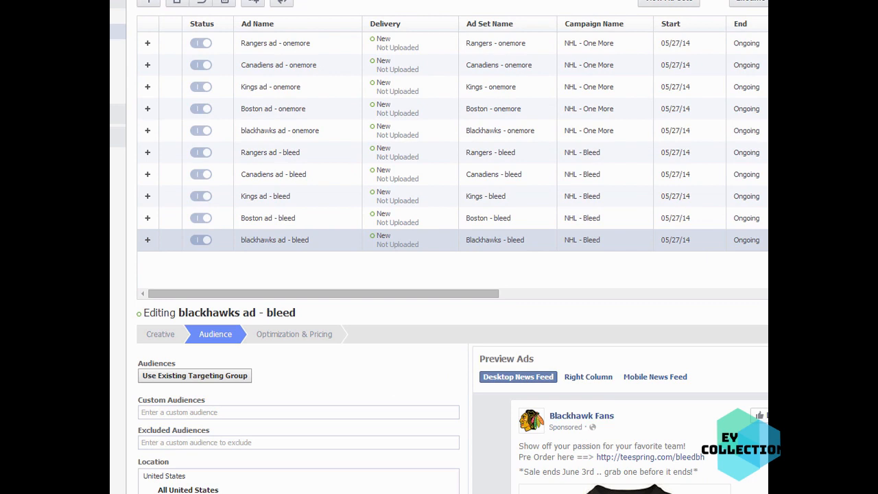
{"action": "scroll", "coordinate": [439, 411], "scroll_direction": "down", "scroll_amount": 4}
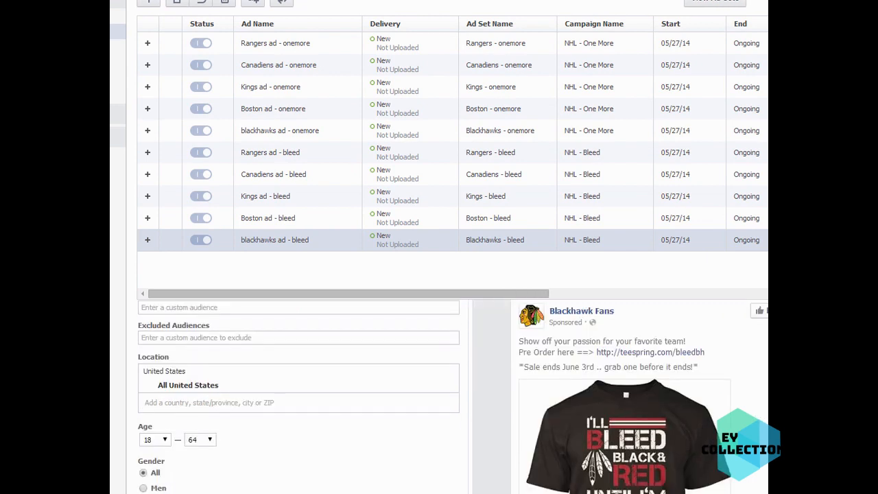
{"action": "scroll", "coordinate": [438, 412], "scroll_direction": "up", "scroll_amount": 2}
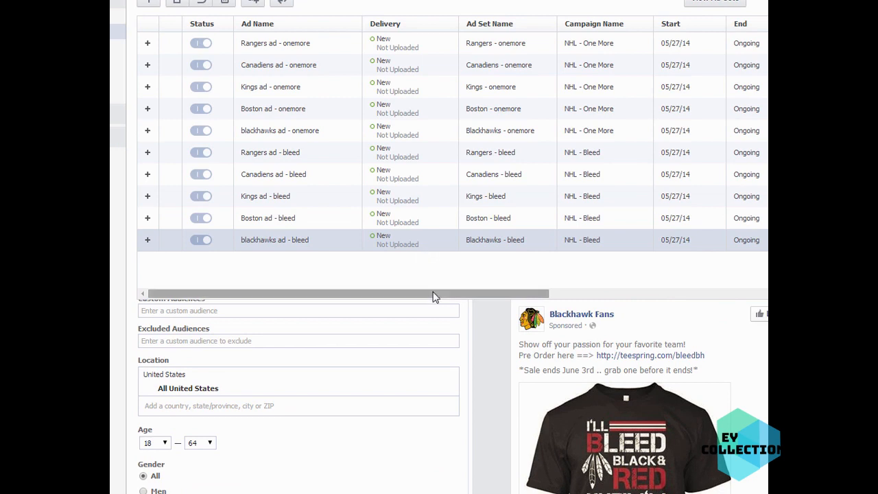
{"action": "left_click_drag", "start_coordinate": [435, 300], "coordinate": [435, 279]}
{"action": "left_click", "coordinate": [304, 246]}
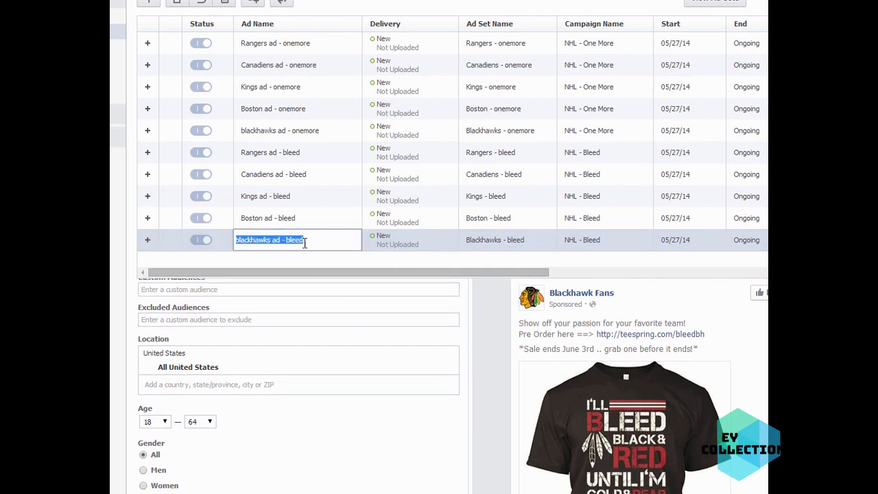
{"action": "scroll", "coordinate": [421, 359], "scroll_direction": "down", "scroll_amount": 3}
{"action": "scroll", "coordinate": [421, 359], "scroll_direction": "down", "scroll_amount": 3}
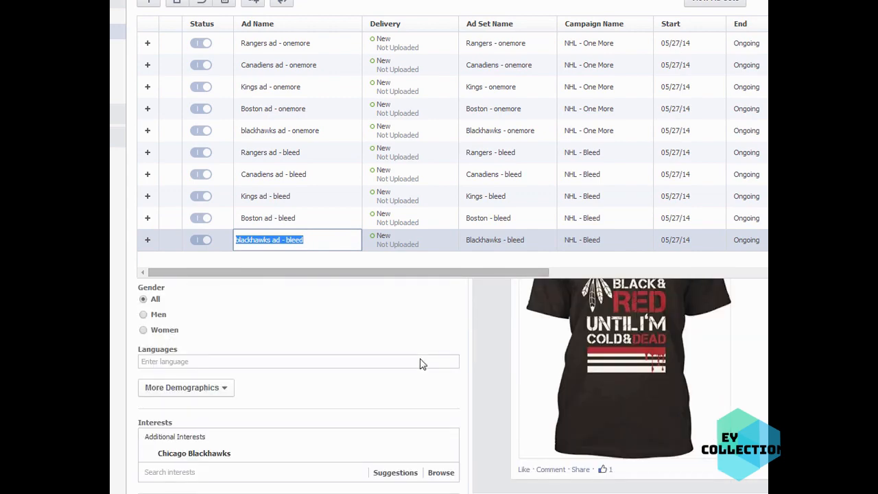
{"action": "mouse_move", "coordinate": [183, 414]}
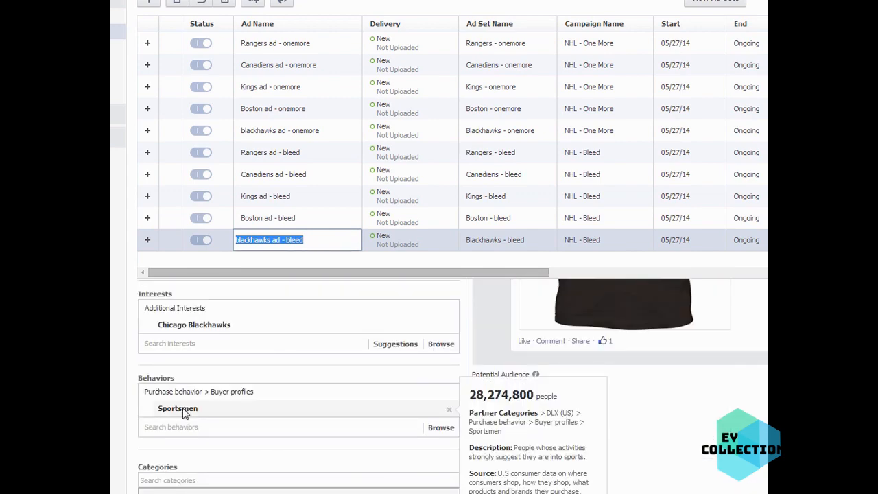
- Compare the interests and potential audience of the Canadiens ad - bleed with those of the five One More team ads
{"action": "left_click", "coordinate": [349, 174]}
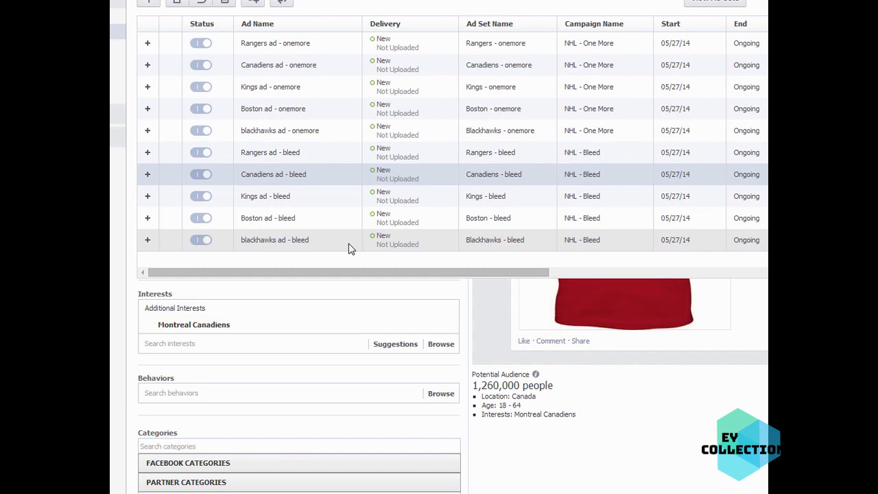
{"action": "left_click", "coordinate": [354, 134]}
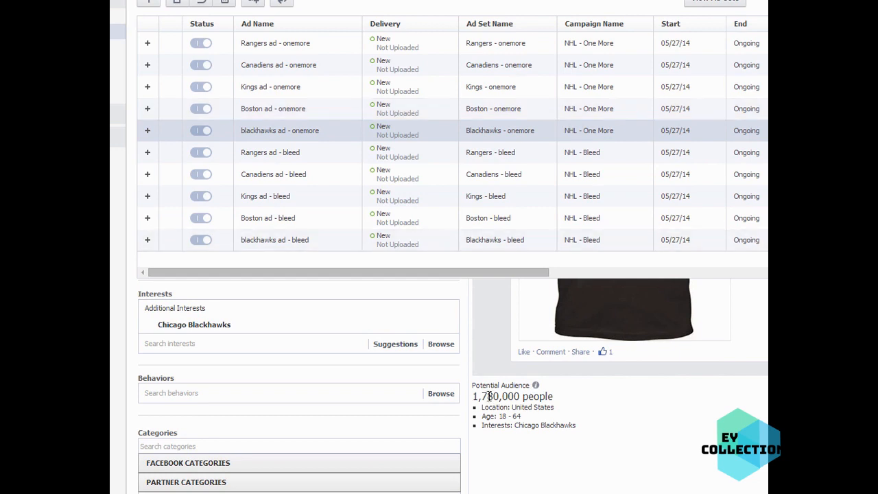
{"action": "left_click", "coordinate": [340, 111]}
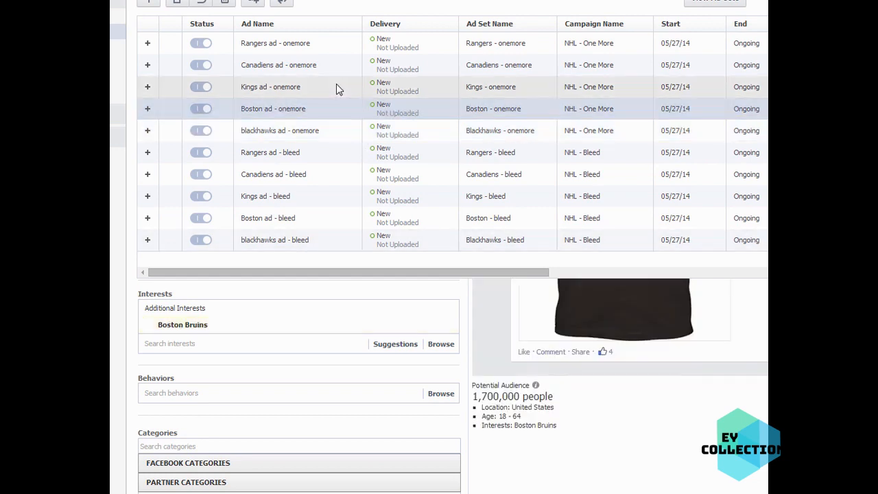
{"action": "left_click", "coordinate": [336, 85]}
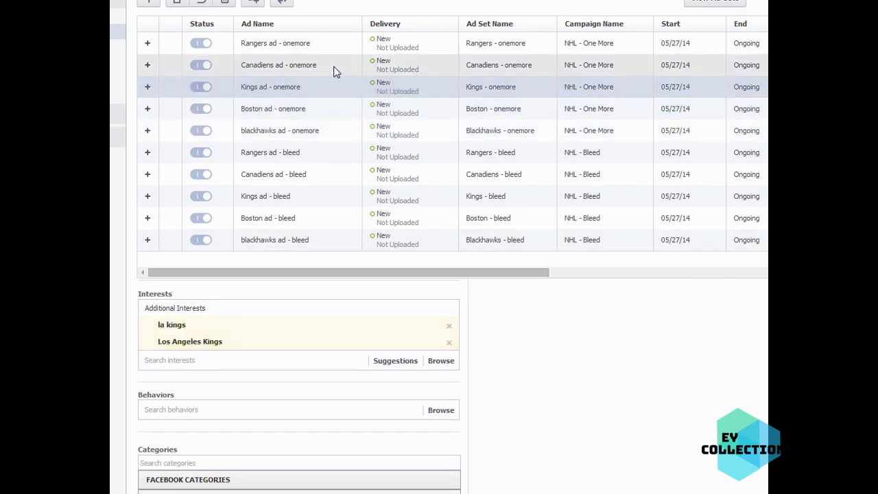
{"action": "left_click", "coordinate": [336, 69]}
{"action": "left_click", "coordinate": [303, 39]}
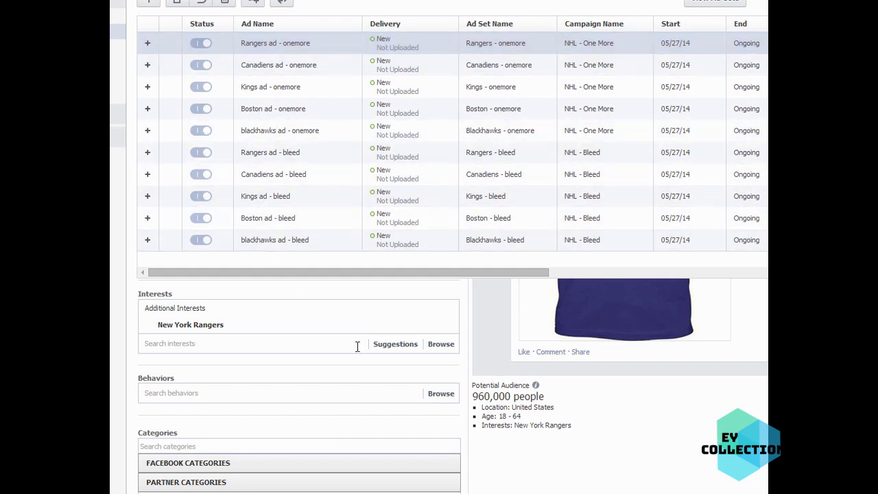
{"action": "mouse_move", "coordinate": [356, 334]}
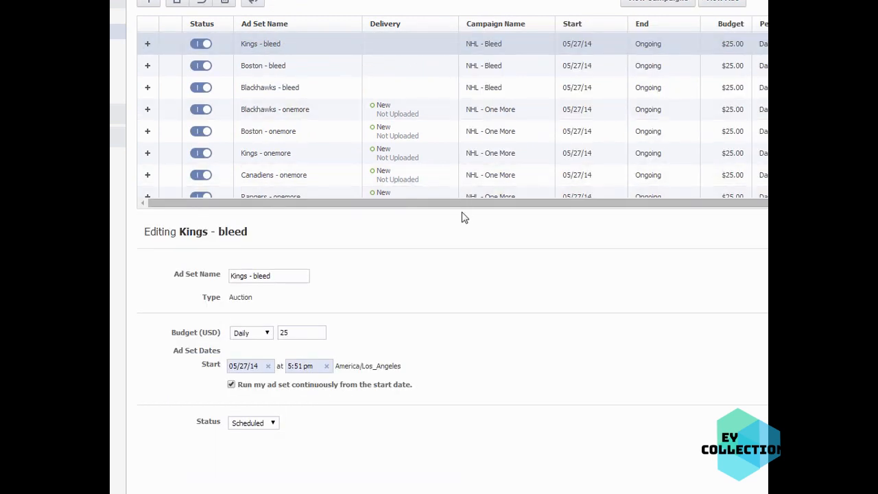
- Enlarge the ad sets list to review the NHL - Bleed and NHL - One More ad sets, and return to the campaigns
{"action": "left_click_drag", "start_coordinate": [460, 205], "coordinate": [459, 292]}
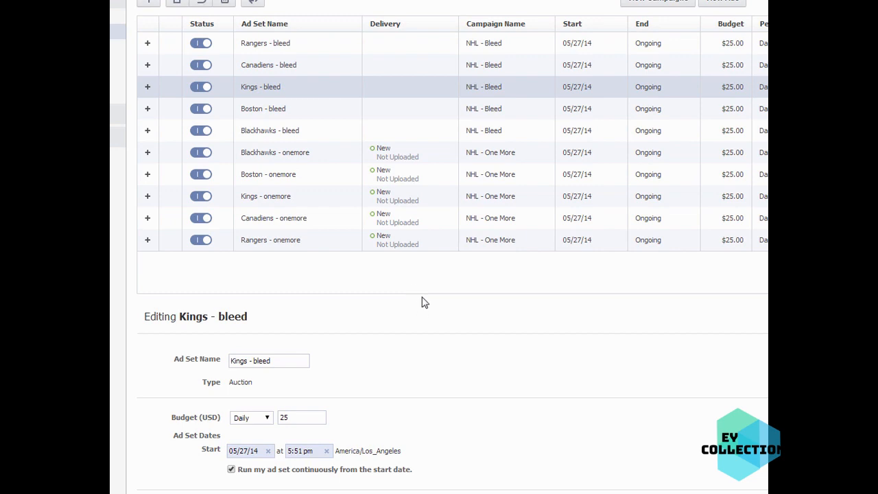
{"action": "mouse_move", "coordinate": [421, 293]}
{"action": "left_mouse_down"}
{"action": "mouse_move", "coordinate": [418, 258]}
{"action": "mouse_move", "coordinate": [423, 289]}
{"action": "left_mouse_up"}
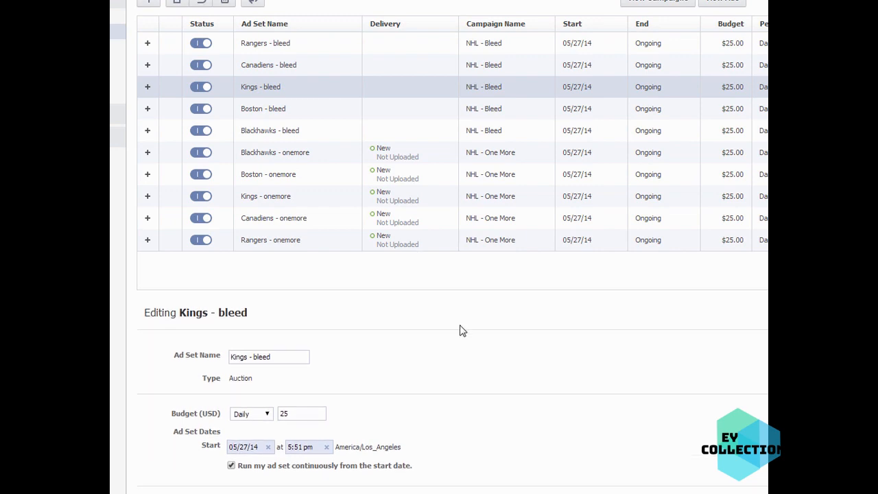
{"action": "left_click", "coordinate": [205, 0]}
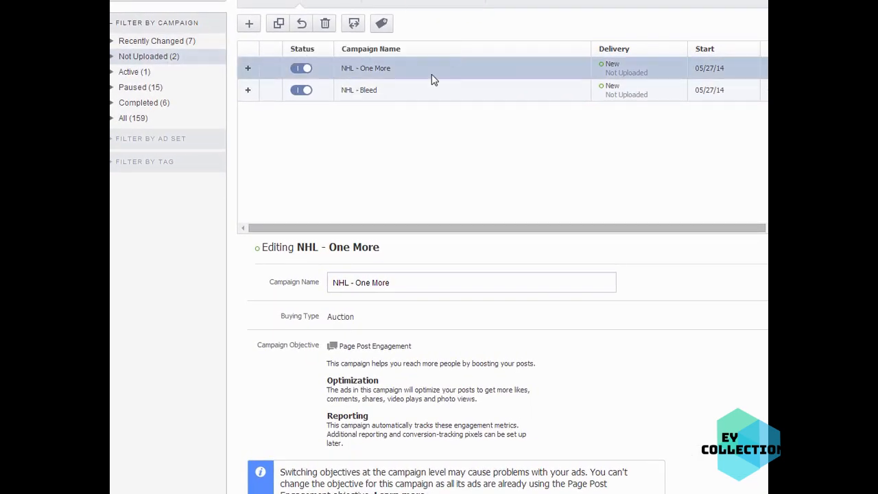
- Upload the changes for the not yet uploaded NHL - Bleed and NHL - One More campaigns and dismiss the upload dialog
{"action": "left_click", "coordinate": [139, 62]}
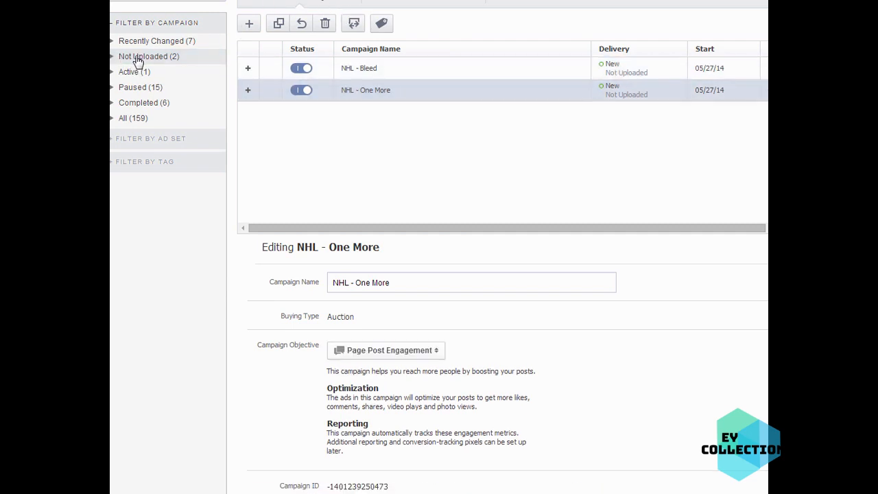
{"action": "left_click", "coordinate": [389, 73]}
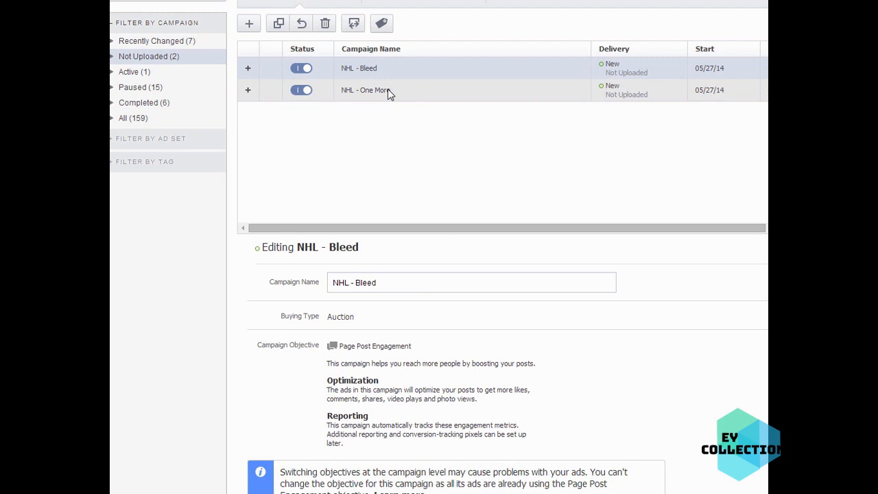
{"action": "left_click", "coordinate": [388, 90], "text": "ctrl"}
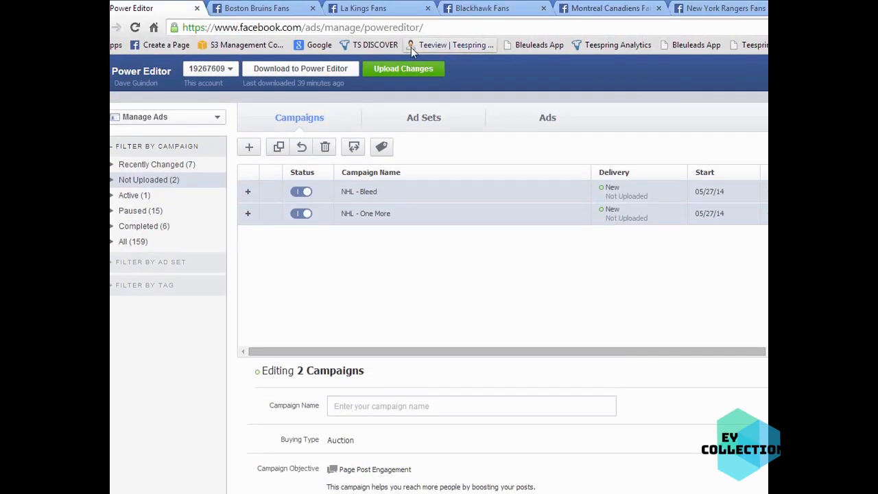
{"action": "left_click", "coordinate": [403, 69]}
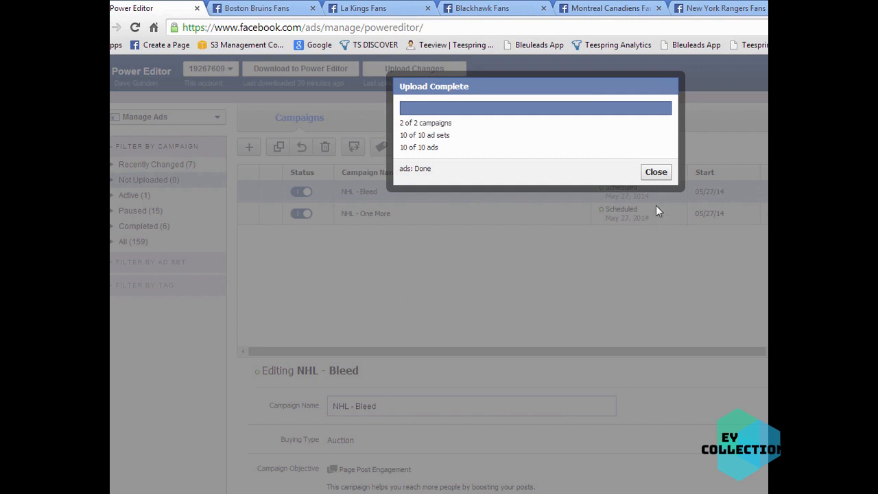
{"action": "left_click", "coordinate": [655, 172]}
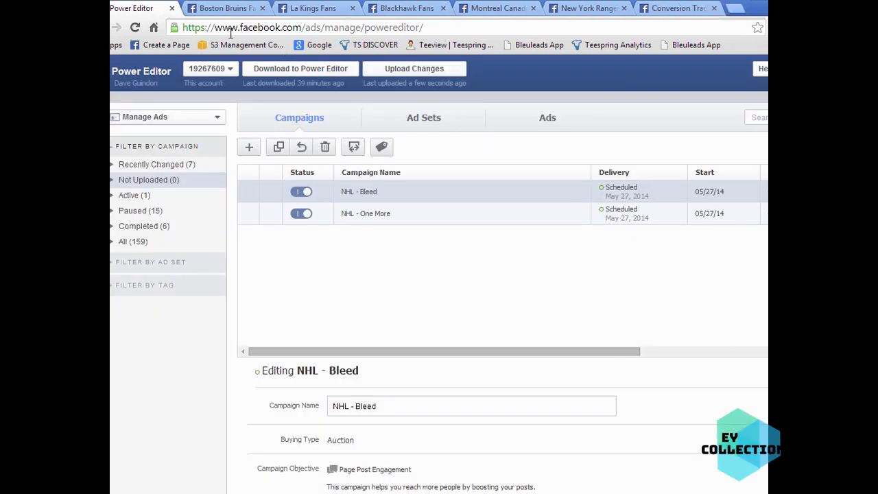
- Go from the Boston Bruins Fans page to Ads Manager and check the delivery status of the NHL campaigns
{"action": "left_click", "coordinate": [223, 9]}
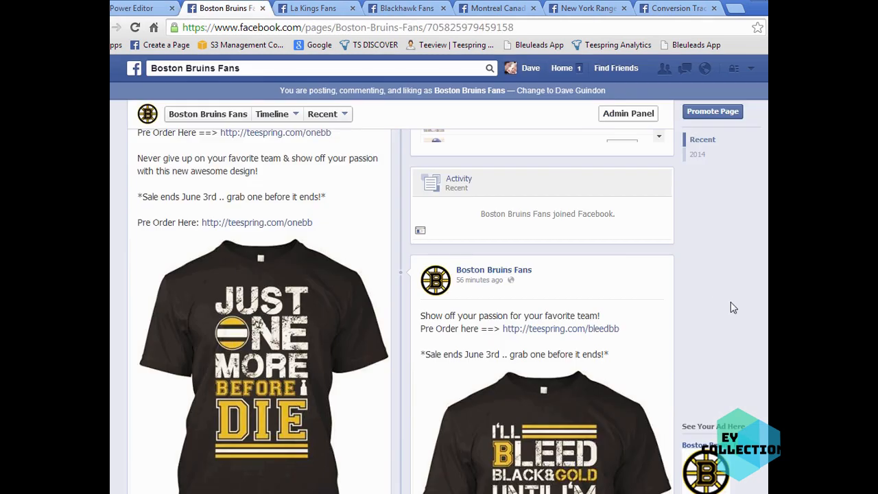
{"action": "scroll", "coordinate": [745, 304], "scroll_direction": "up", "scroll_amount": 10}
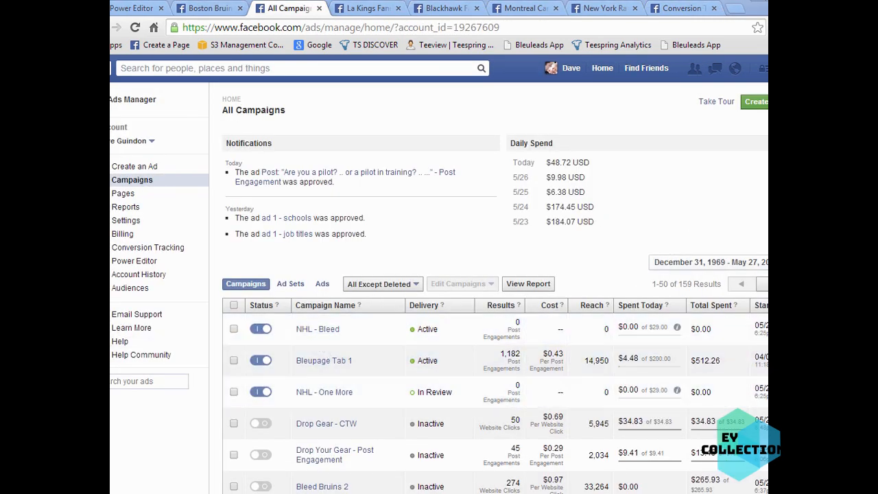
{"action": "left_click_drag", "start_coordinate": [84, 343], "coordinate": [8, 343]}
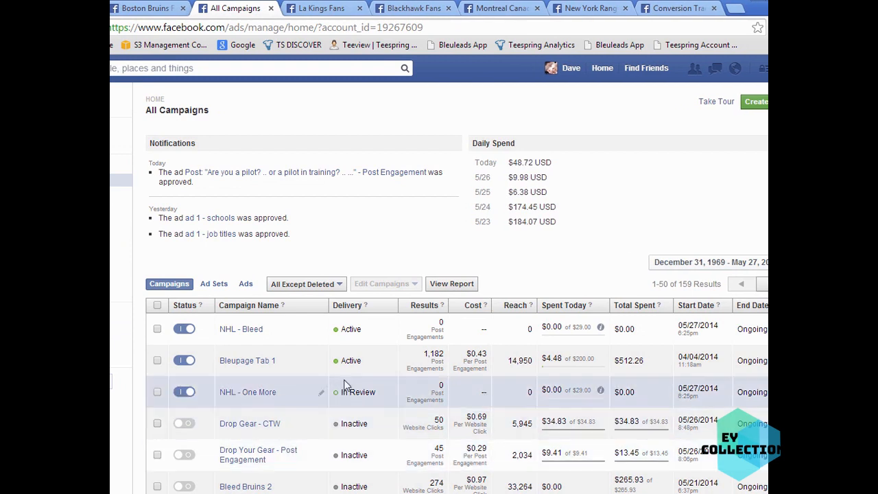
{"action": "mouse_move", "coordinate": [358, 331]}
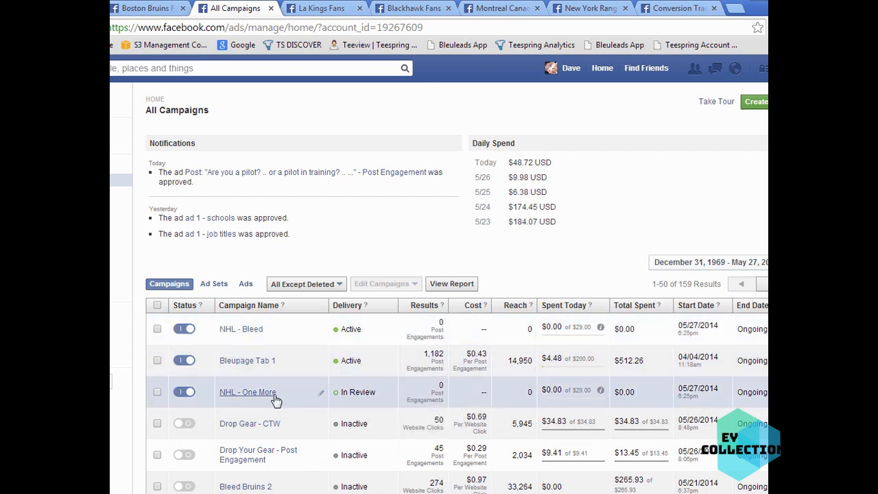
- Open the Boston - bleed ad set in the NHL - Bleed campaign and review its ad's preview and targeting
{"action": "left_click", "coordinate": [233, 330]}
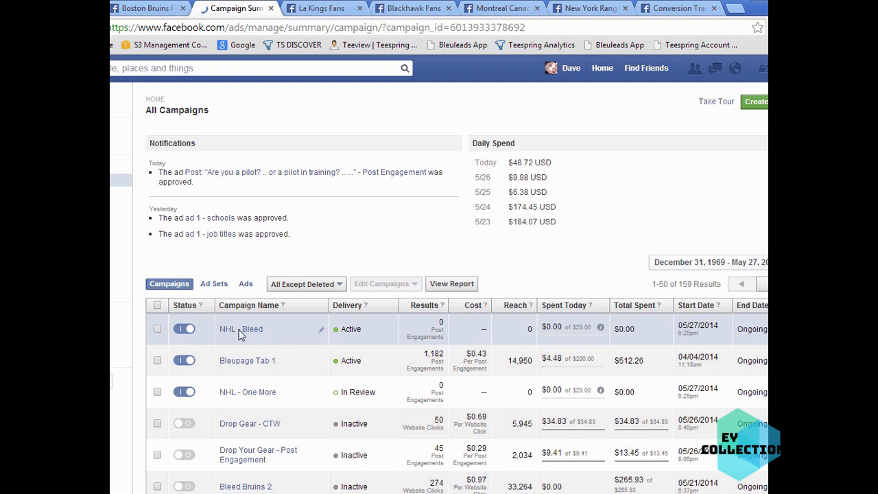
{"action": "scroll", "coordinate": [617, 294], "scroll_direction": "down", "scroll_amount": 1}
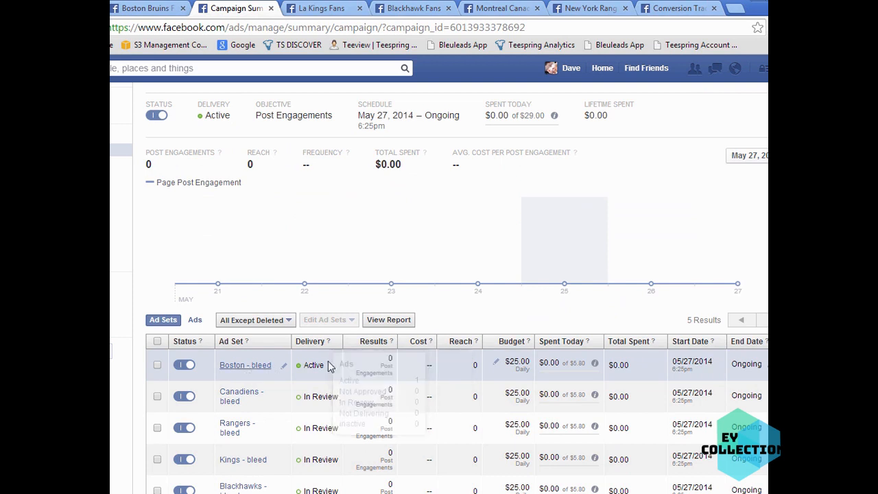
{"action": "left_click", "coordinate": [244, 364]}
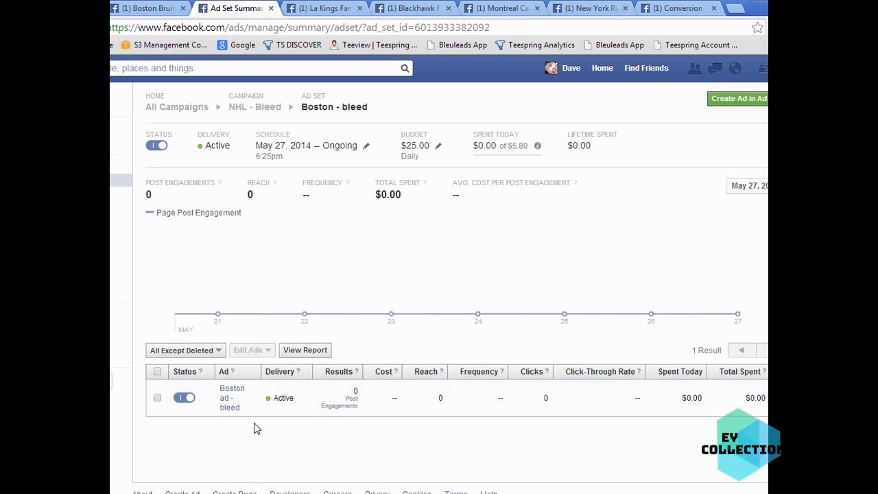
{"action": "left_click", "coordinate": [231, 411]}
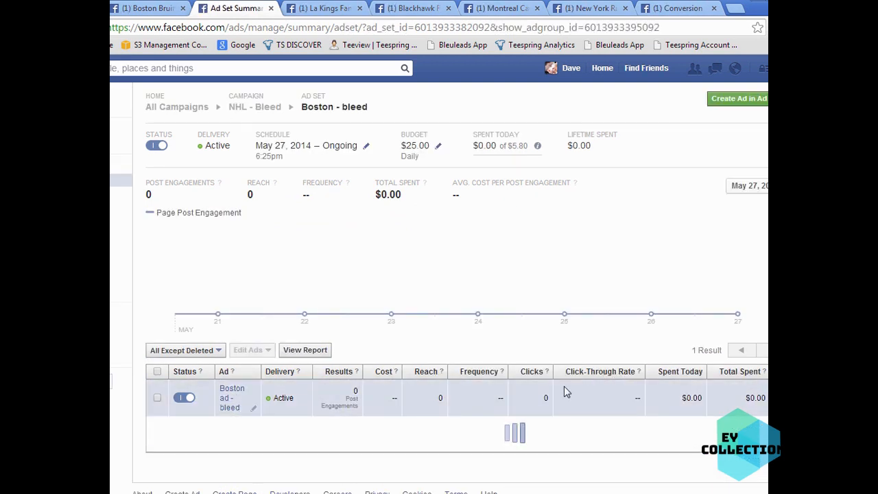
{"action": "scroll", "coordinate": [623, 384], "scroll_direction": "down", "scroll_amount": 2}
{"action": "scroll", "coordinate": [624, 375], "scroll_direction": "down", "scroll_amount": 3}
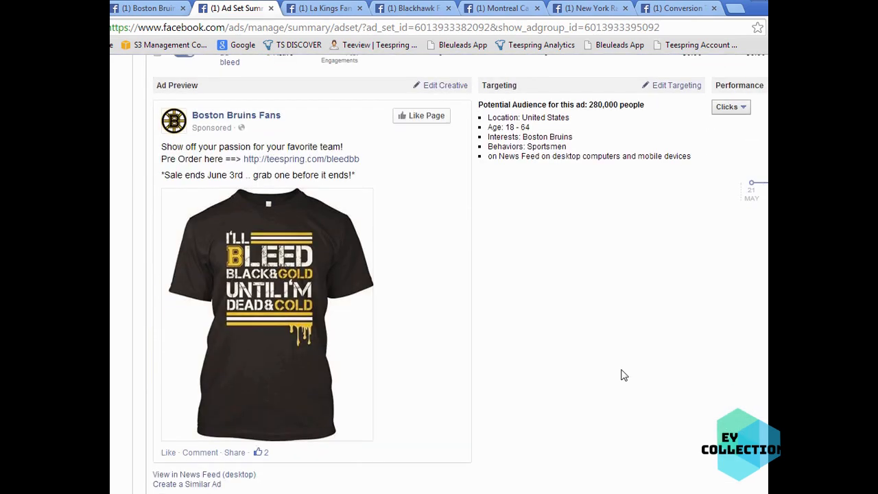
{"action": "scroll", "coordinate": [623, 374], "scroll_direction": "up", "scroll_amount": 5}
- Check the ad notifications and the refreshed delivery status of all campaigns, and open the NHL - Bleed campaign's summary
{"action": "left_click", "coordinate": [733, 70]}
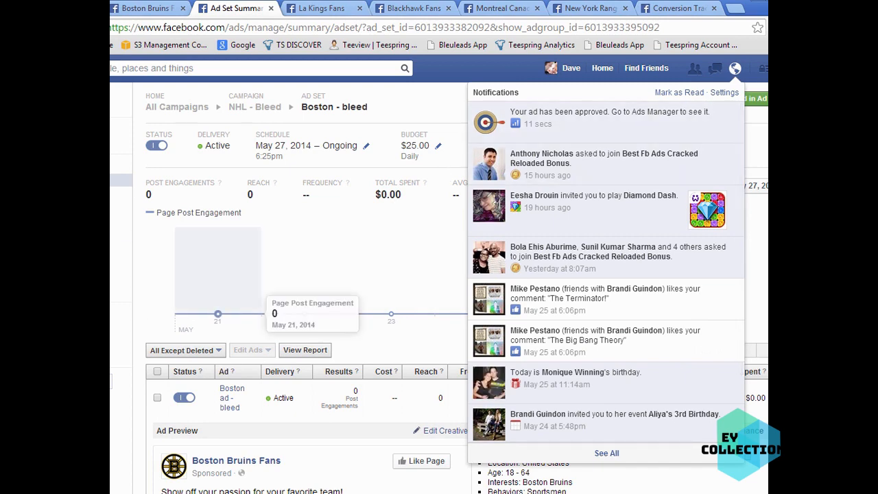
{"action": "key", "text": "F5"}
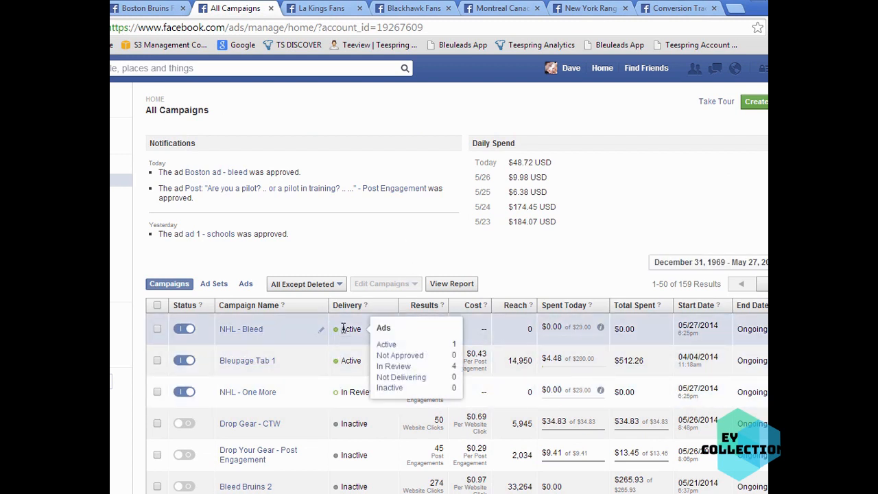
{"action": "mouse_move", "coordinate": [354, 392]}
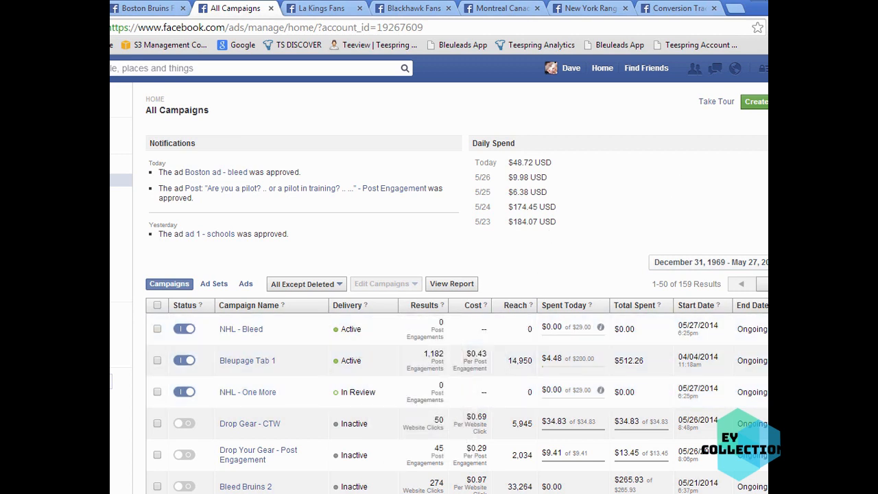
{"action": "left_click_drag", "start_coordinate": [808, 274], "coordinate": [791, 274]}
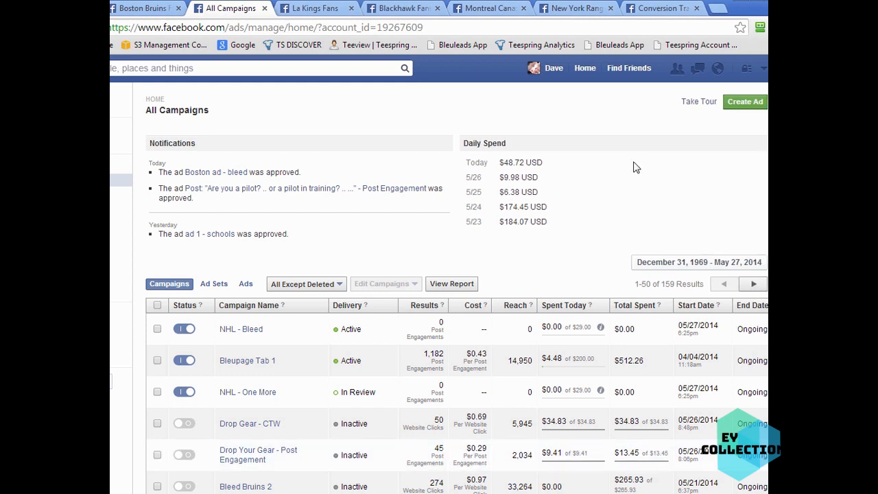
{"action": "left_click", "coordinate": [248, 332]}
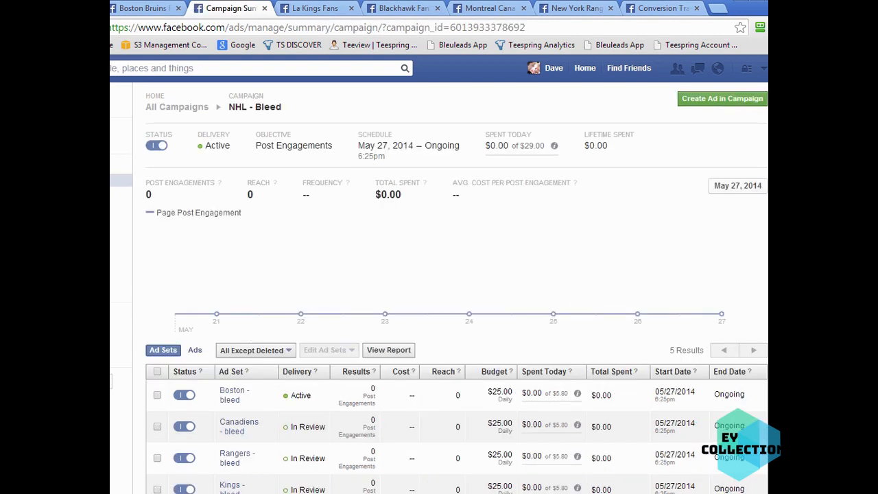
{"action": "left_click_drag", "start_coordinate": [790, 274], "coordinate": [852, 275]}
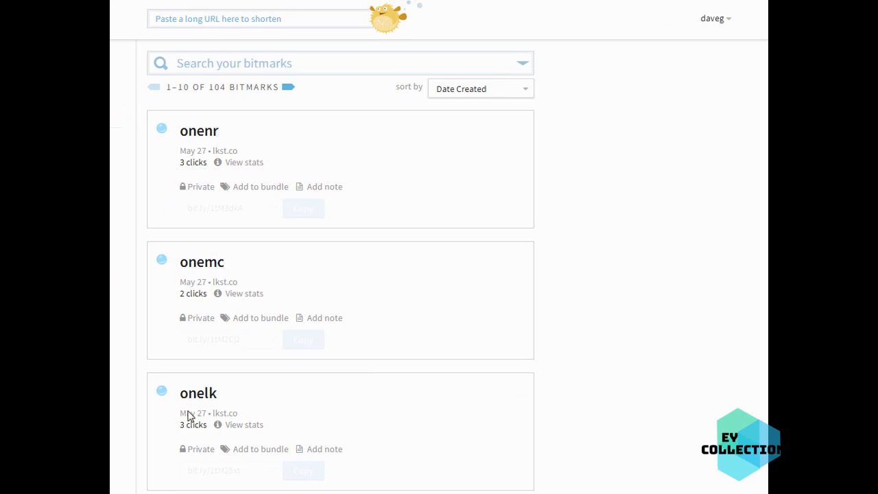
- Switch to bitly and review the click counts of the one and bleed tracking links
{"action": "scroll", "coordinate": [628, 403], "scroll_direction": "down", "scroll_amount": 1}
{"action": "scroll", "coordinate": [627, 404], "scroll_direction": "down", "scroll_amount": 10}
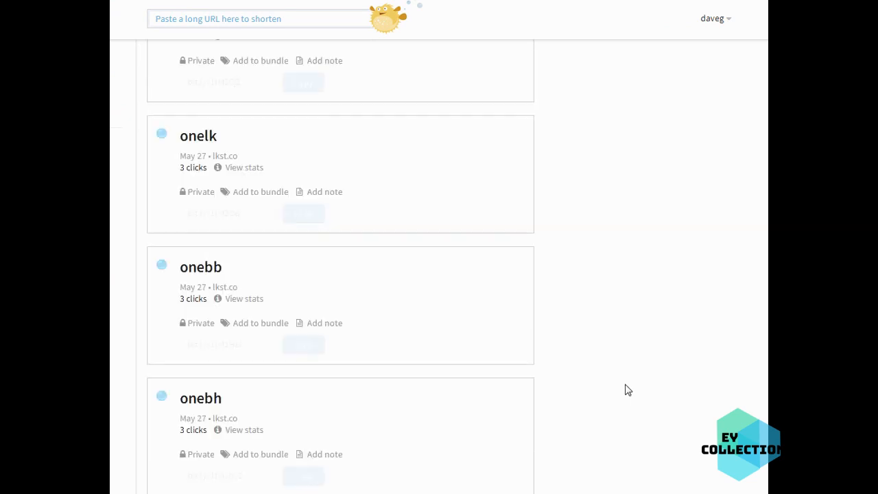
{"action": "scroll", "coordinate": [620, 375], "scroll_direction": "down", "scroll_amount": 4}
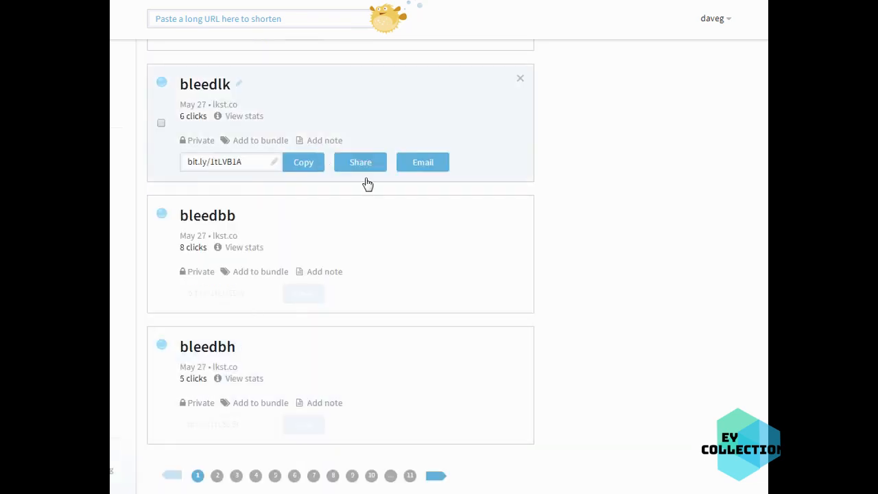
{"action": "scroll", "coordinate": [573, 286], "scroll_direction": "up", "scroll_amount": 15}
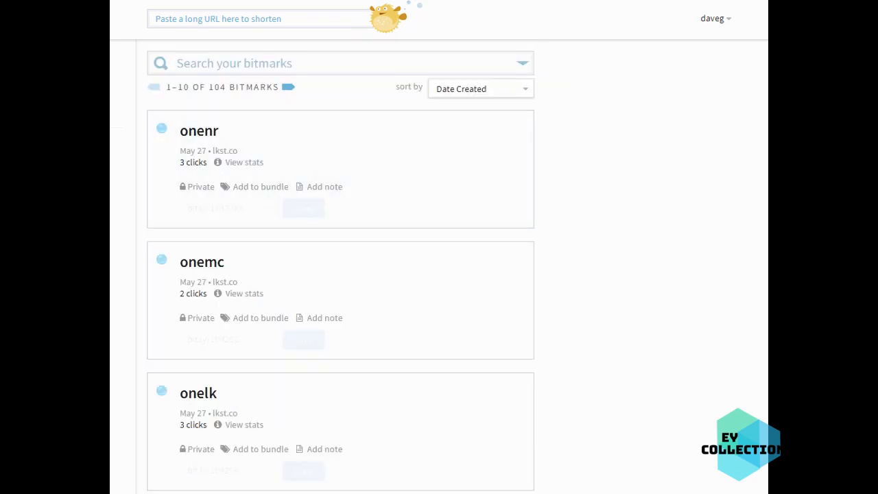
- Examine the bitly stats table with the past seven days' clicks for each tracking link
{"action": "scroll", "coordinate": [439, 247], "scroll_direction": "down", "scroll_amount": 1}
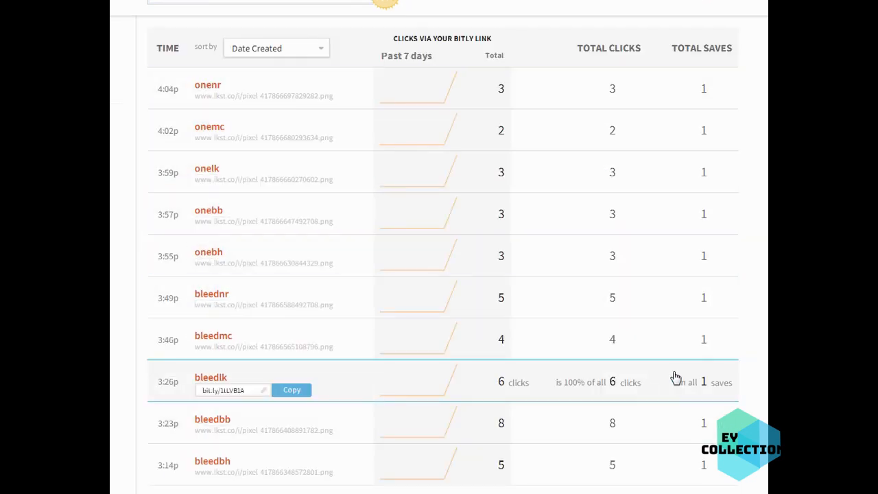
{"action": "scroll", "coordinate": [717, 372], "scroll_direction": "down", "scroll_amount": 3}
{"action": "scroll", "coordinate": [717, 372], "scroll_direction": "up", "scroll_amount": 5}
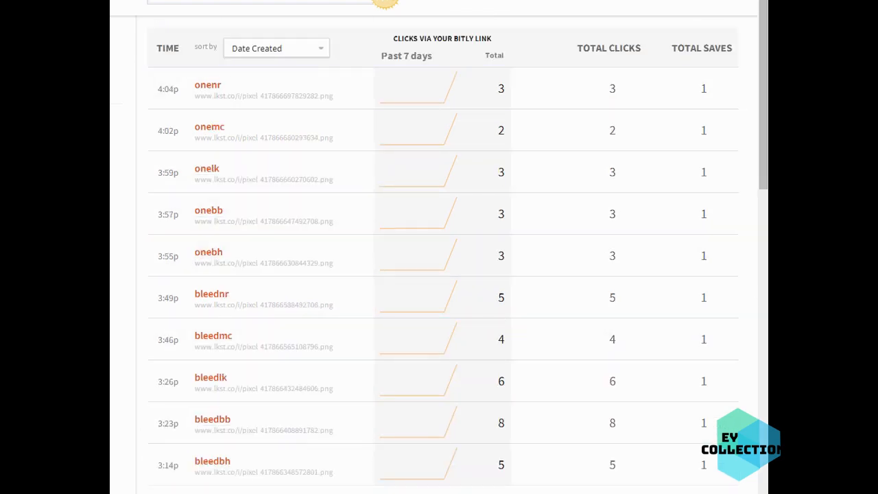
{"action": "left_click_drag", "start_coordinate": [7, 294], "coordinate": [89, 295]}
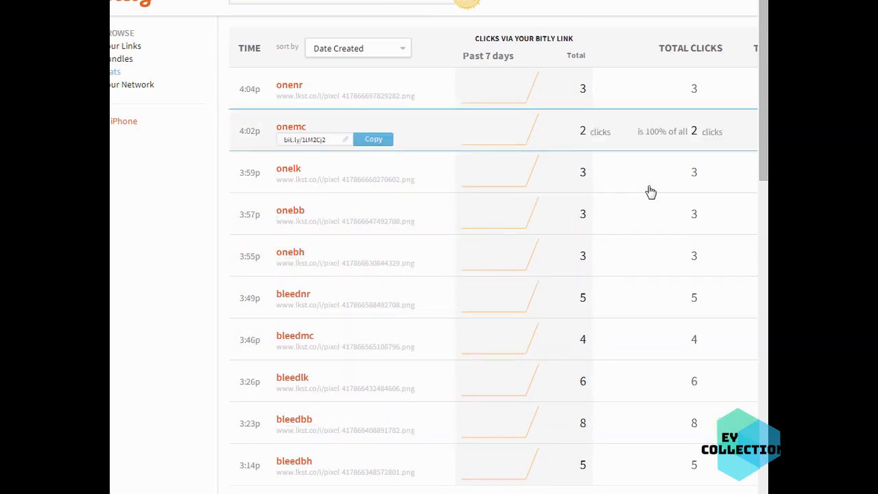
{"action": "scroll", "coordinate": [670, 314], "scroll_direction": "down", "scroll_amount": 3}
{"action": "scroll", "coordinate": [668, 337], "scroll_direction": "up", "scroll_amount": 3}
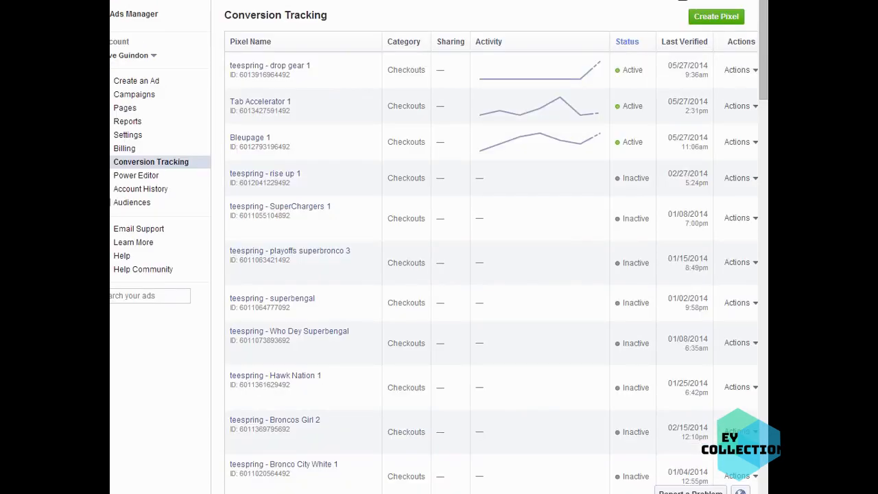
- Check the Facebook notifications from the Conversion Tracking page and return to the campaigns in Power Editor
{"action": "left_click", "coordinate": [681, 0]}
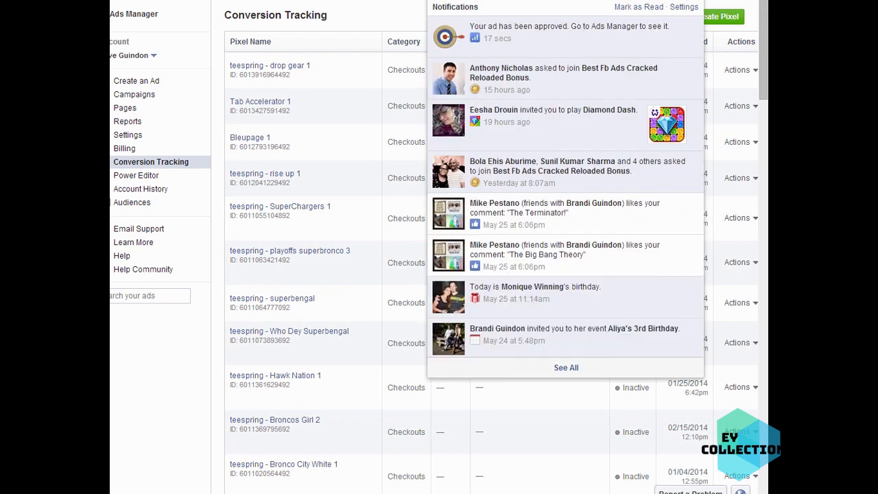
{"action": "left_click", "coordinate": [680, 0]}
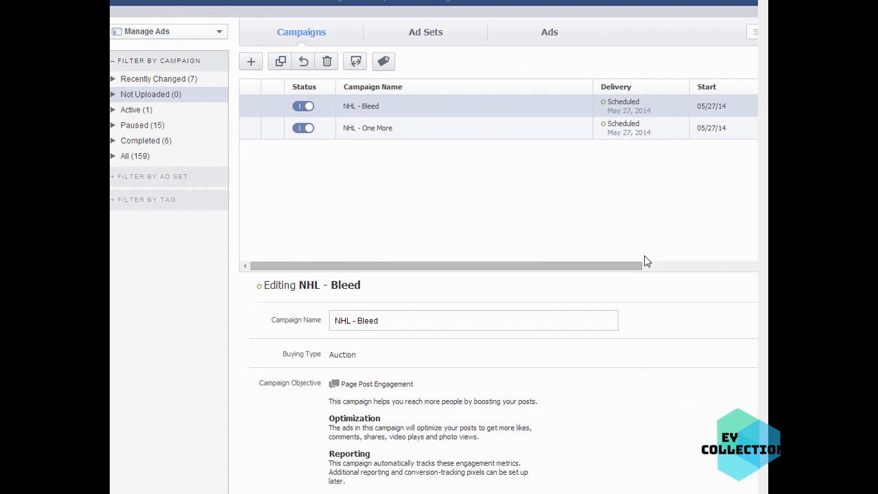
{"action": "left_click_drag", "start_coordinate": [765, 252], "coordinate": [776, 253]}
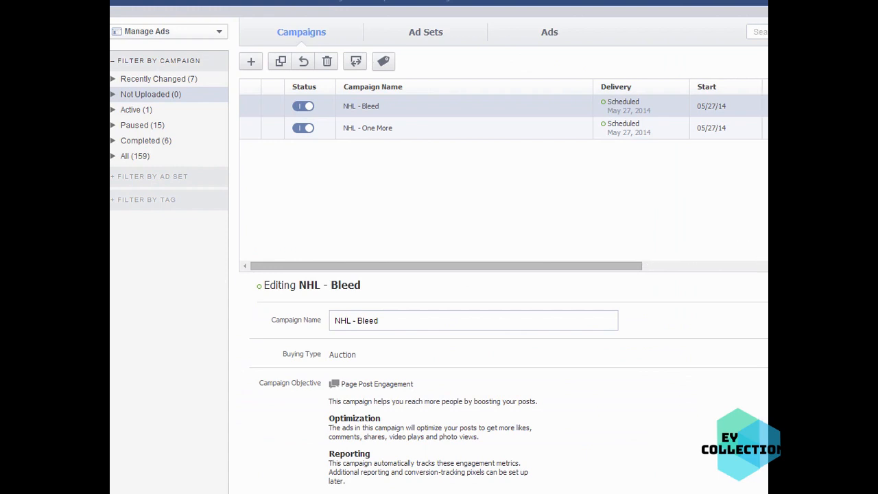